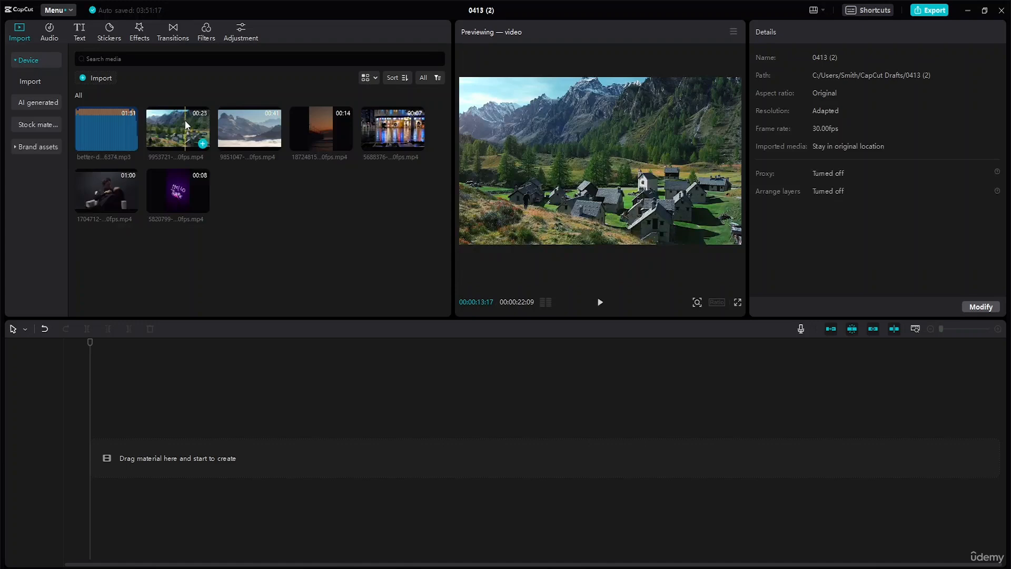
Place the mountain village clip at the start of the timeline and overlay a default text reading "Lets start our journey".
drag(185, 120, 91, 459)
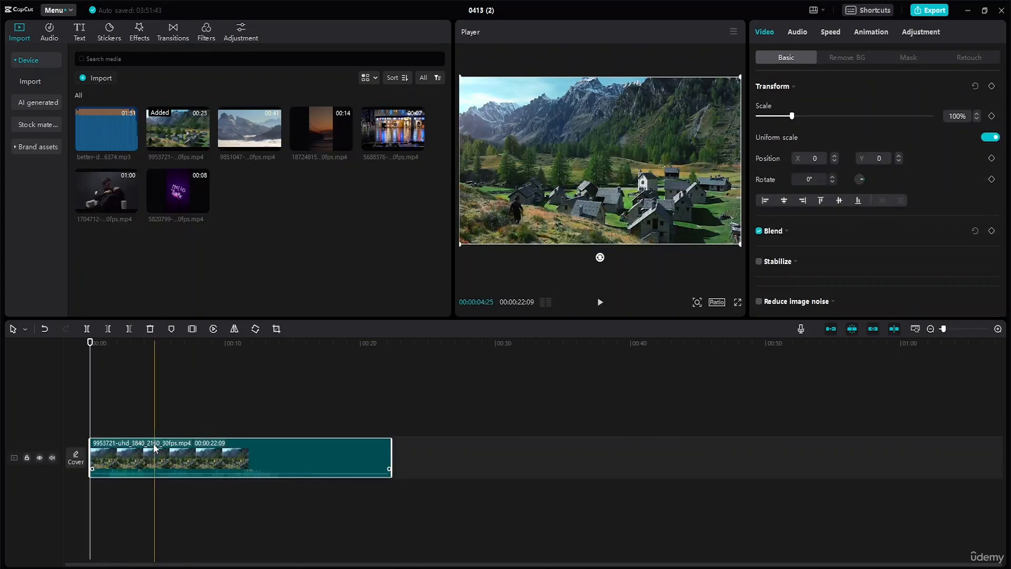
click(77, 32)
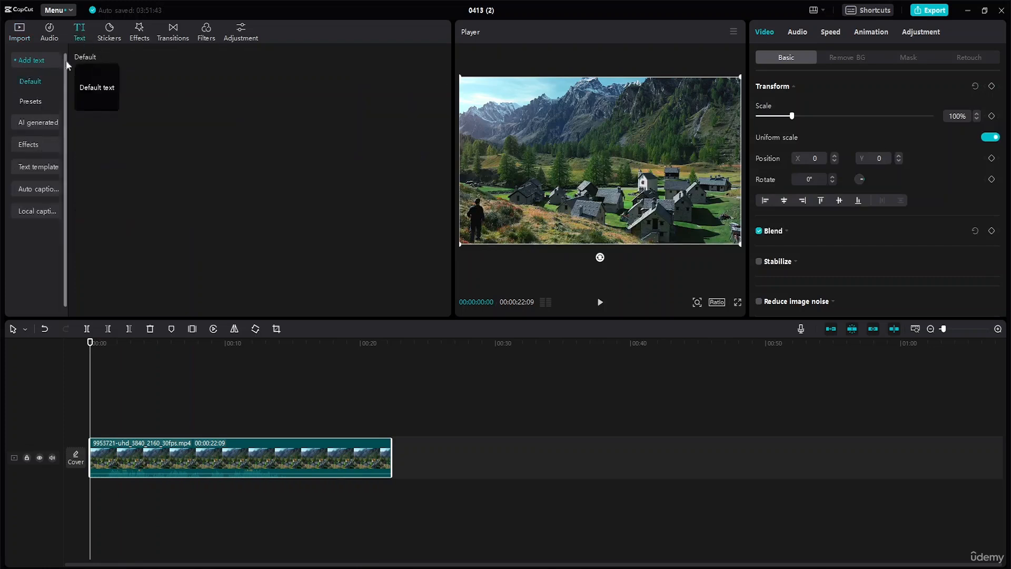
click(112, 104)
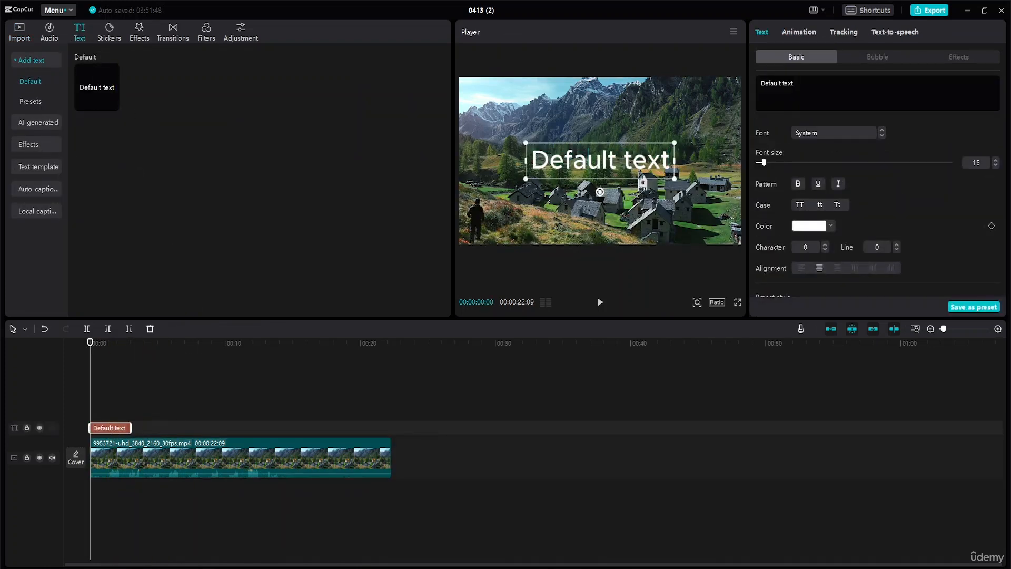
double_click(603, 162)
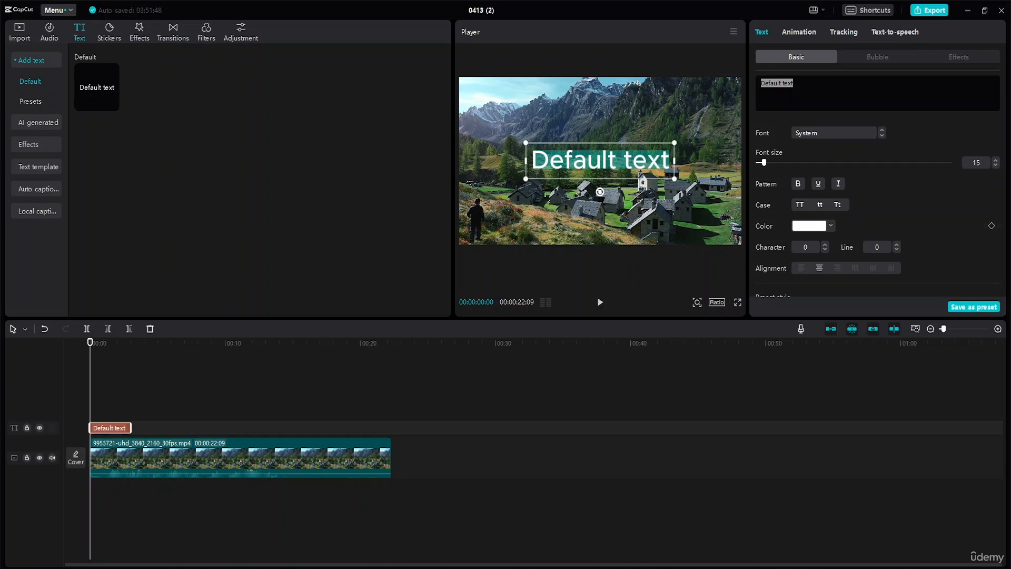
text(L)
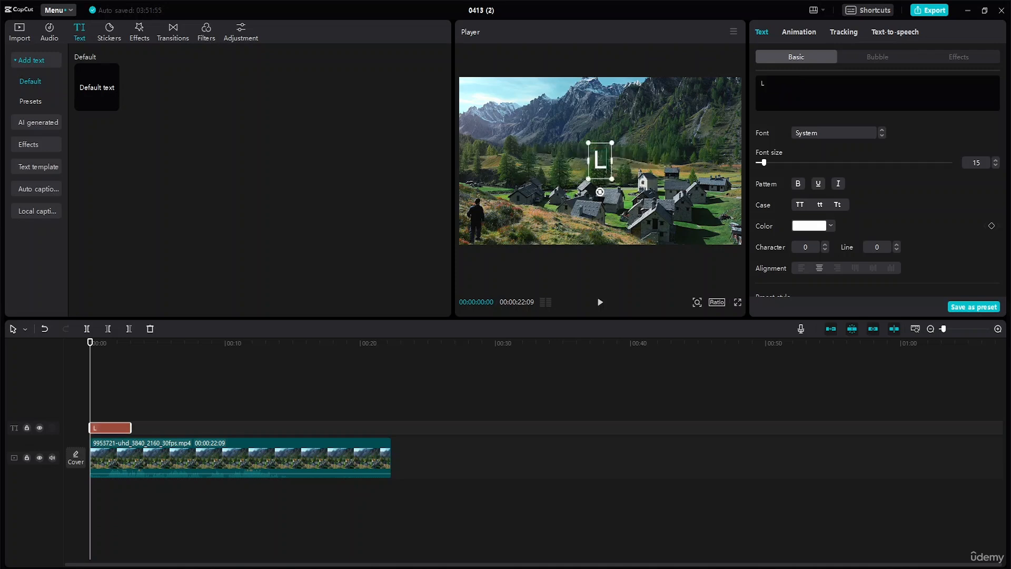
text(ets start our)
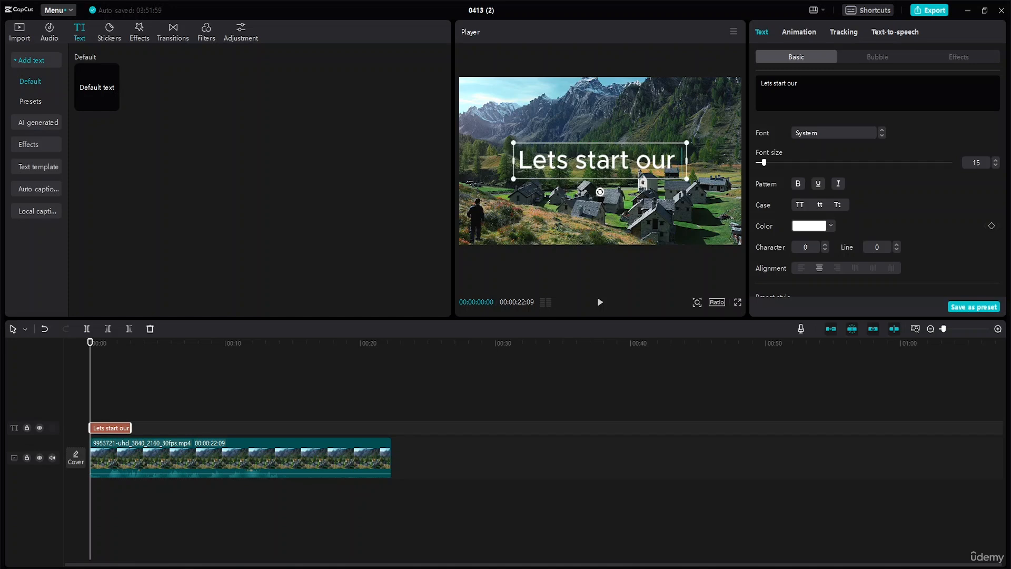
text( journey)
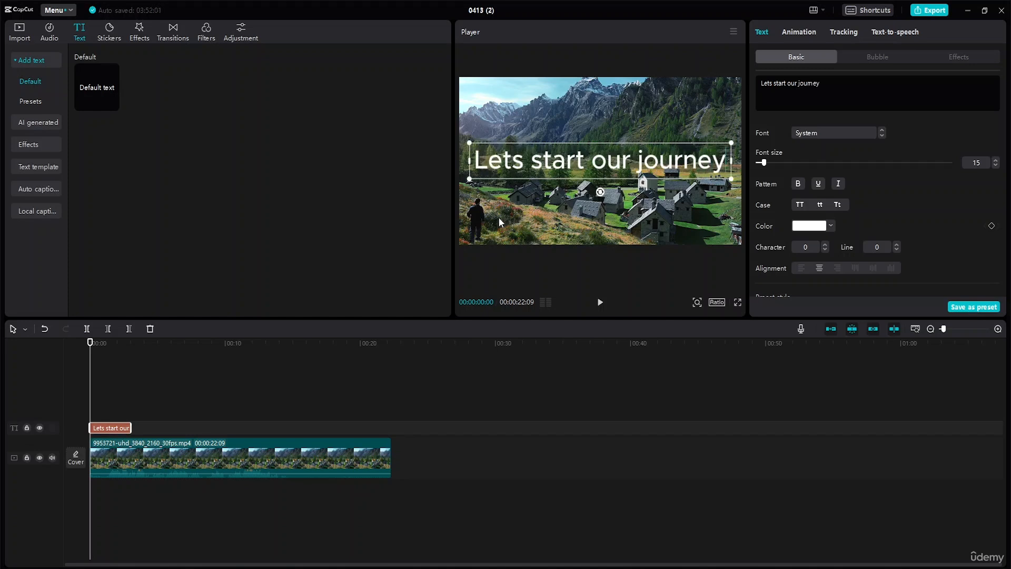
Generate text-to-speech for the title with the Steady Male voice and trim the title clip to the speech clip's length.
click(95, 343)
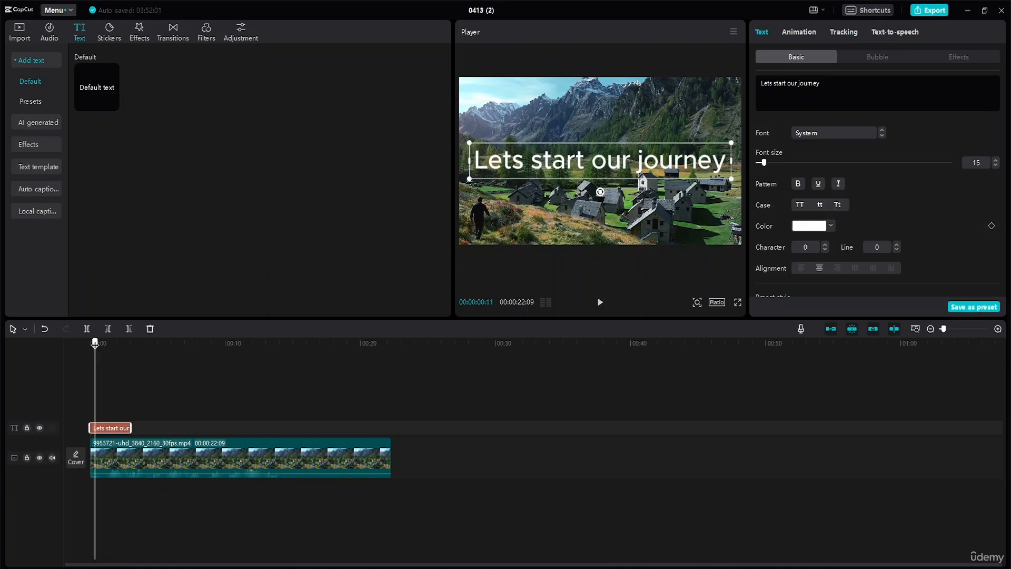
drag(94, 343, 101, 343)
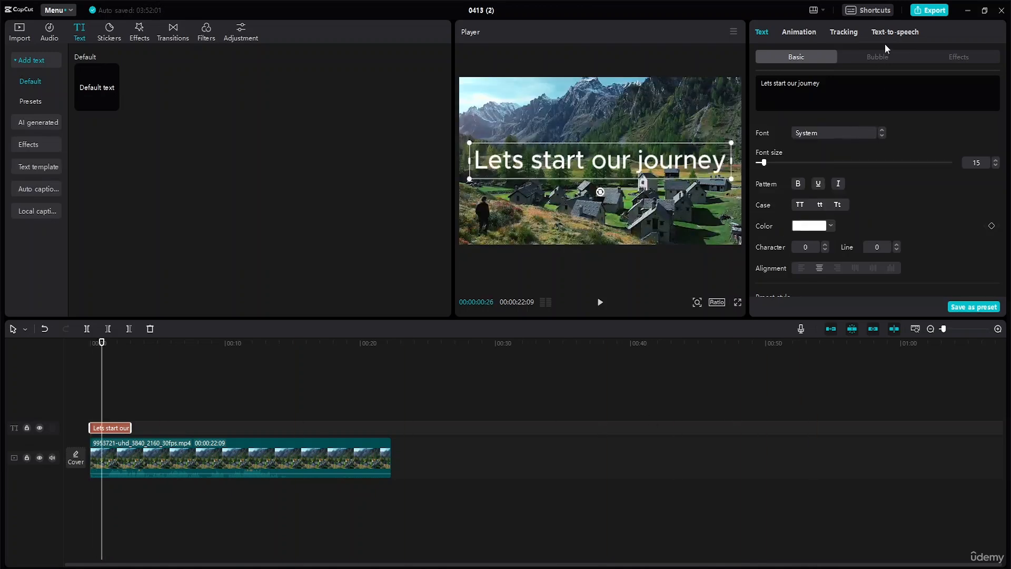
click(894, 32)
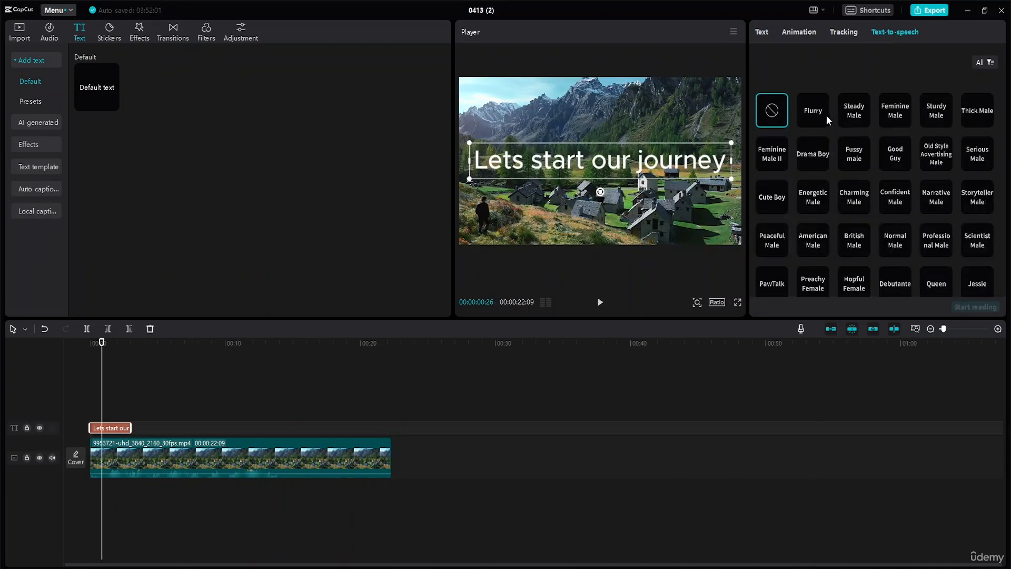
click(855, 110)
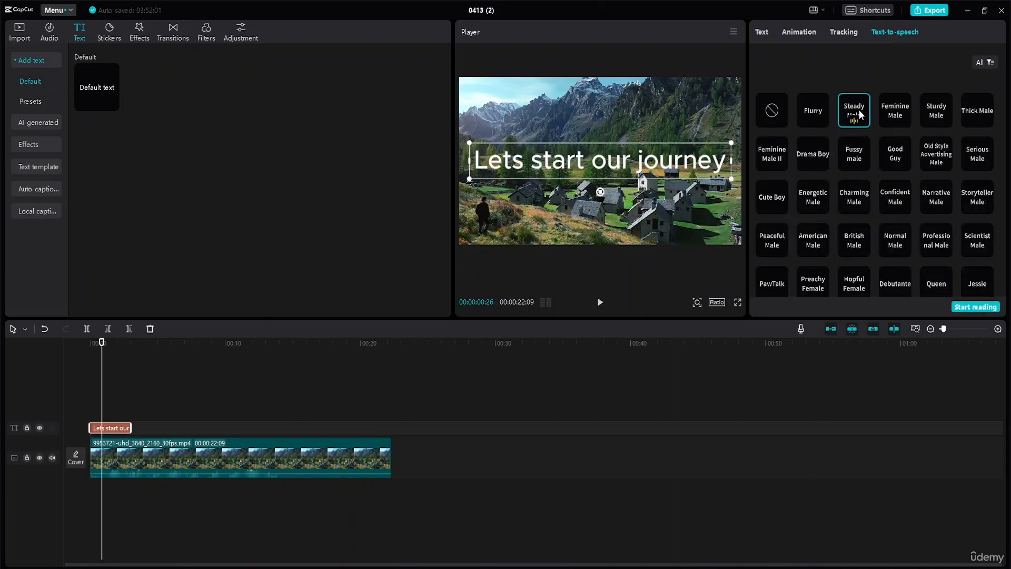
click(965, 307)
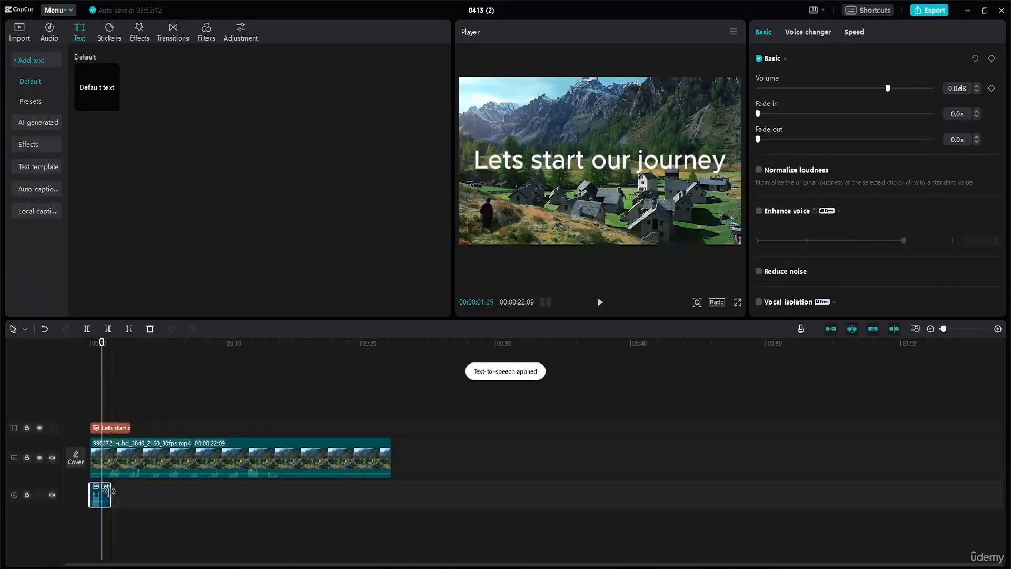
click(113, 428)
drag(130, 428, 108, 431)
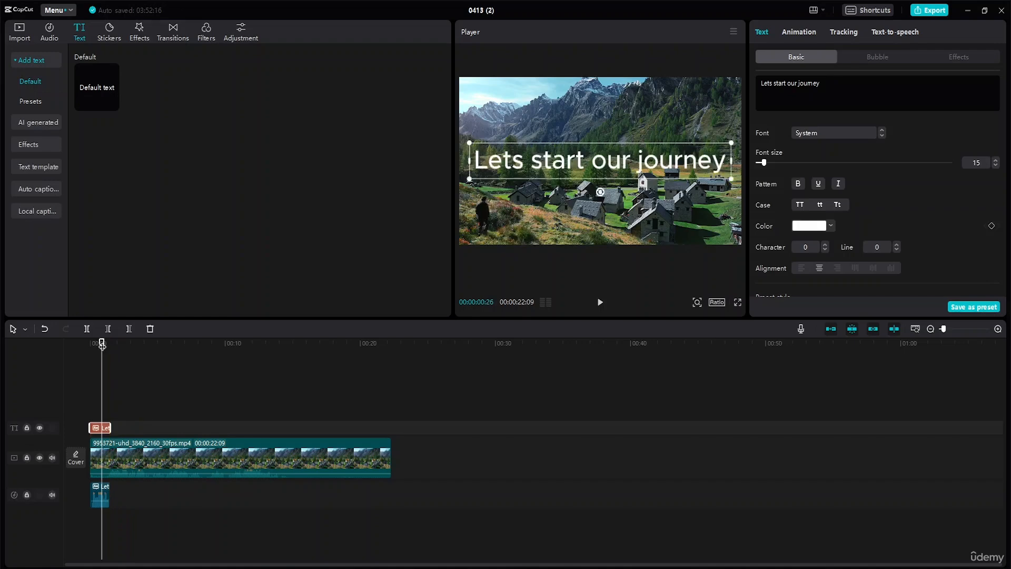
Add a second default text clip directly after the first title on the same track.
drag(102, 345, 110, 347)
click(112, 104)
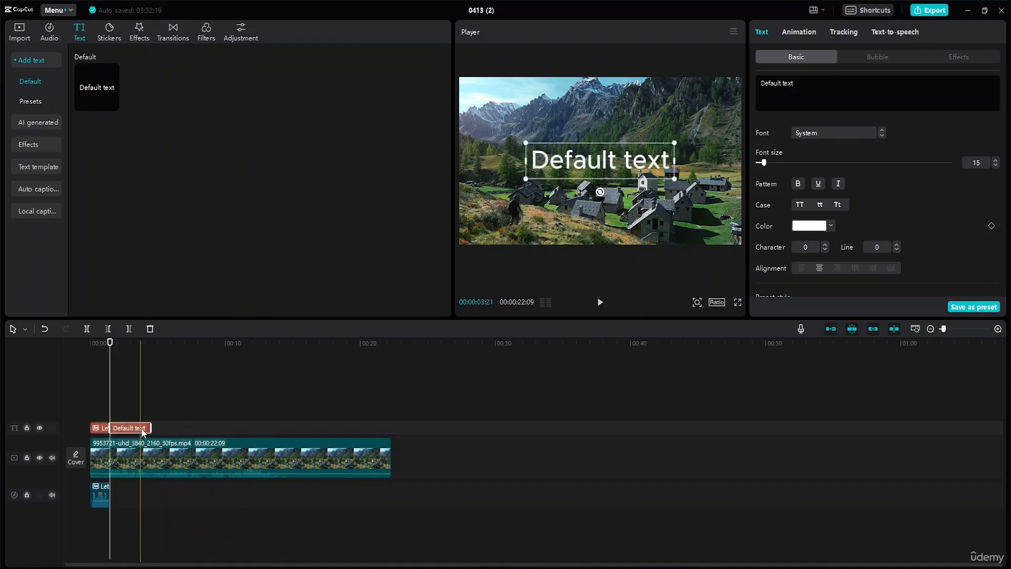
drag(110, 345, 119, 345)
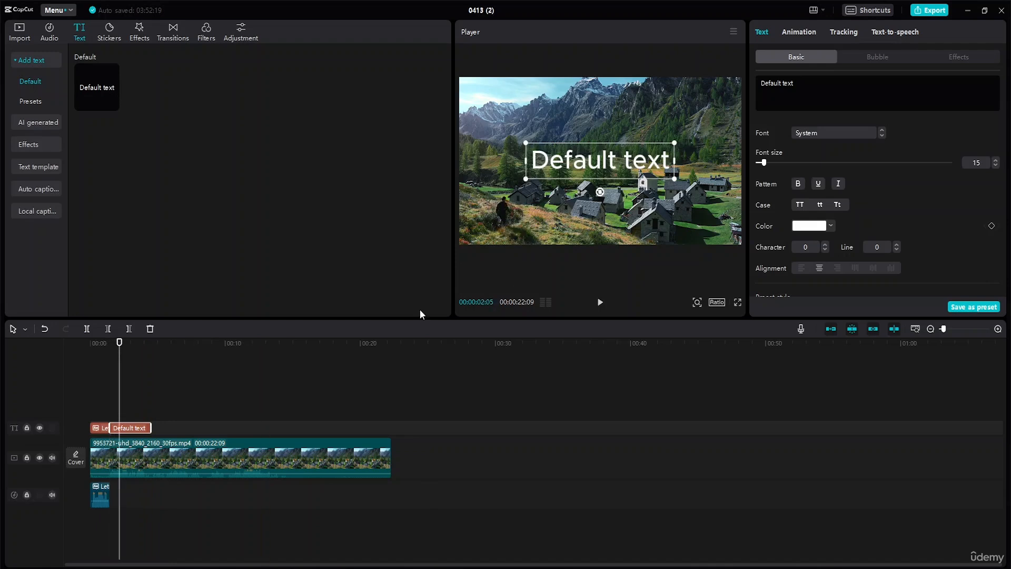
click(103, 428)
click(112, 426)
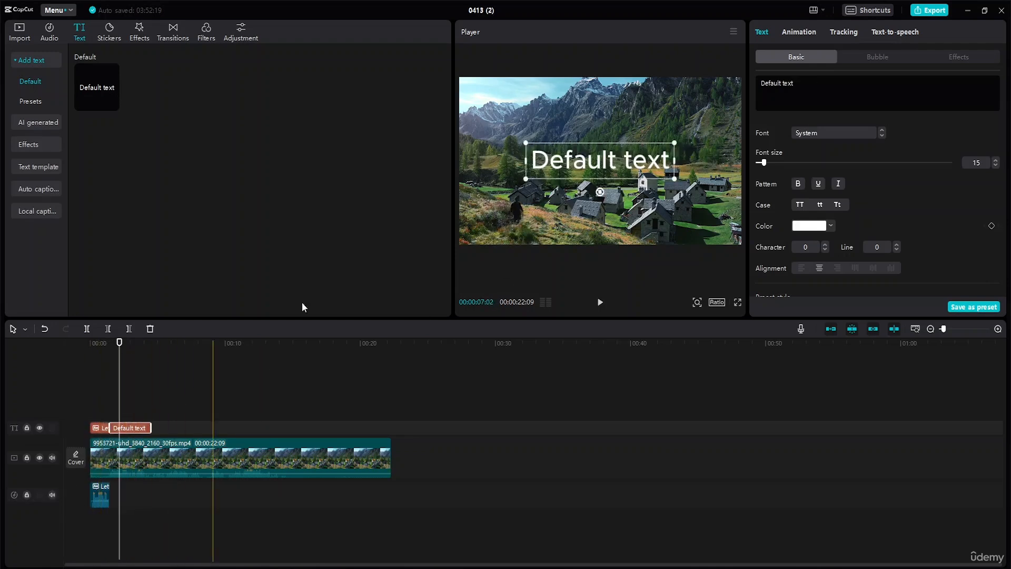
Change the second text to "with various landscapes" and set its font size to 14.
double_click(607, 168)
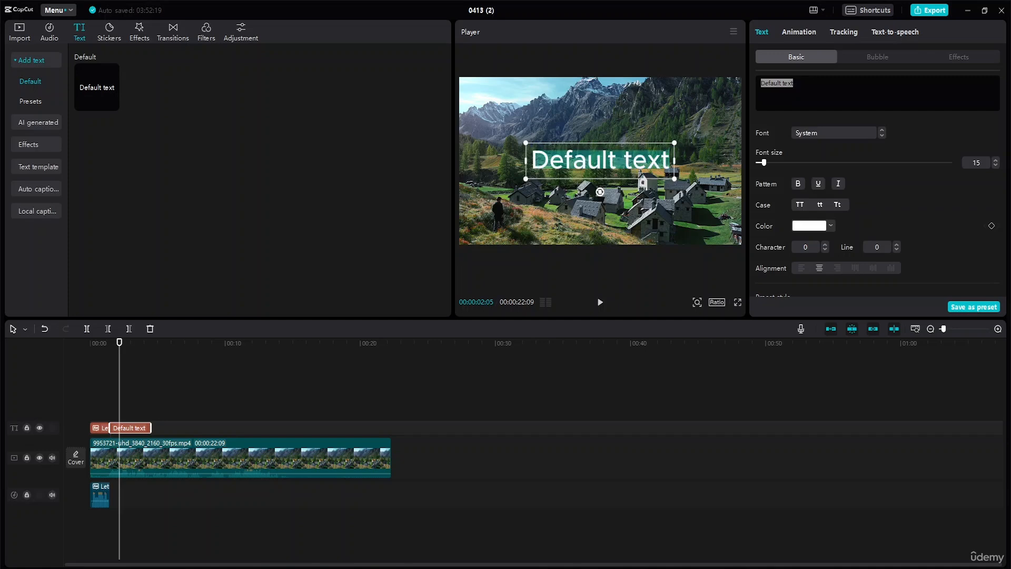
text(witjh)
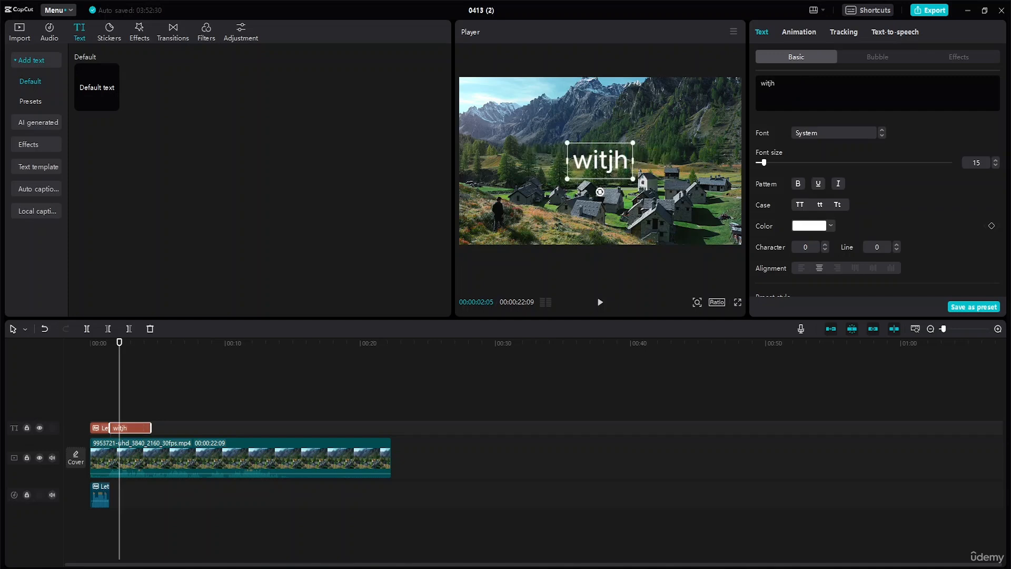
key(BackSpace)
key(BackSpace)
text(h)
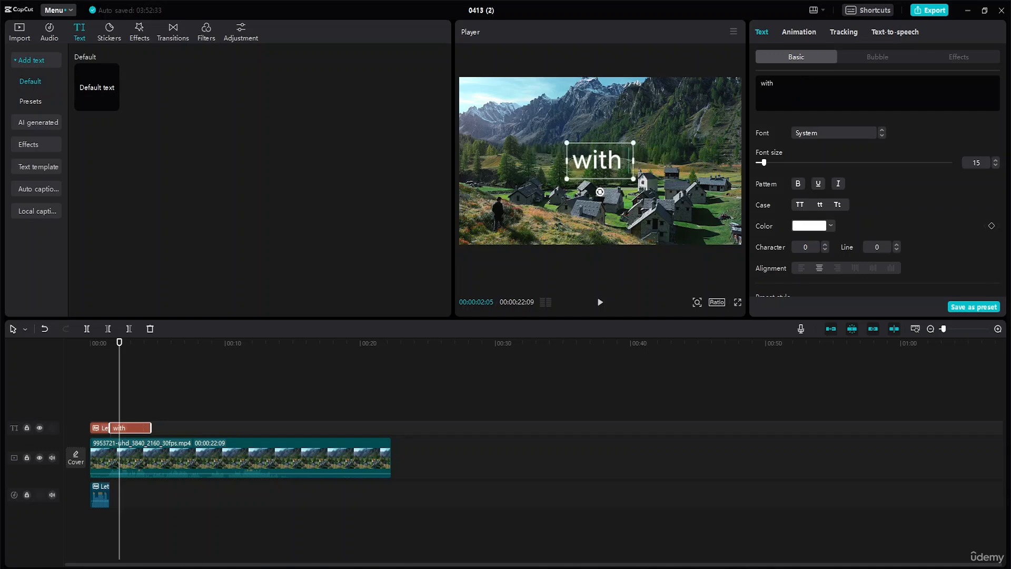
text( vario)
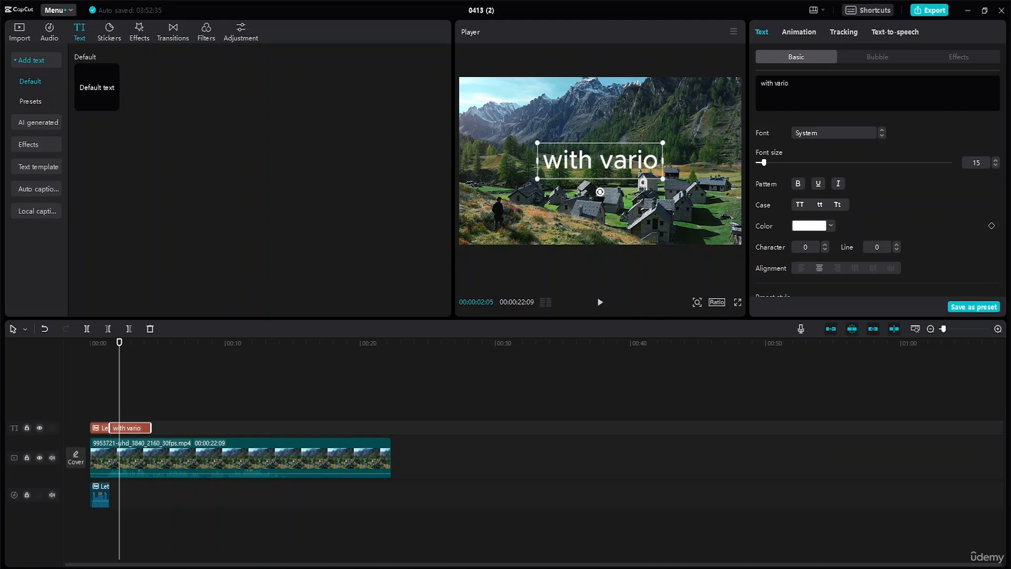
text(us)
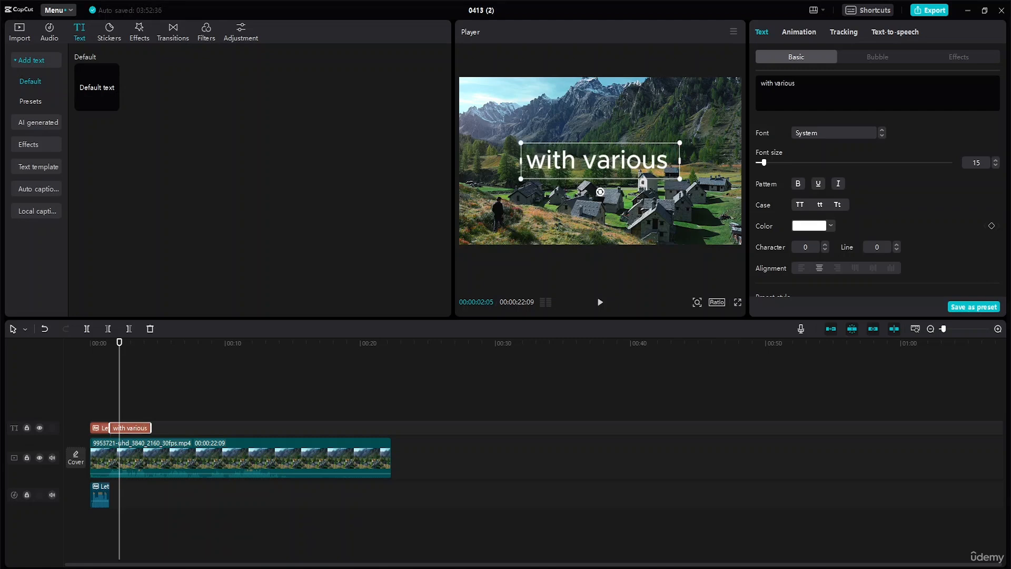
text( land)
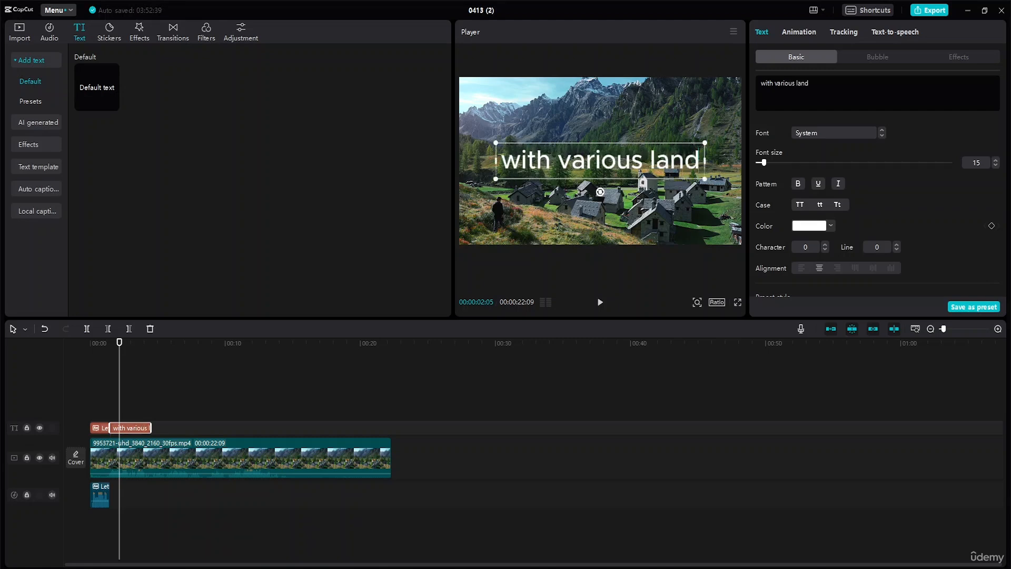
text(sca)
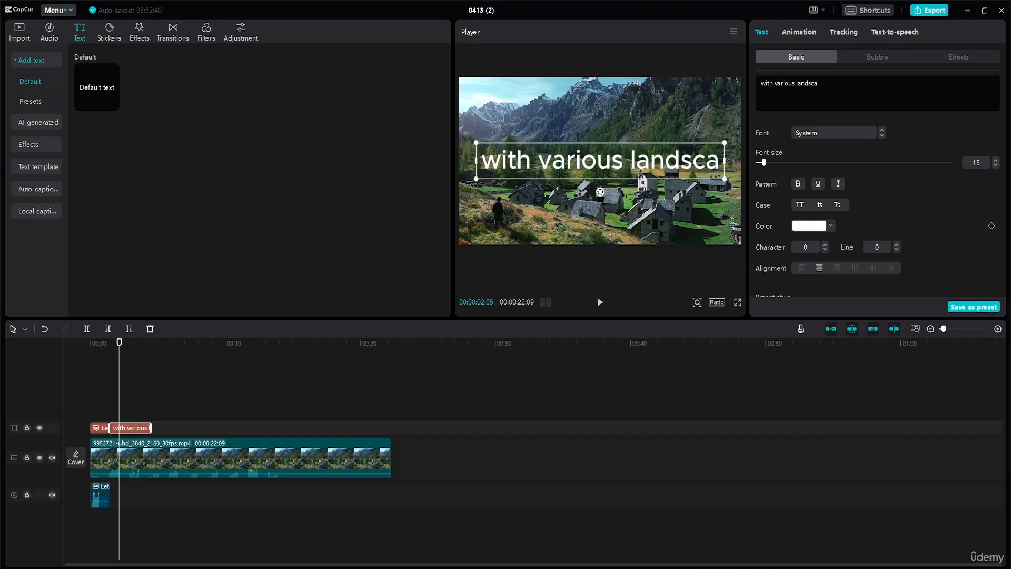
text(pes)
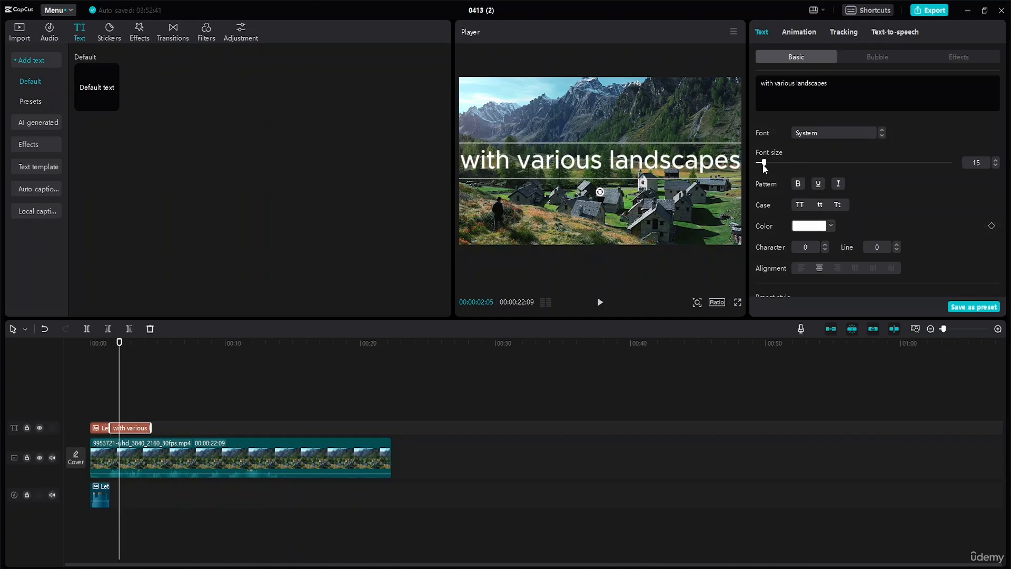
click(995, 166)
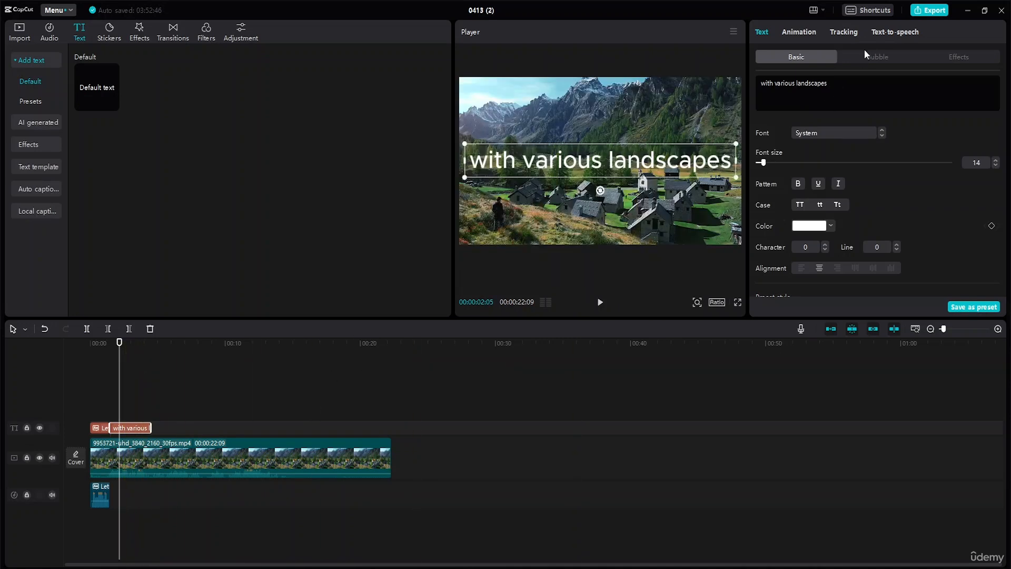
Generate Steady Male speech for the "with various landscapes" text and trim its text clip to the speech clip's length.
click(875, 33)
click(815, 113)
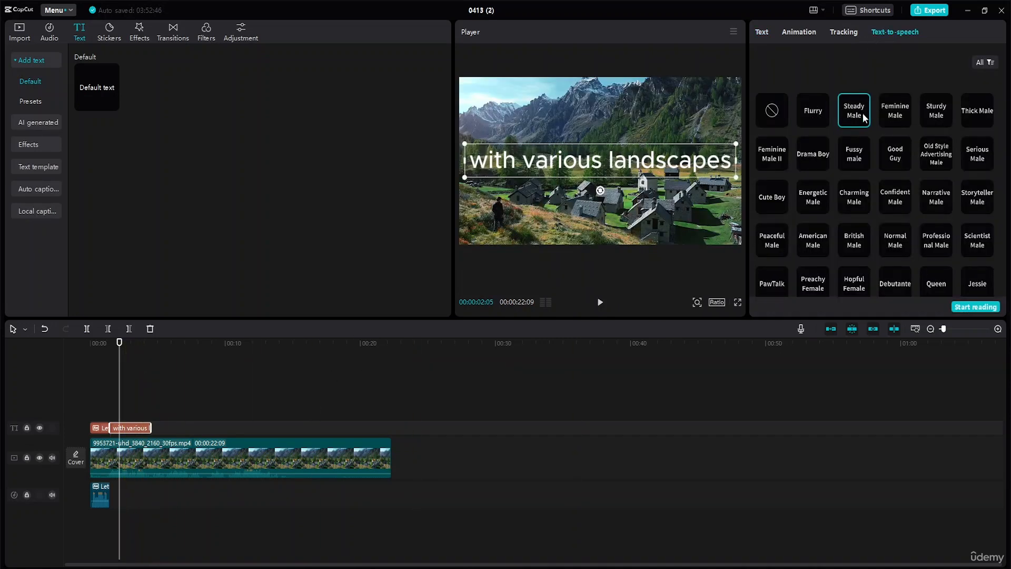
click(954, 307)
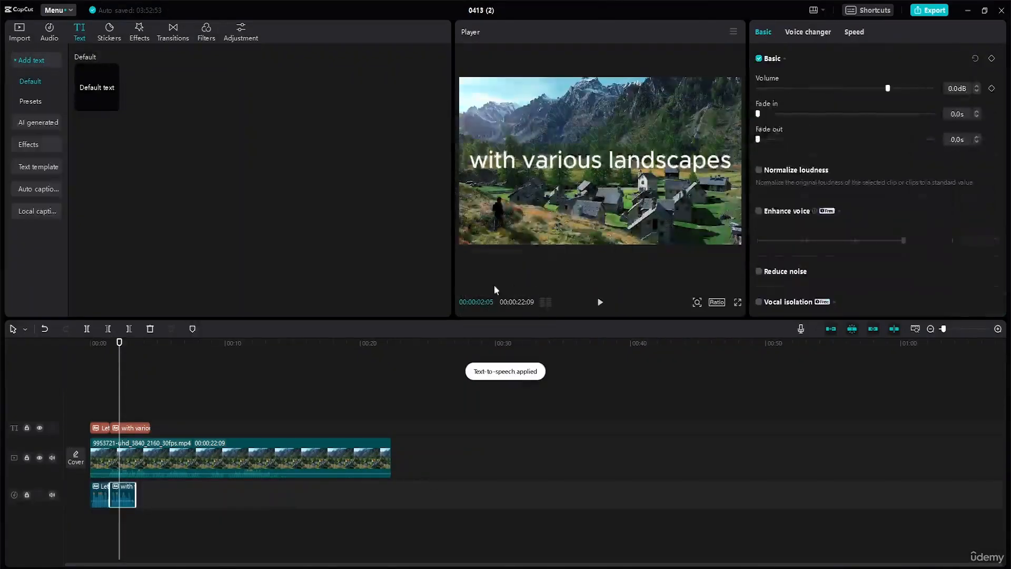
click(141, 430)
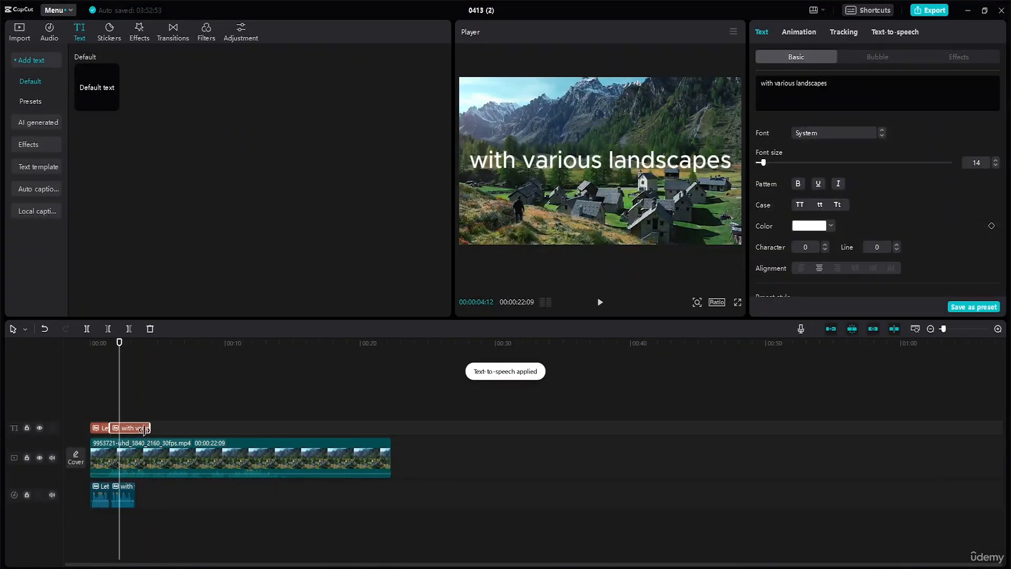
drag(150, 429, 135, 430)
Cut off the village clip after the end of the second title and place the snowy mountain clip directly behind it.
drag(120, 343, 136, 345)
click(157, 456)
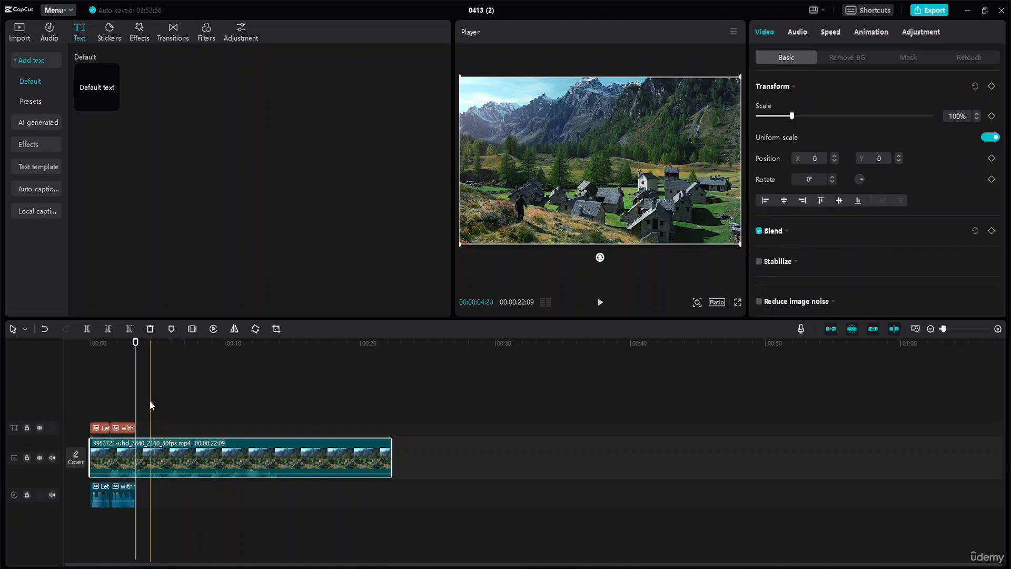
click(130, 329)
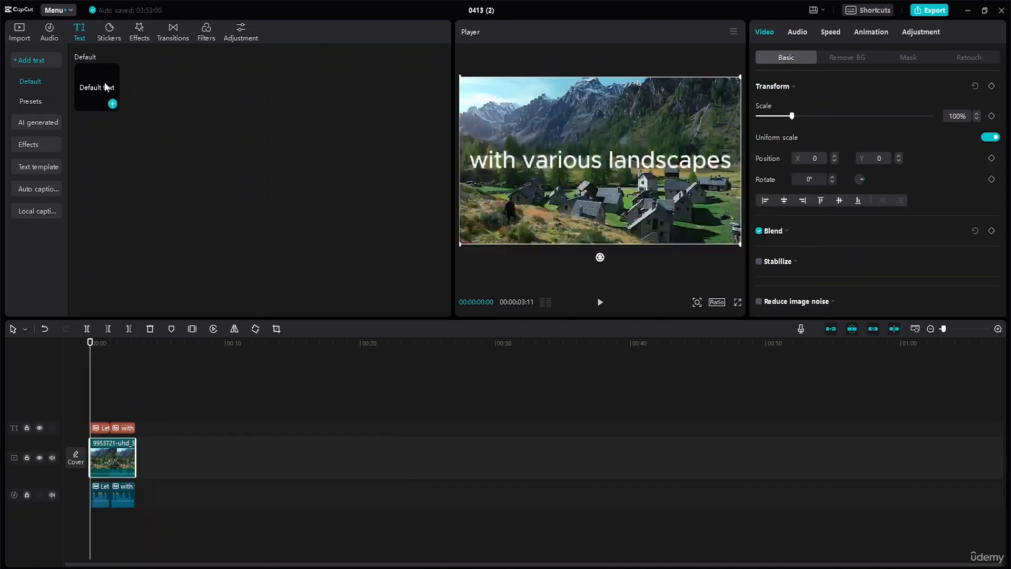
click(26, 33)
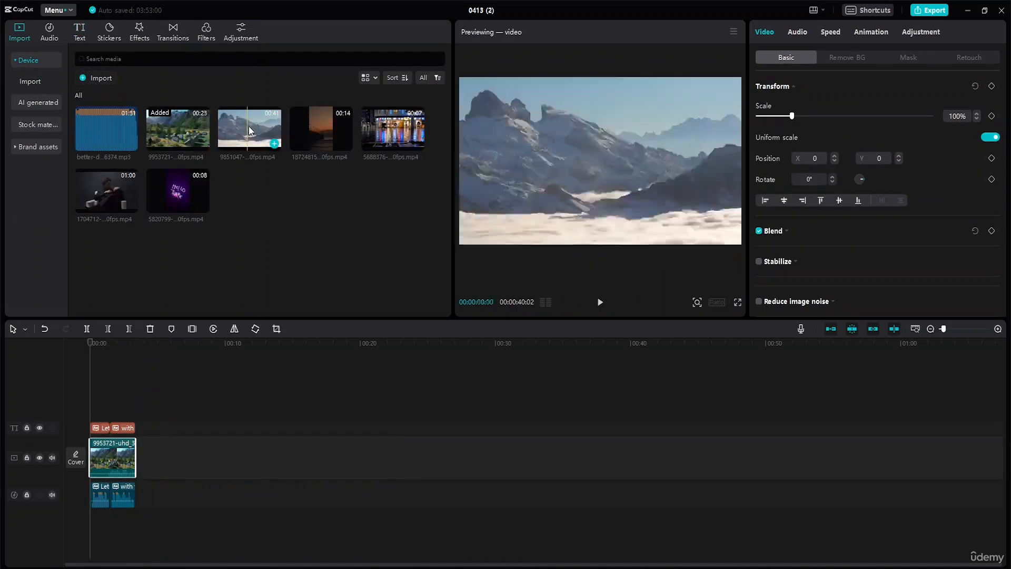
drag(249, 125, 134, 450)
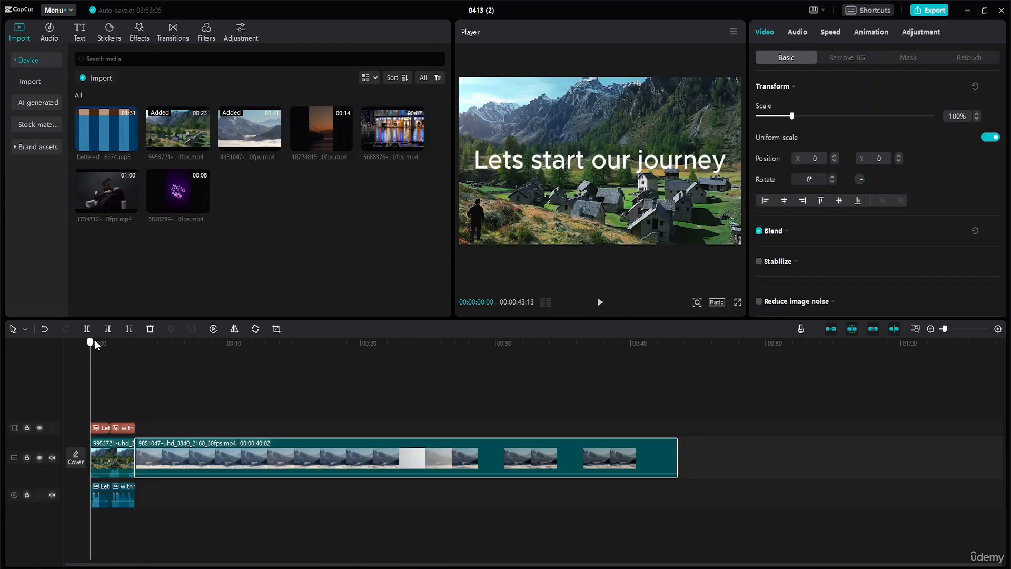
Add a default text clip at the start of the snowy mountain clip.
drag(95, 339, 128, 374)
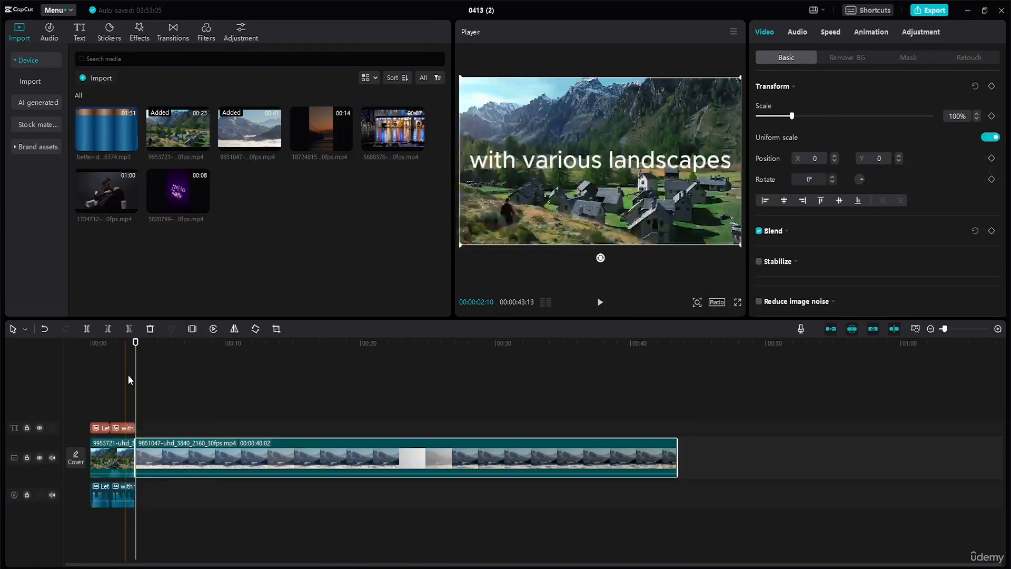
click(83, 34)
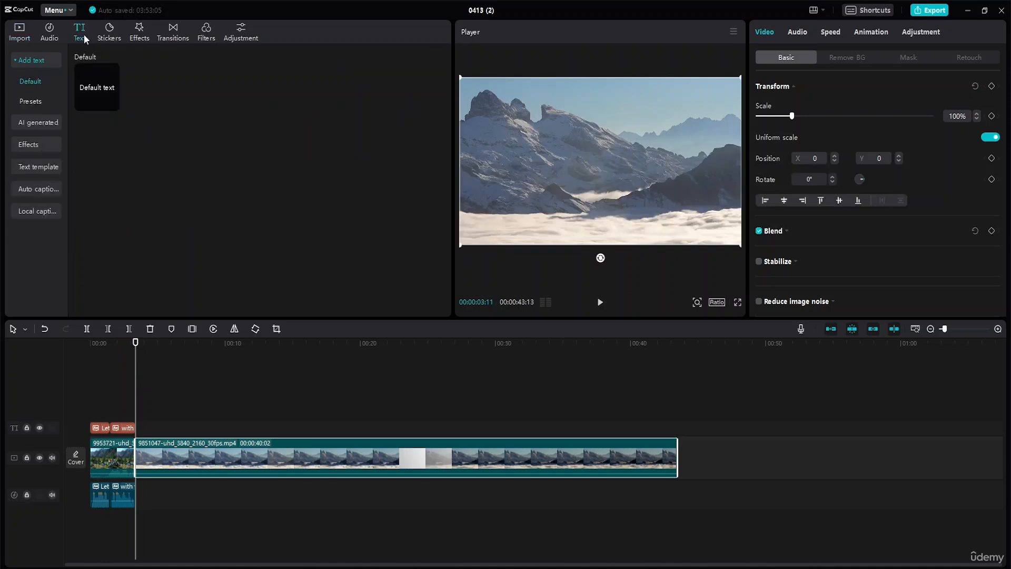
click(113, 104)
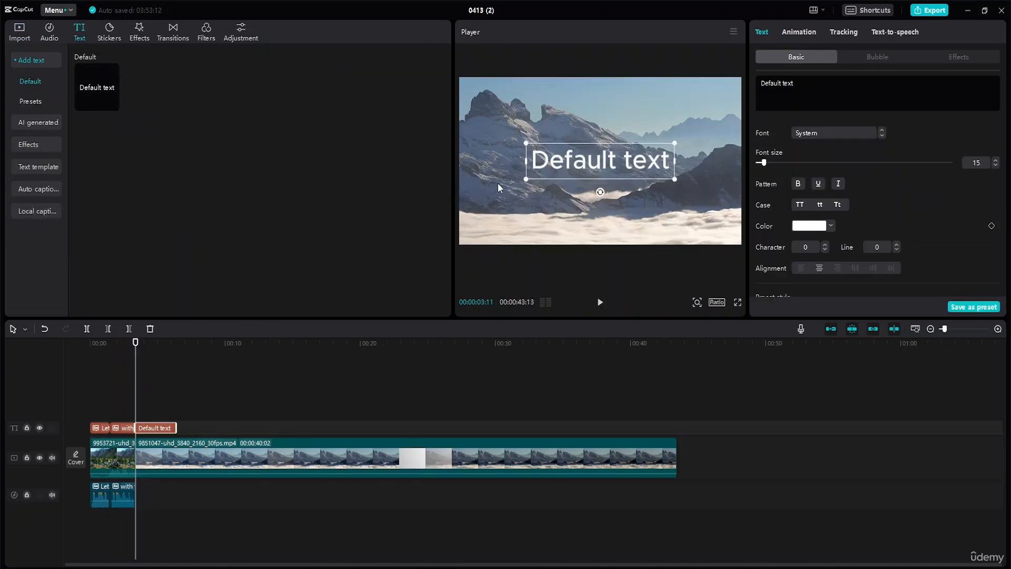
Replace the default text over the snowy mountain clip with "What do we need in life?", breaking the line before "in life?".
mouse_move(136, 341)
mouse_down()
mouse_move(126, 344)
mouse_move(136, 344)
mouse_up()
double_click(644, 173)
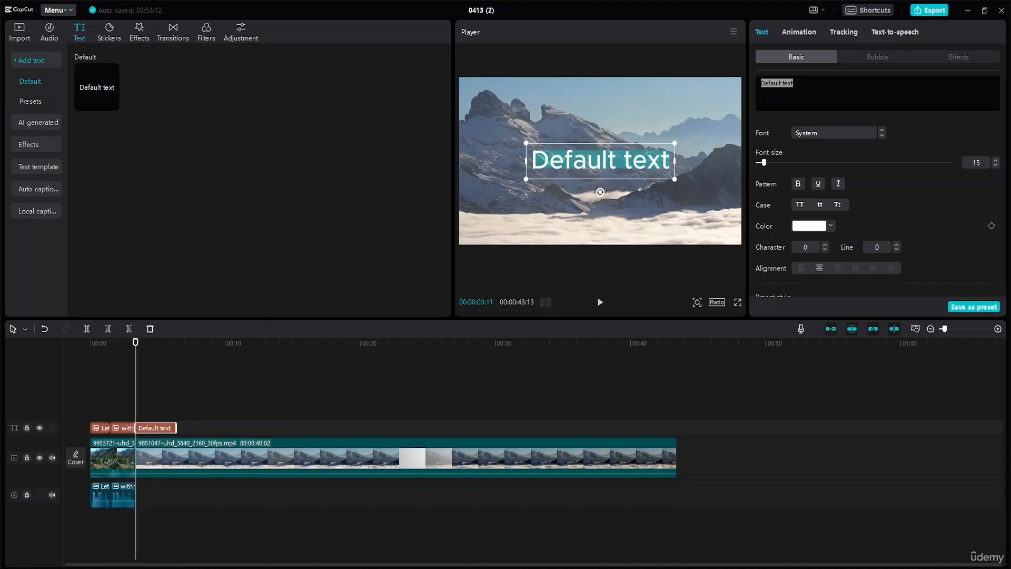
text(What d)
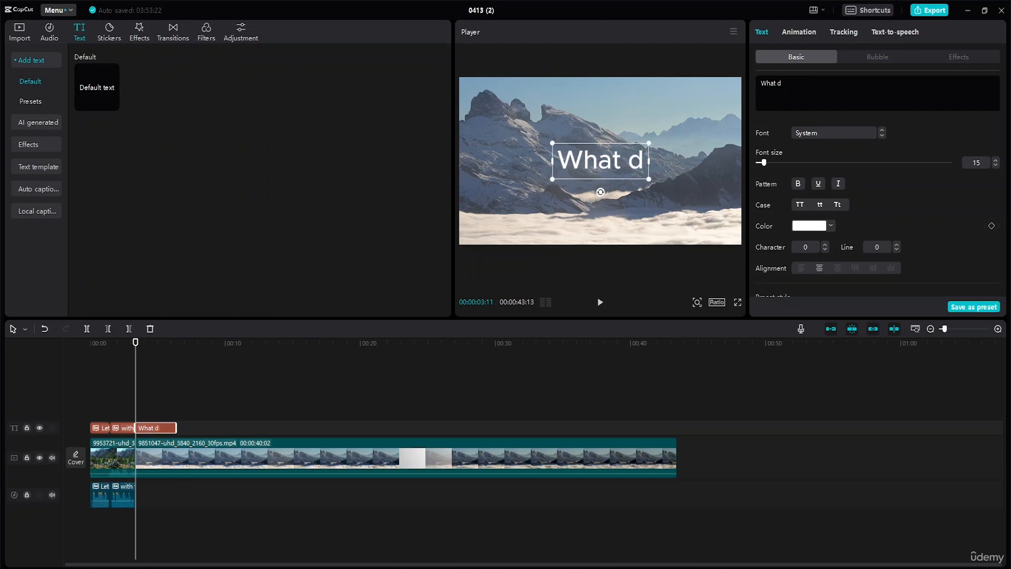
text(o we need)
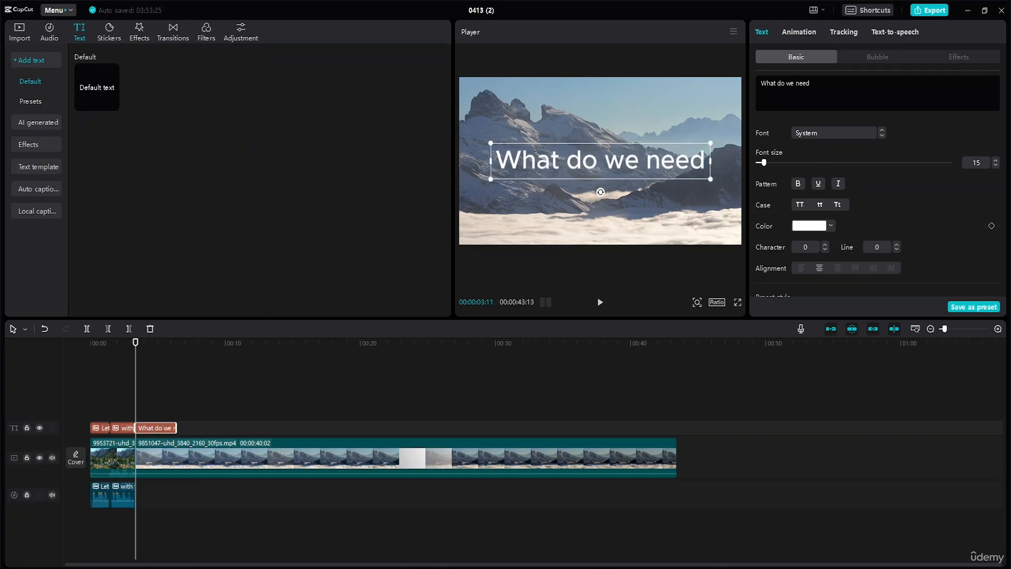
key(Return)
text(in)
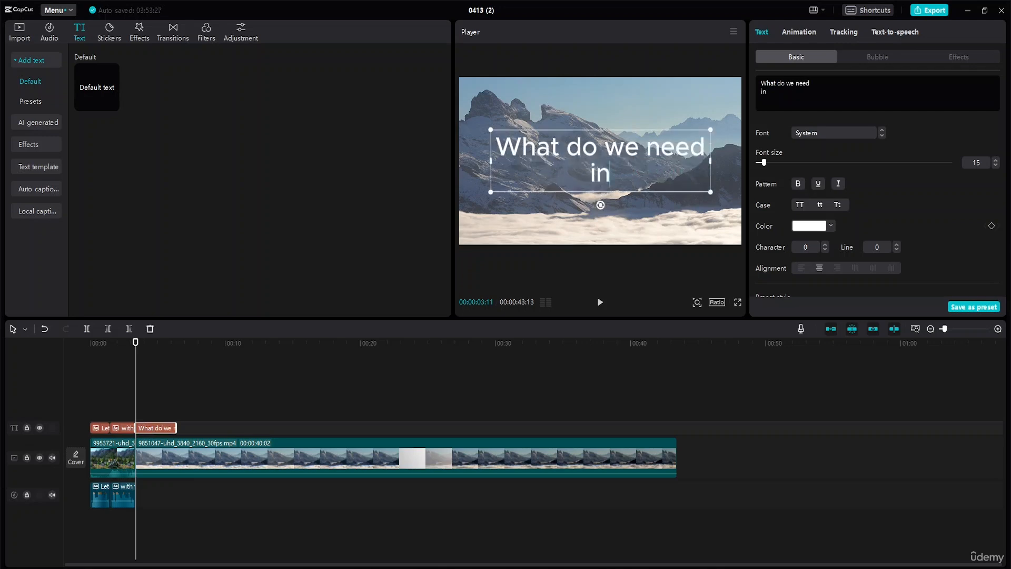
text( life?)
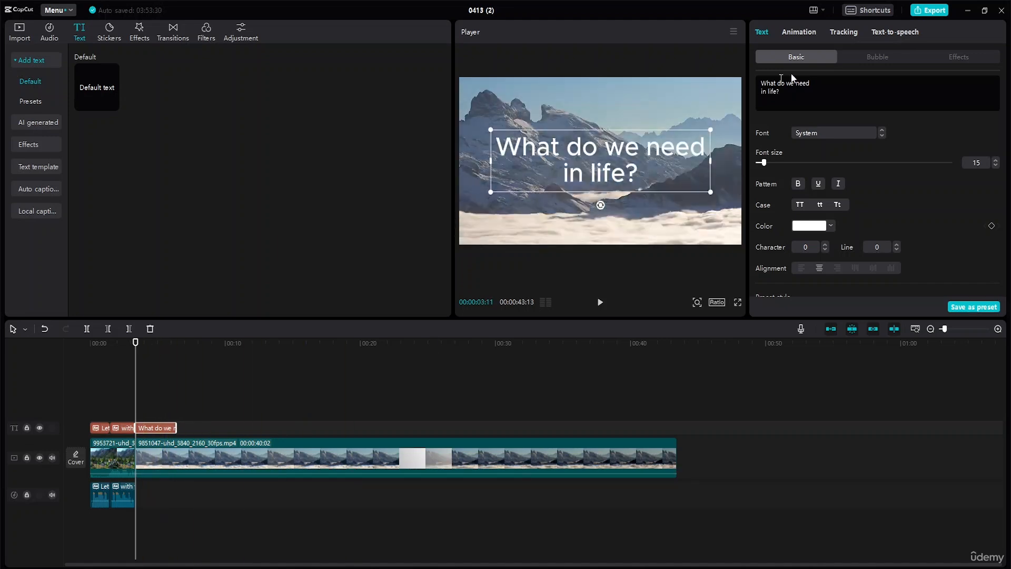
Generate Steady Male speech for the "What do we need in life?" text and trim its text clip to the speech clip's length.
click(884, 32)
click(847, 121)
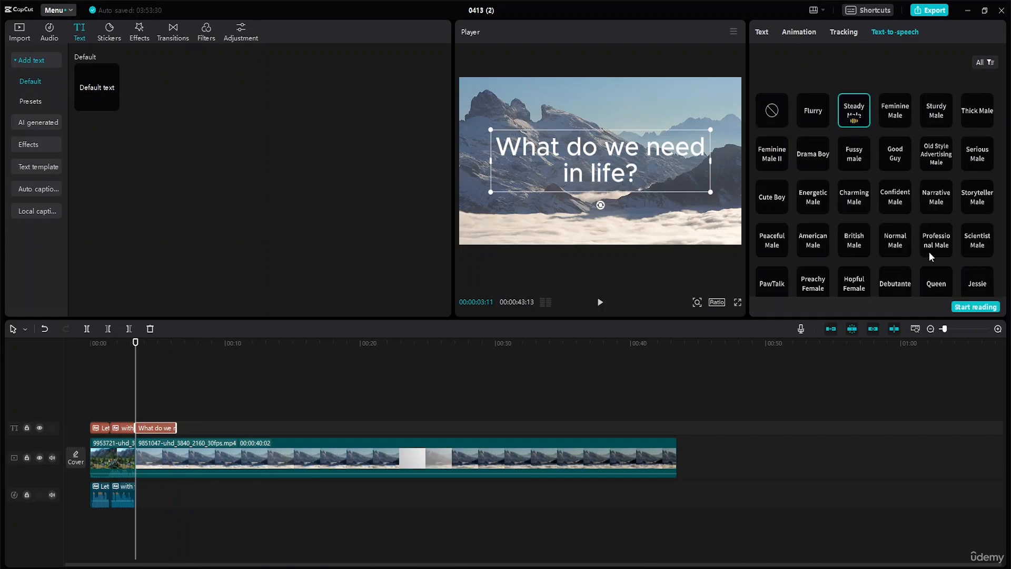
click(973, 308)
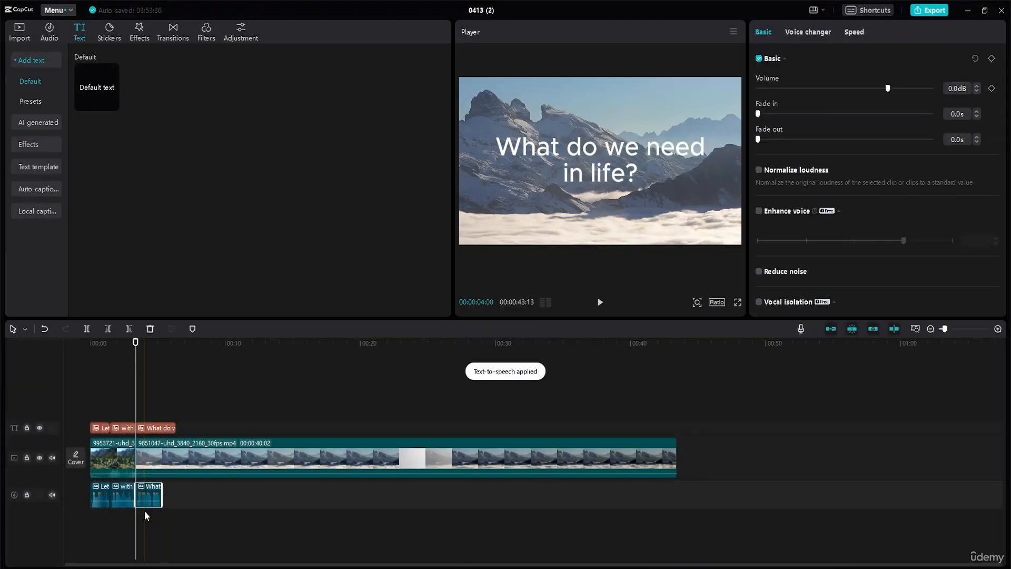
click(166, 431)
drag(174, 428, 161, 427)
Add a default text clip directly after the "What do we need in life?" title and open its wording for editing.
drag(135, 344, 162, 349)
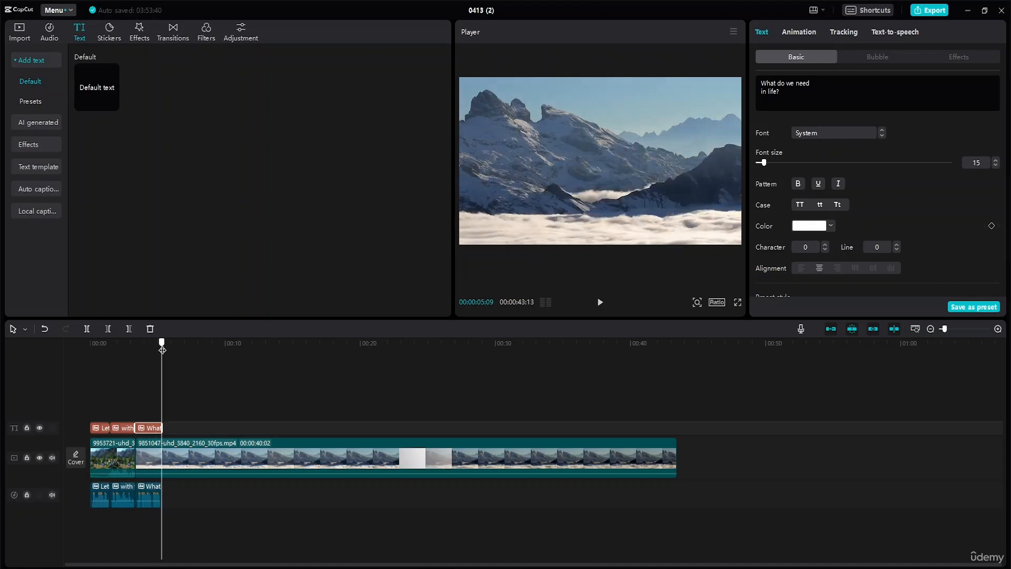
click(115, 106)
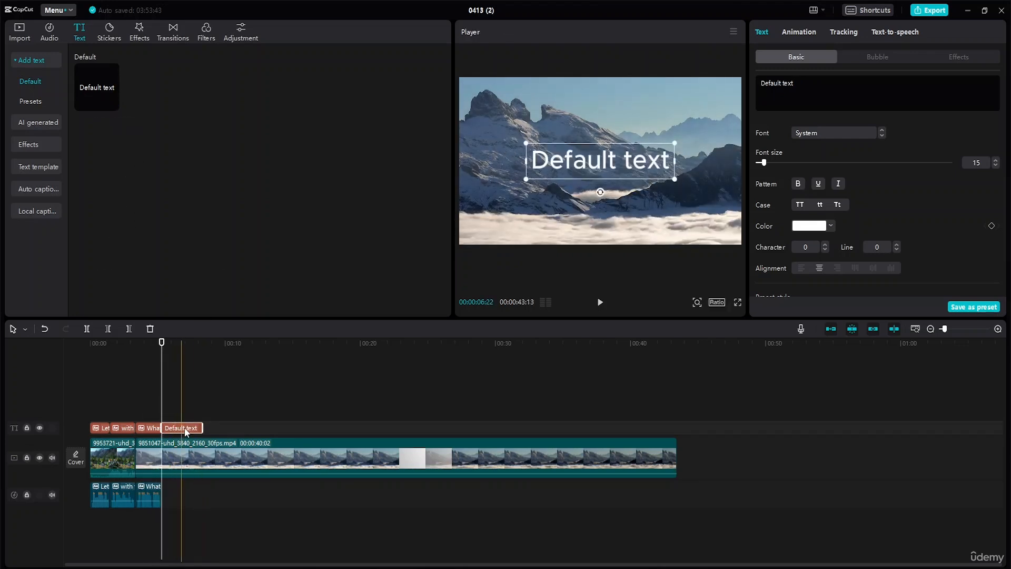
double_click(612, 168)
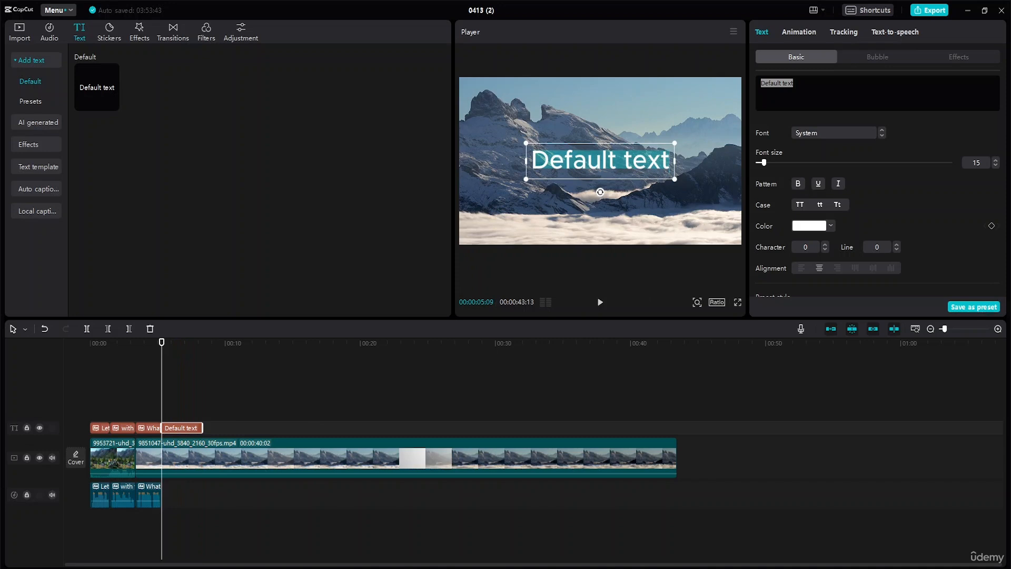
text(Trips)
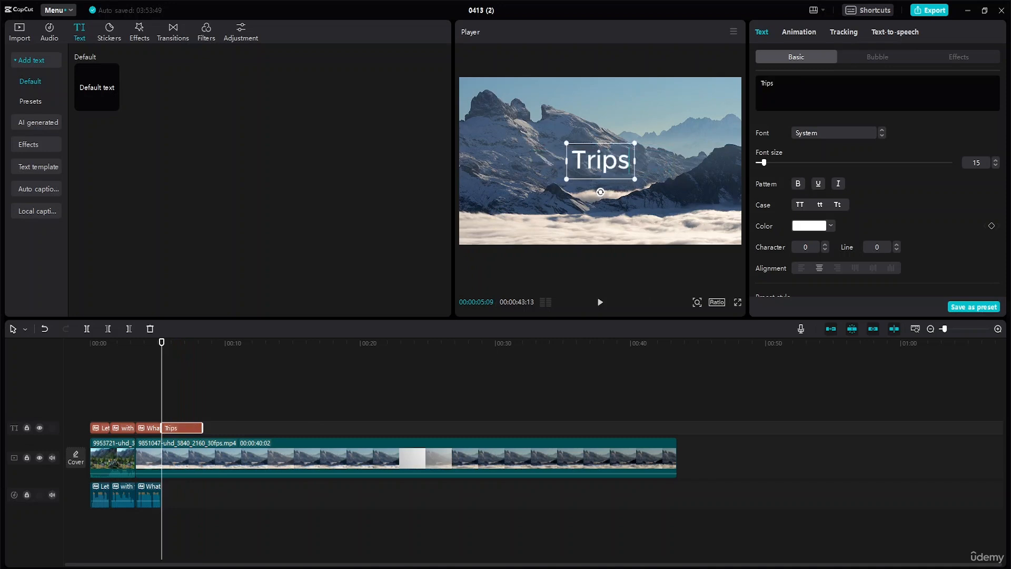
key(BackSpace)
key(BackSpace)
key(BackSpace)
key(BackSpace)
key(BackSpace)
Enter "Happiness & Trips" as the wording of the fourth title.
text(H)
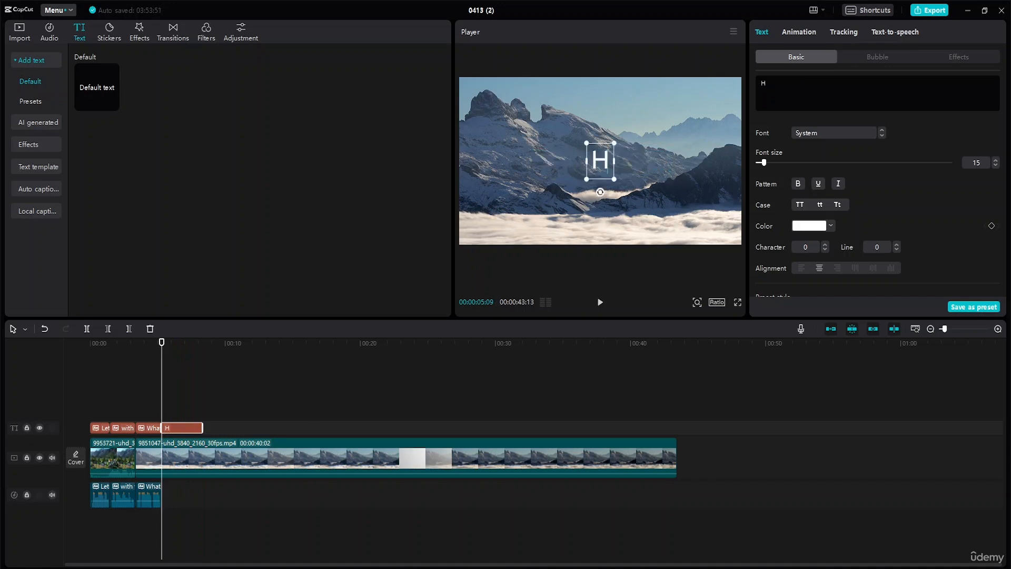
text(appines)
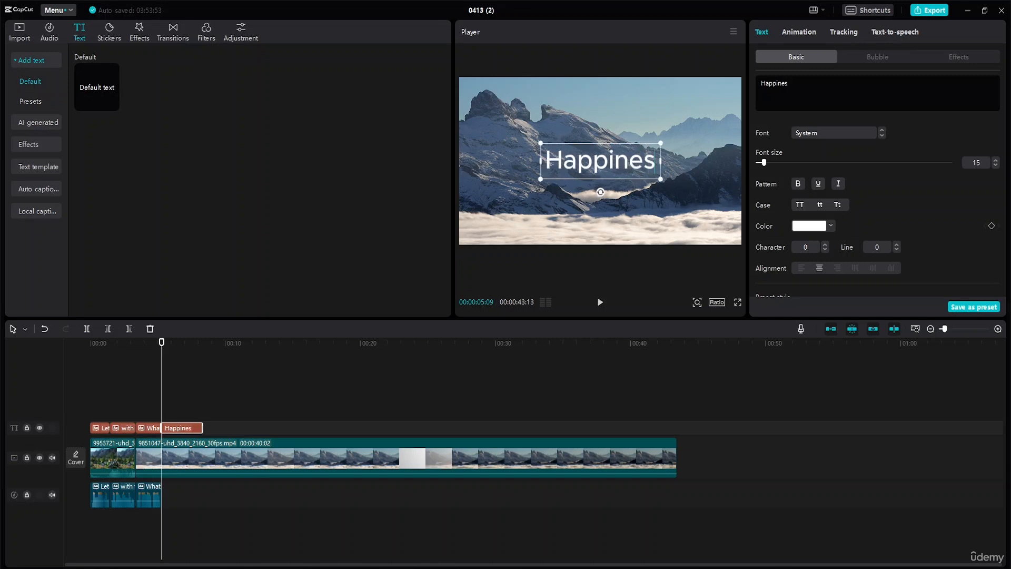
text(s &)
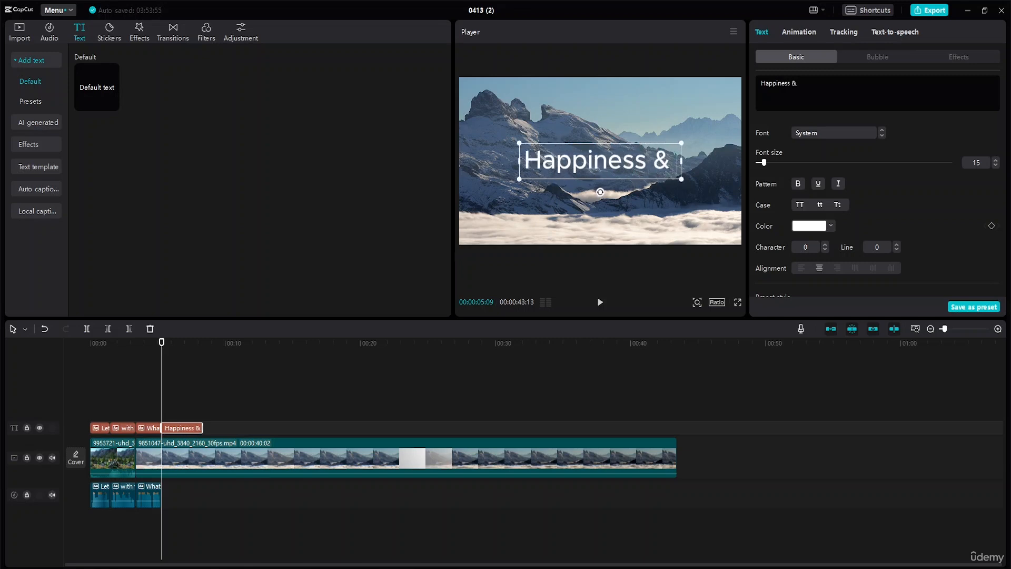
text( Trips)
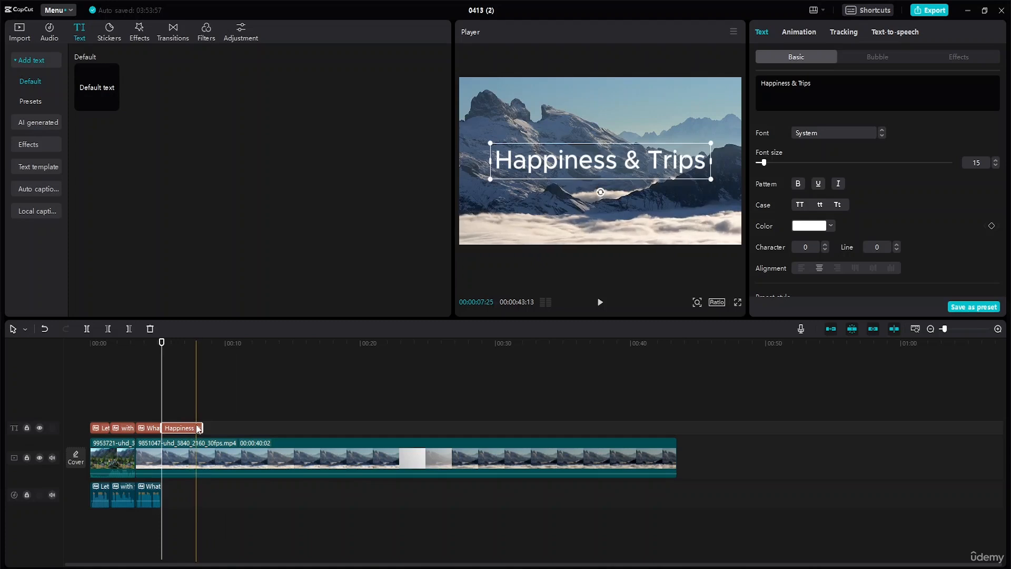
Generate Steady Male speech for the "Happiness & Trips" text and trim its text clip to the speech clip's length.
click(174, 345)
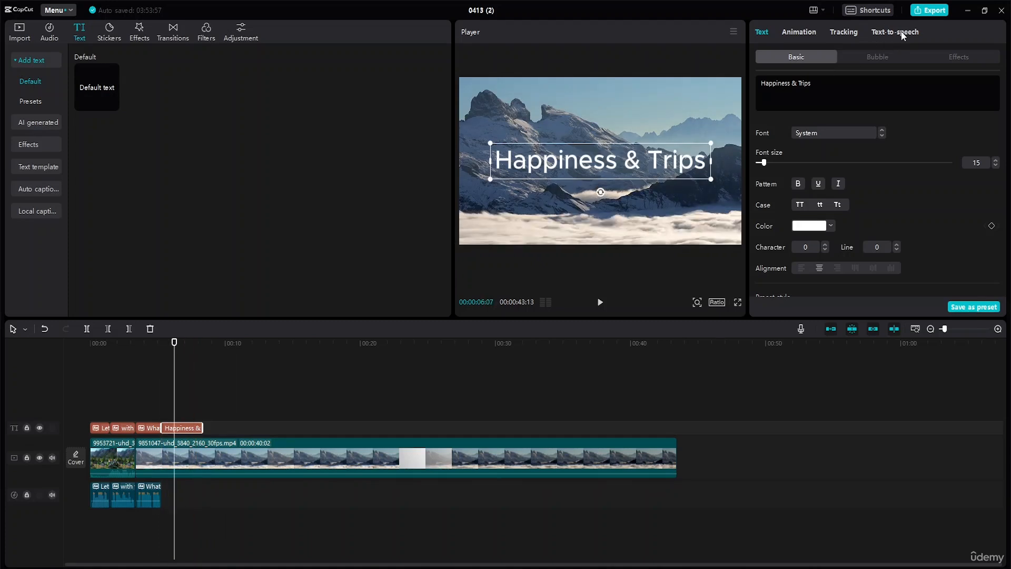
click(901, 35)
click(859, 114)
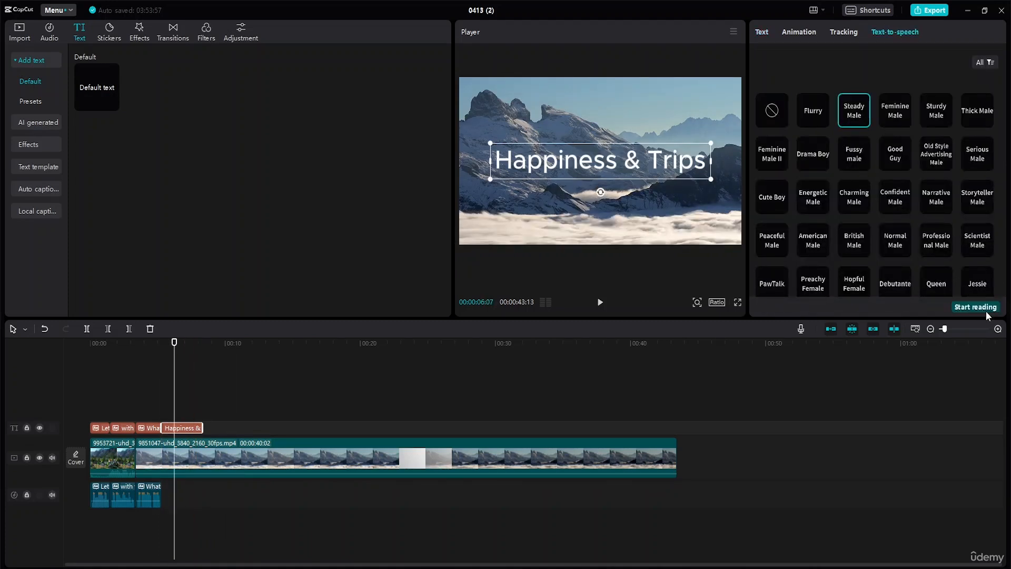
click(974, 306)
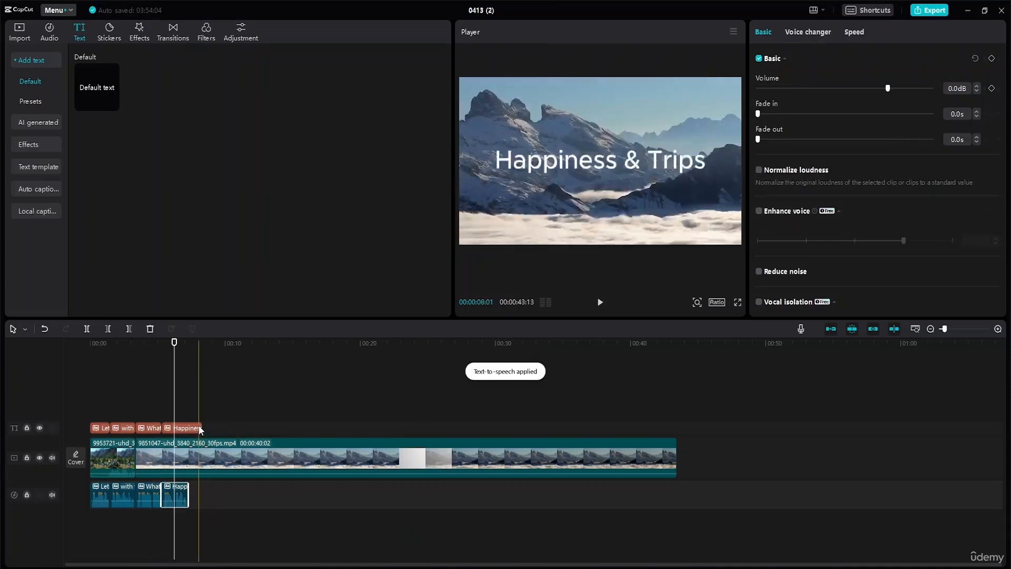
click(181, 428)
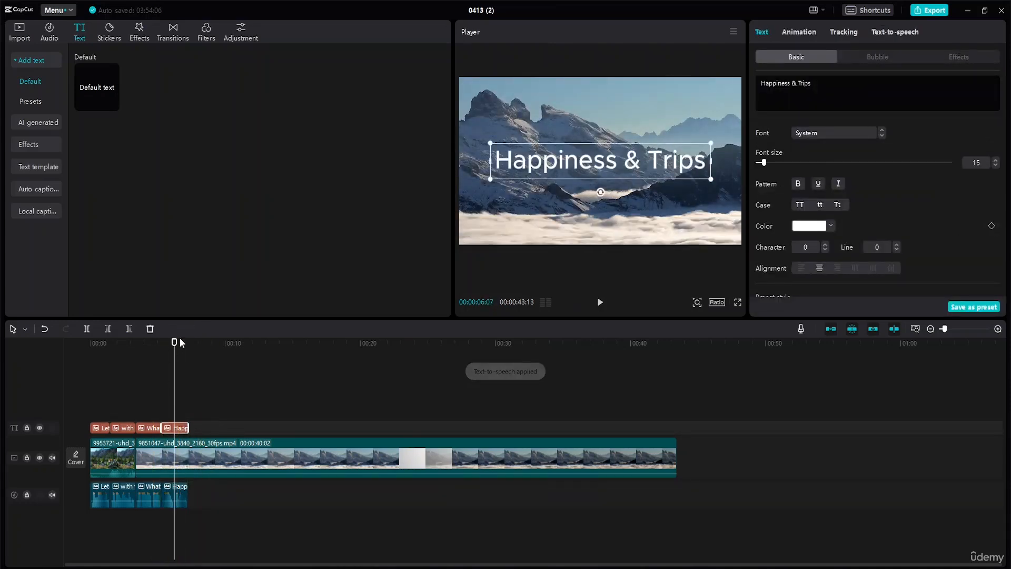
Cut off the snowy mountain clip after the end of the "Happiness & Trips" title.
drag(173, 345, 188, 344)
click(216, 463)
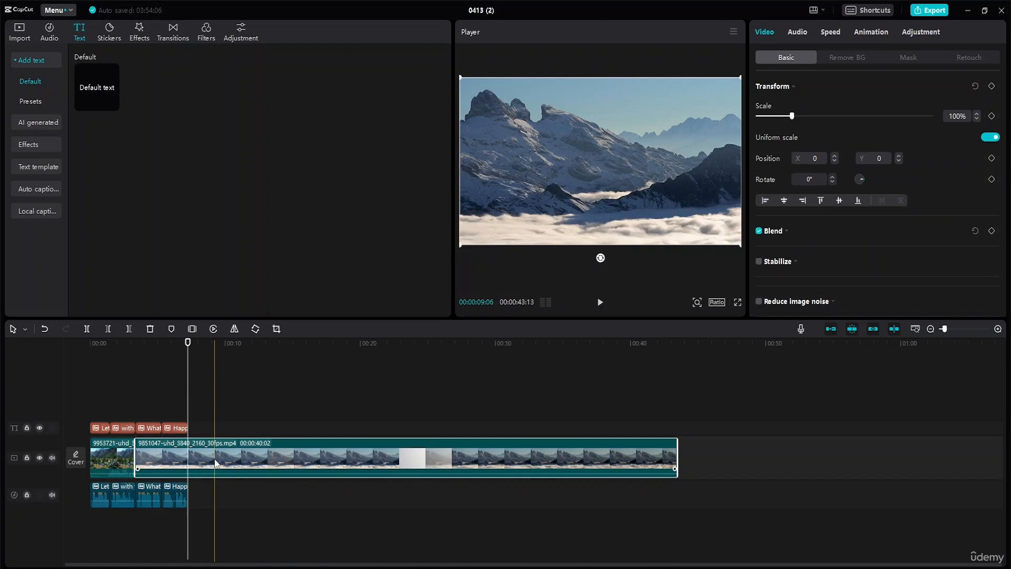
click(131, 329)
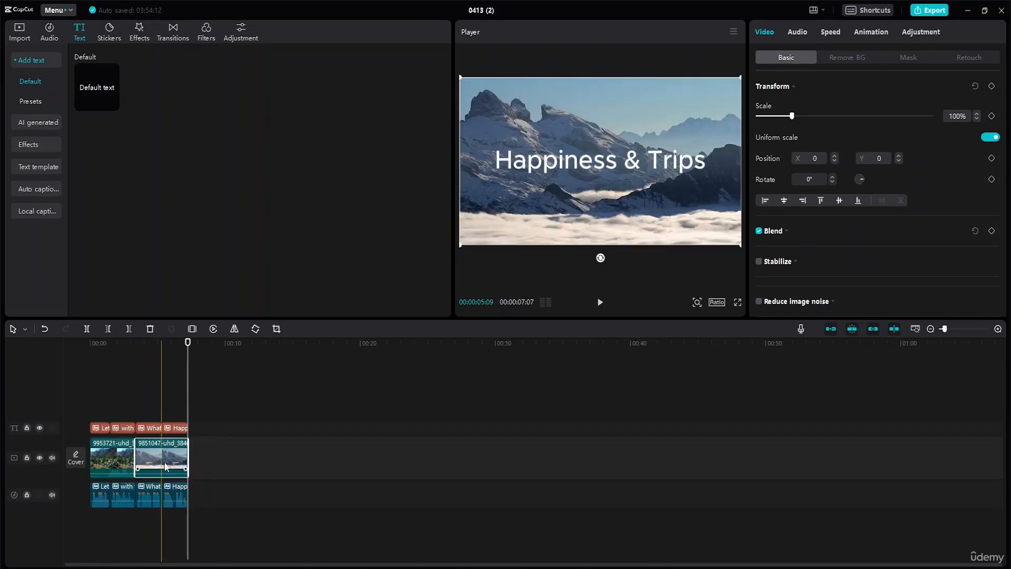
Turn off the main track magnet and shift the snowy mountain clip with its titles and speech about 15 frames forward, leaving a gap.
drag(165, 466, 172, 463)
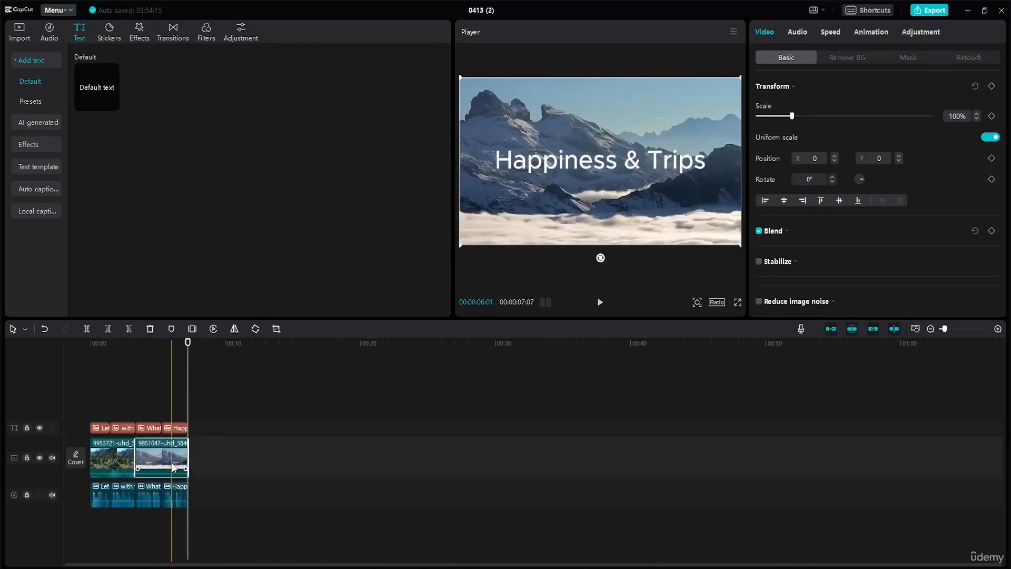
click(826, 330)
drag(155, 405, 190, 526)
drag(155, 449, 175, 444)
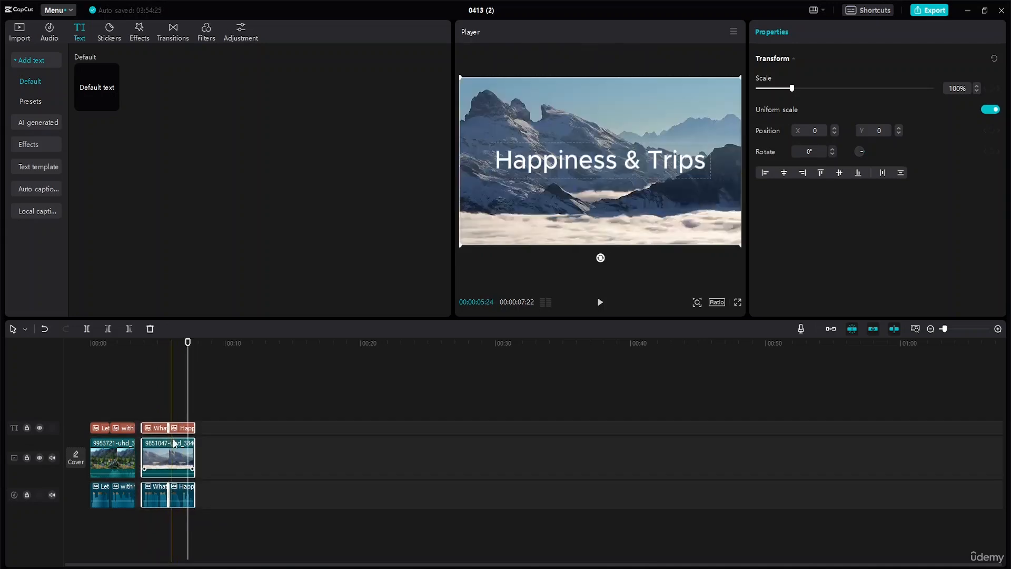
Add an audio fade-in and a fade-out of about 0.9 s to the snowy mountain clip and extend the village clip to close the gap.
click(147, 468)
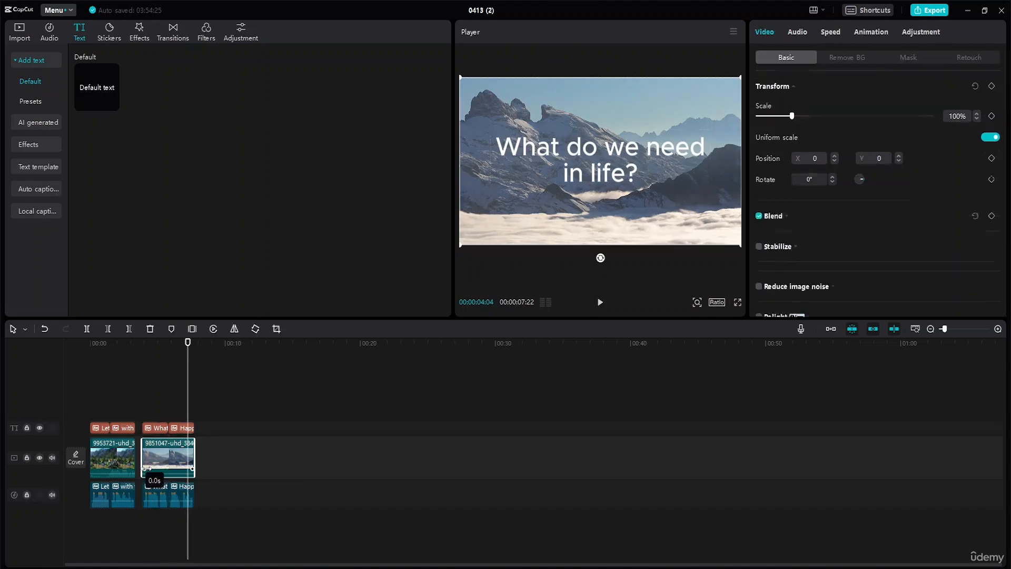
drag(148, 468, 170, 472)
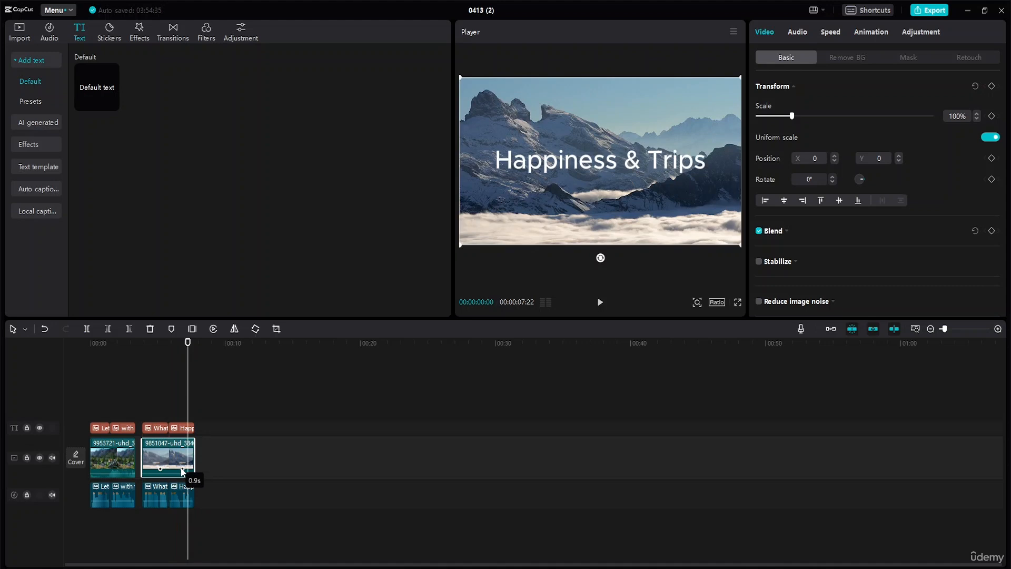
click(135, 456)
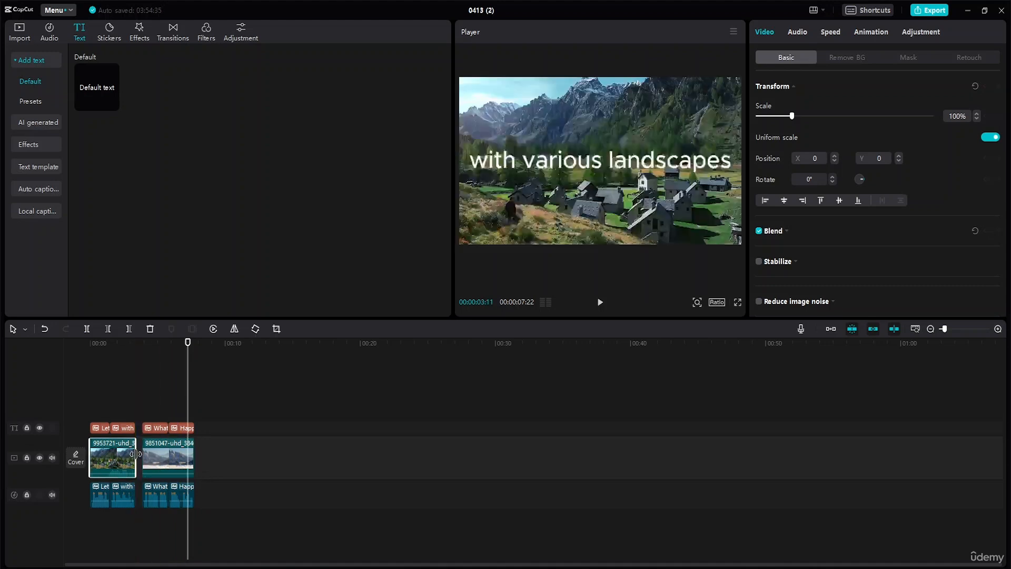
drag(138, 454, 142, 453)
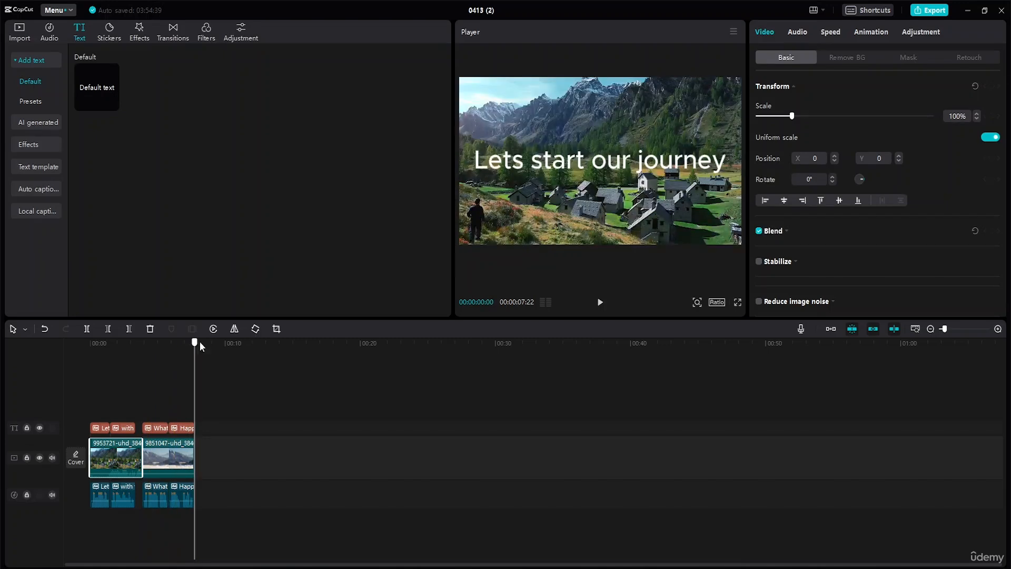
Place the night street clip directly behind the snowy mountain clip and add two consecutive default text clips over it.
click(21, 37)
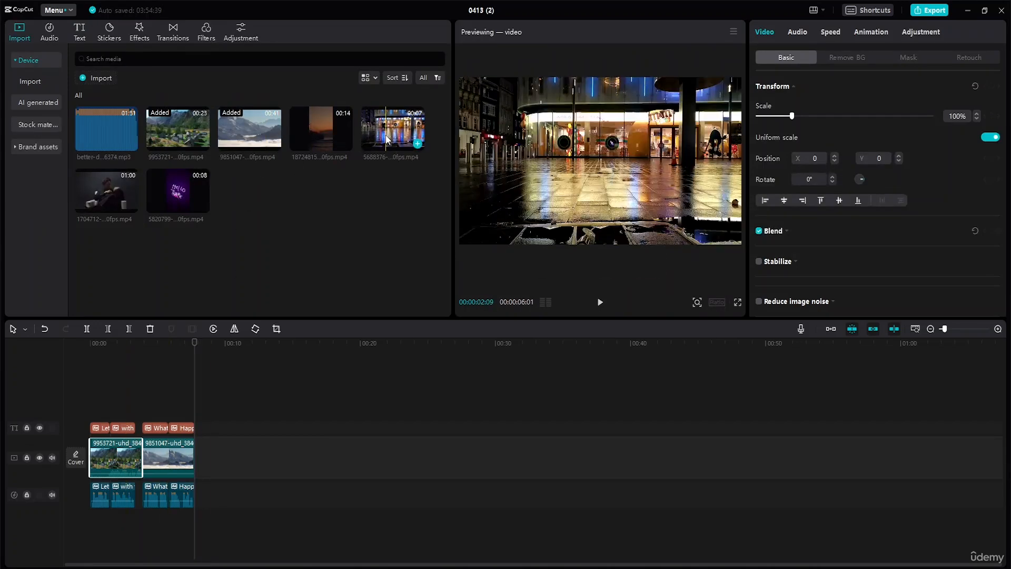
drag(385, 135, 193, 453)
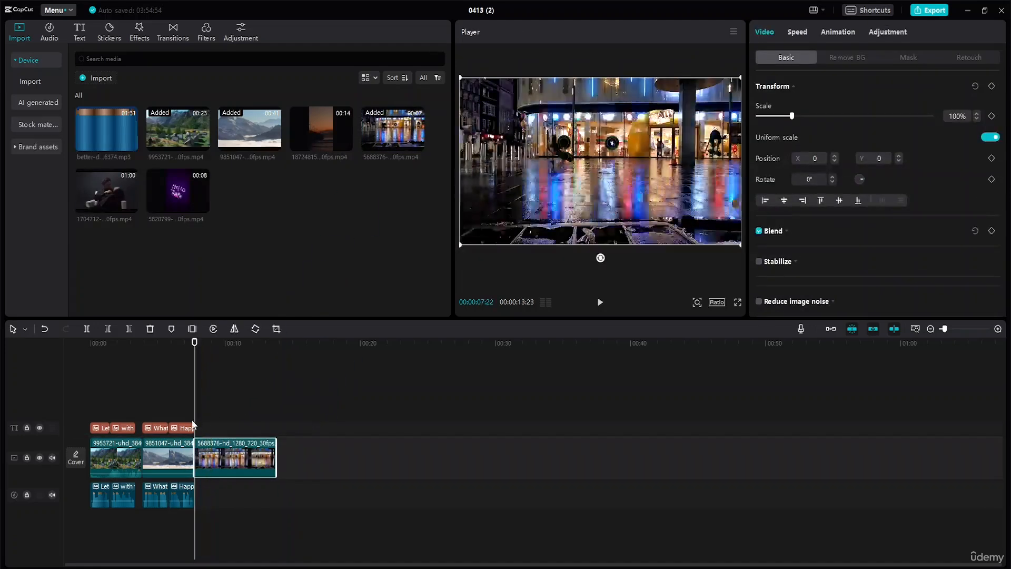
click(84, 32)
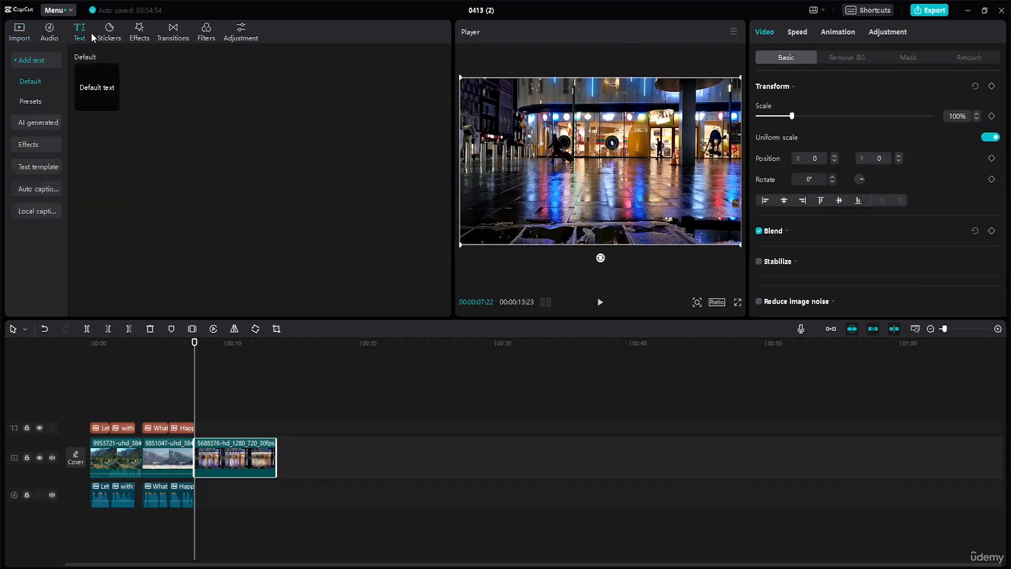
click(112, 104)
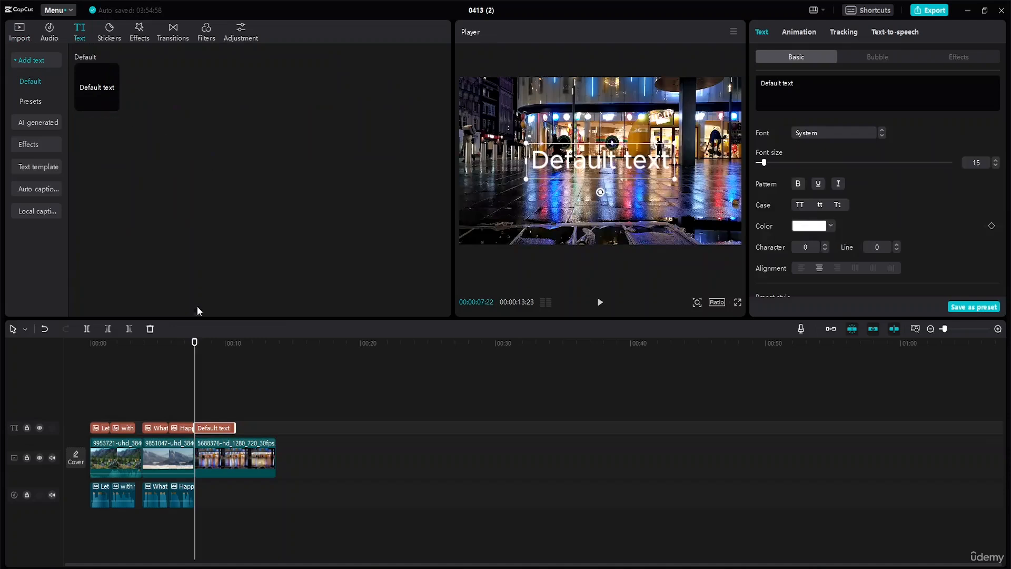
click(112, 104)
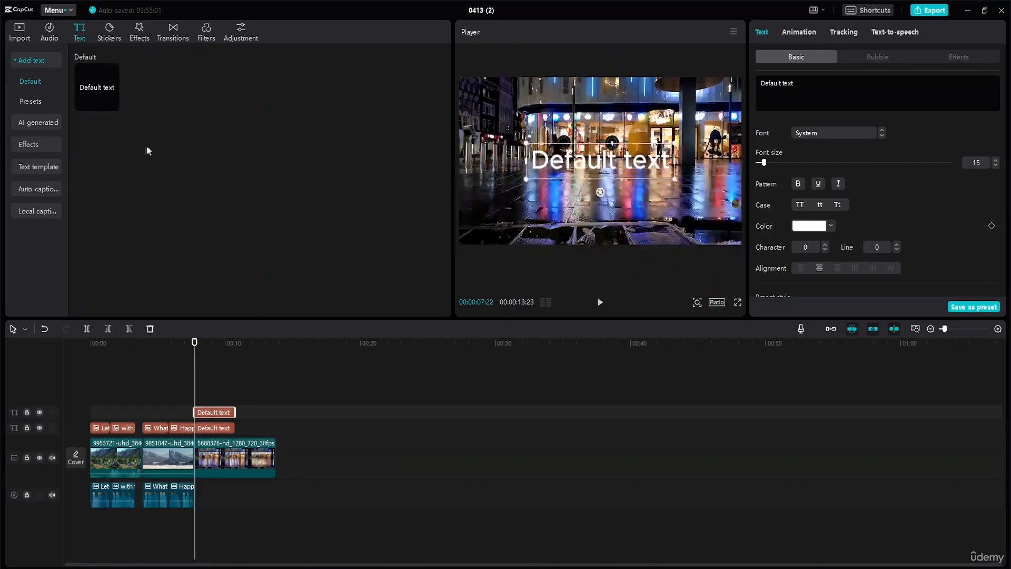
drag(224, 412, 265, 429)
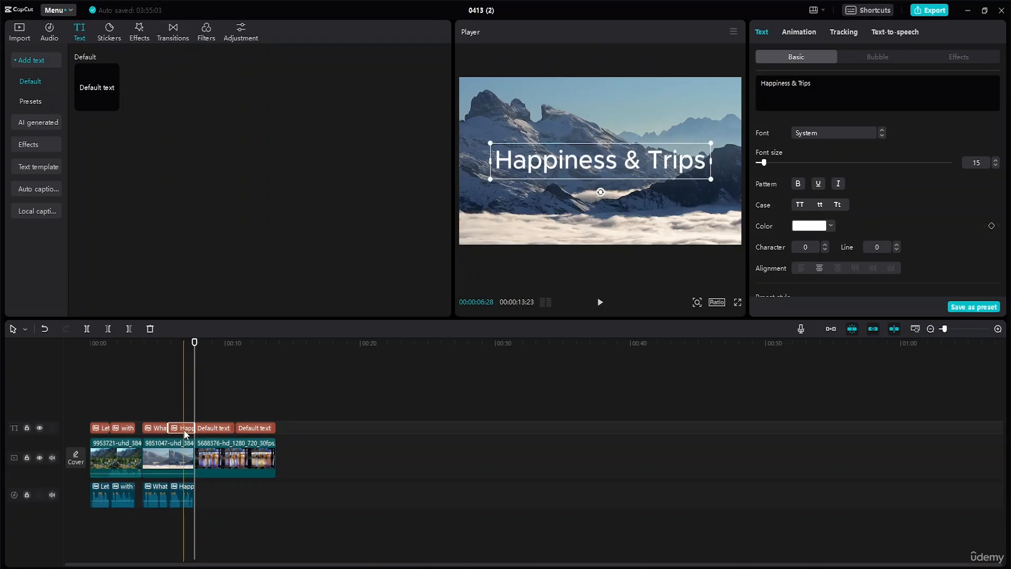
Change the first default text over the night street clip to "Night views".
click(217, 429)
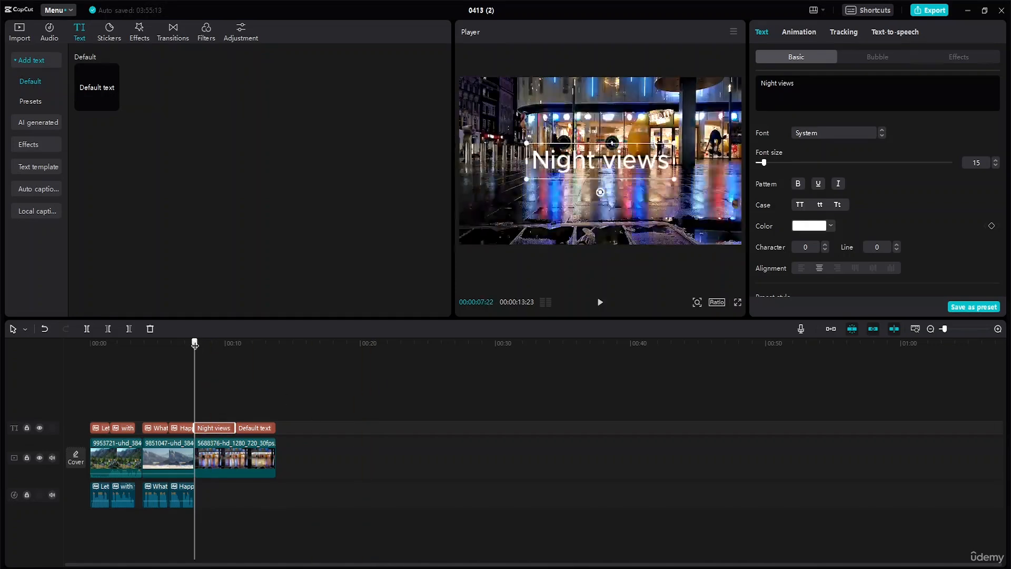
drag(194, 343, 215, 345)
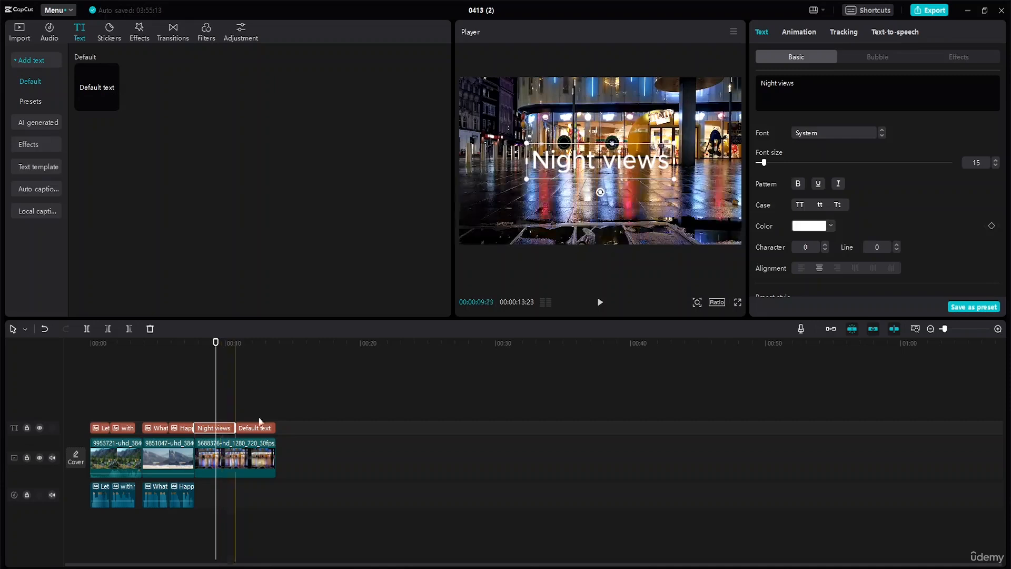
Narrate the "Night views" title with the Steady Male text-to-speech voice and trim the title to the speech length.
click(895, 38)
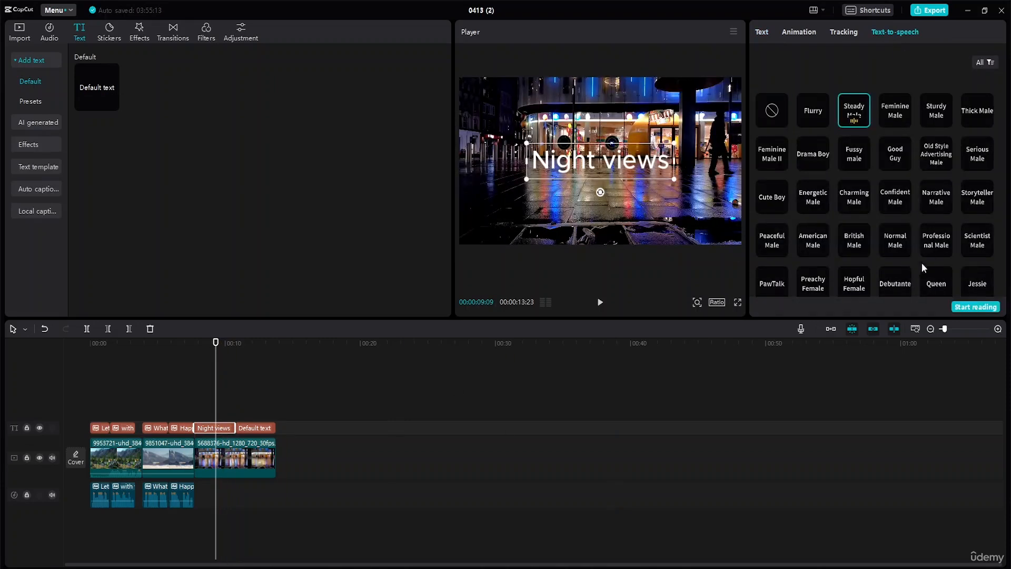
click(966, 308)
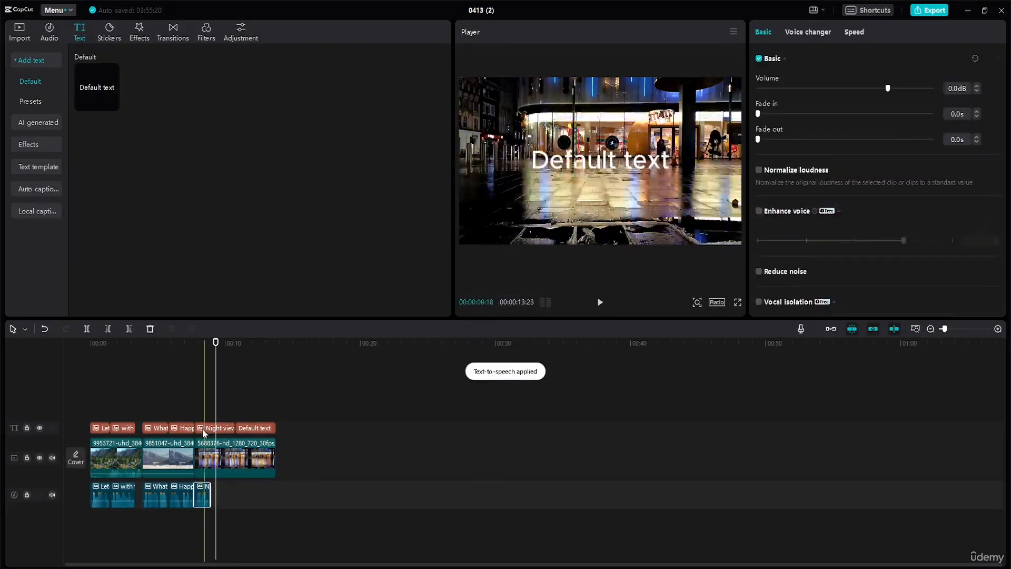
click(223, 429)
drag(234, 429, 207, 429)
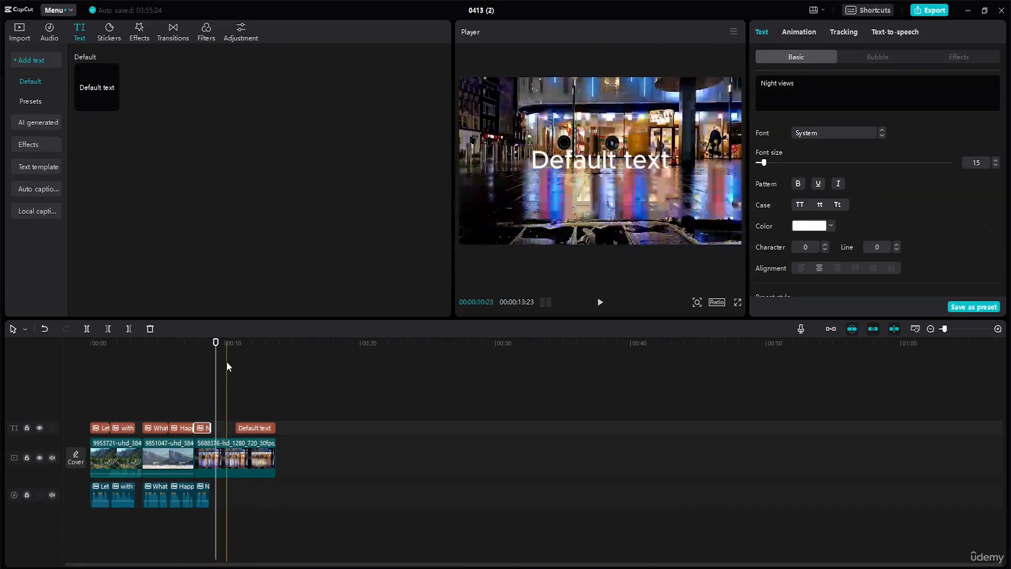
Change the remaining default text over the night street clip to "Change of taste" and narrate it with the Steady Male voice.
drag(216, 345, 244, 343)
click(254, 427)
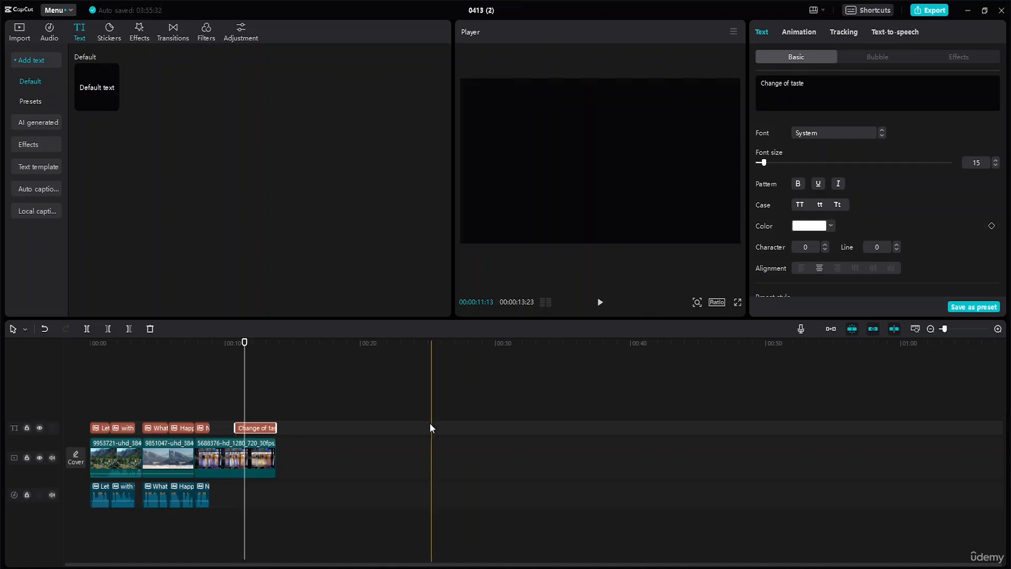
click(889, 32)
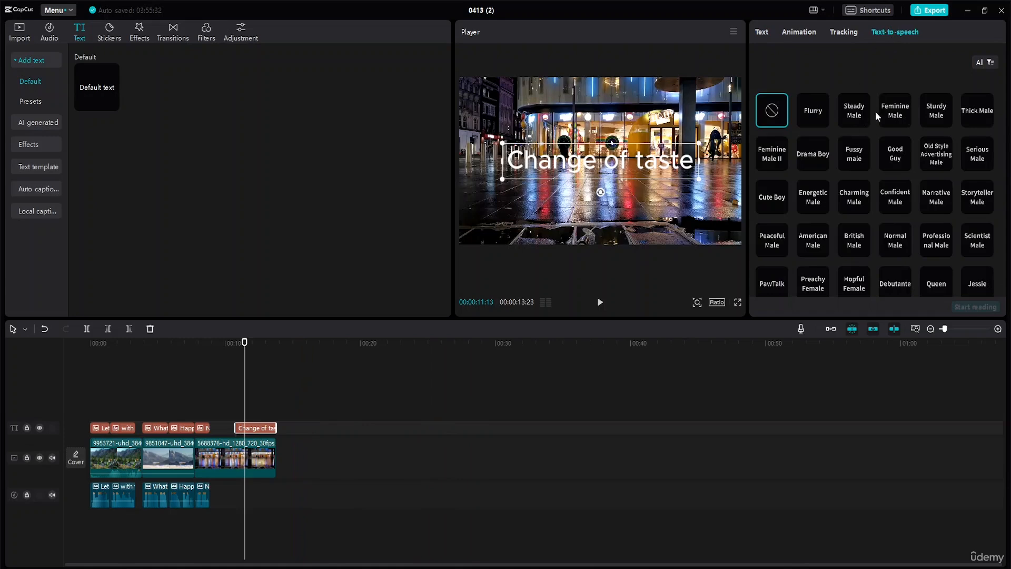
click(975, 307)
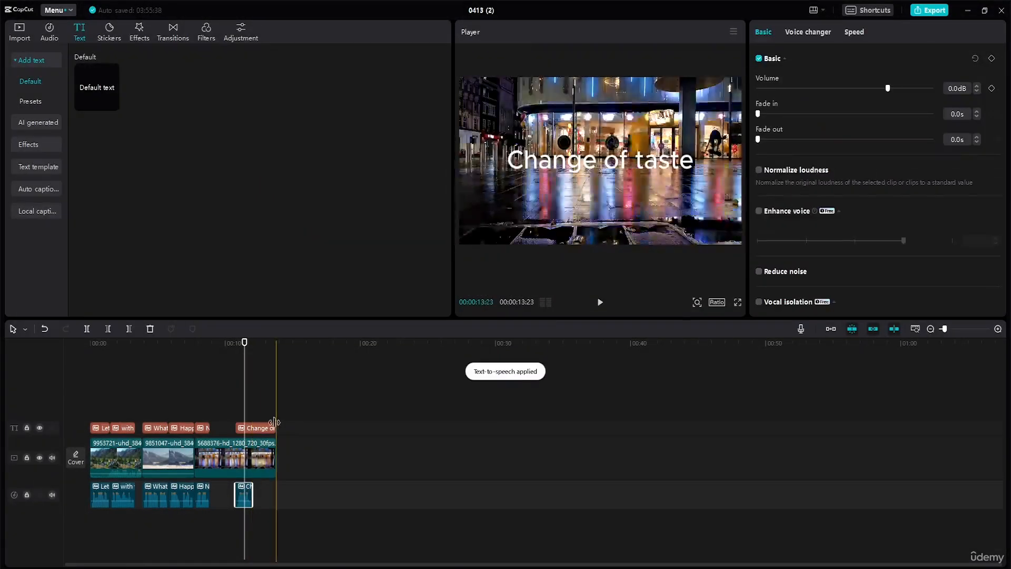
Trim the "Change of taste" title to its speech length and place title and speech directly behind "Night views".
click(261, 427)
drag(275, 428, 255, 427)
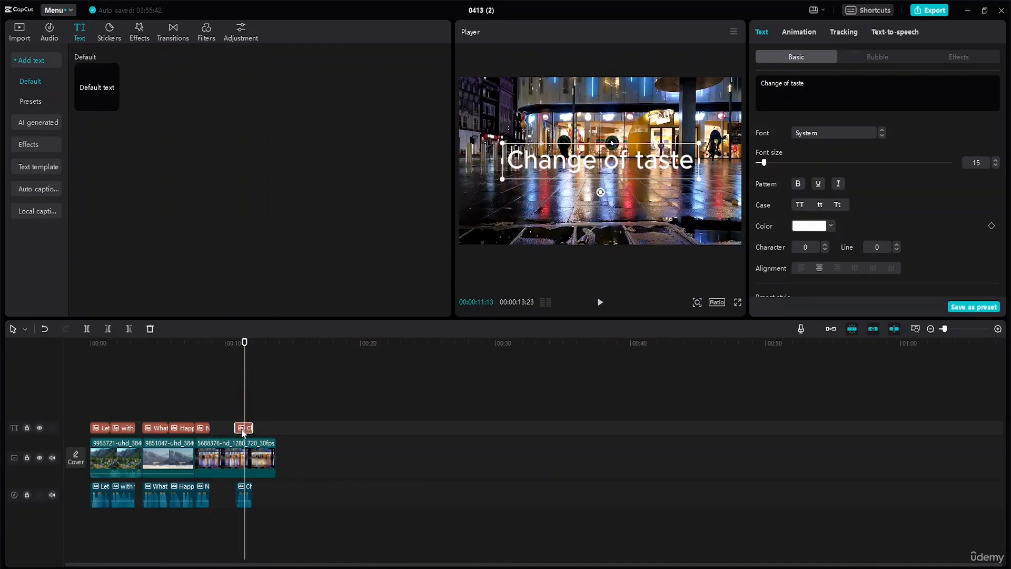
drag(242, 429, 219, 431)
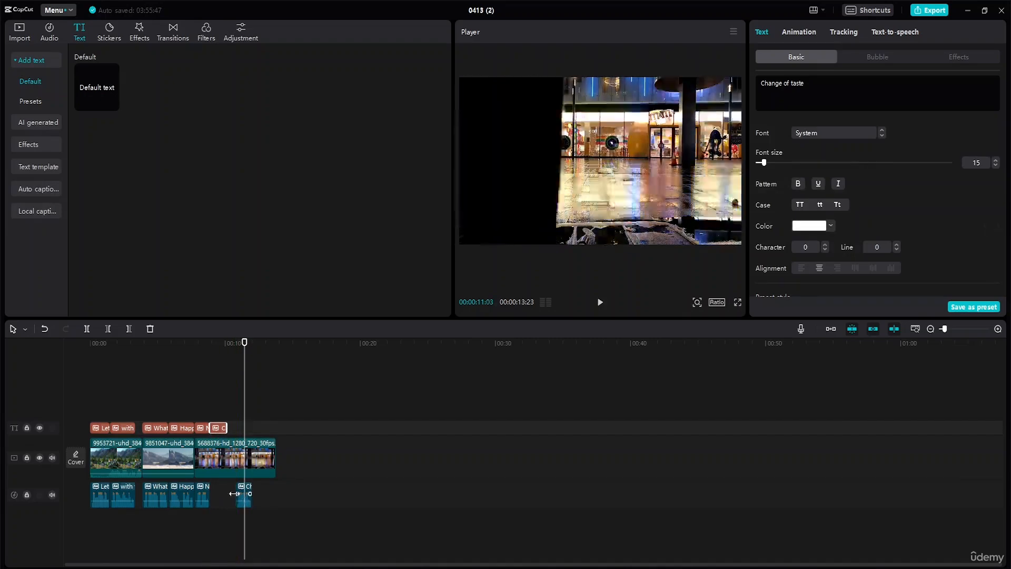
drag(244, 494, 225, 497)
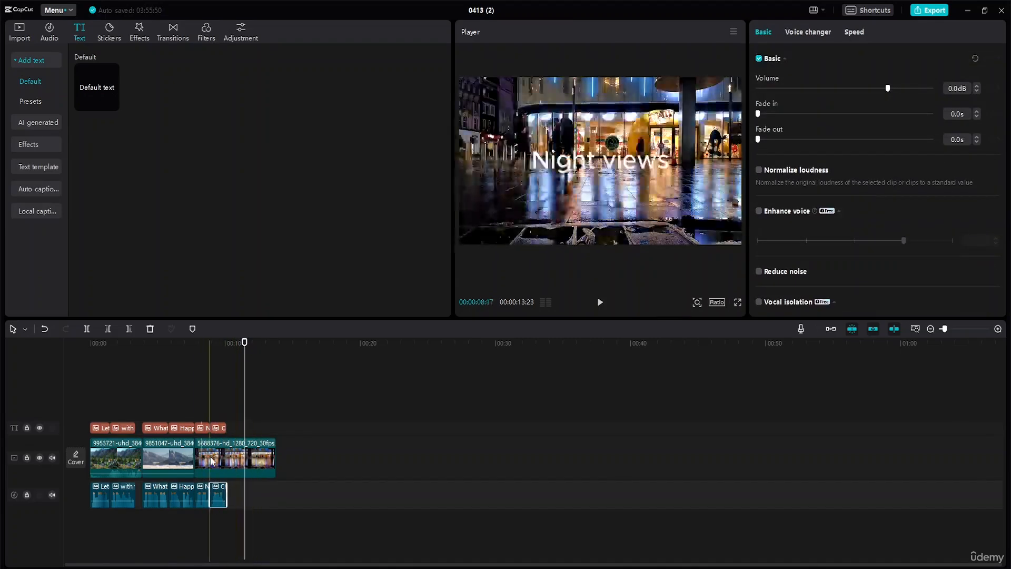
Cut off the night street clip at the end of the "Change of taste" title.
scroll(279, 492, up, 5)
click(570, 459)
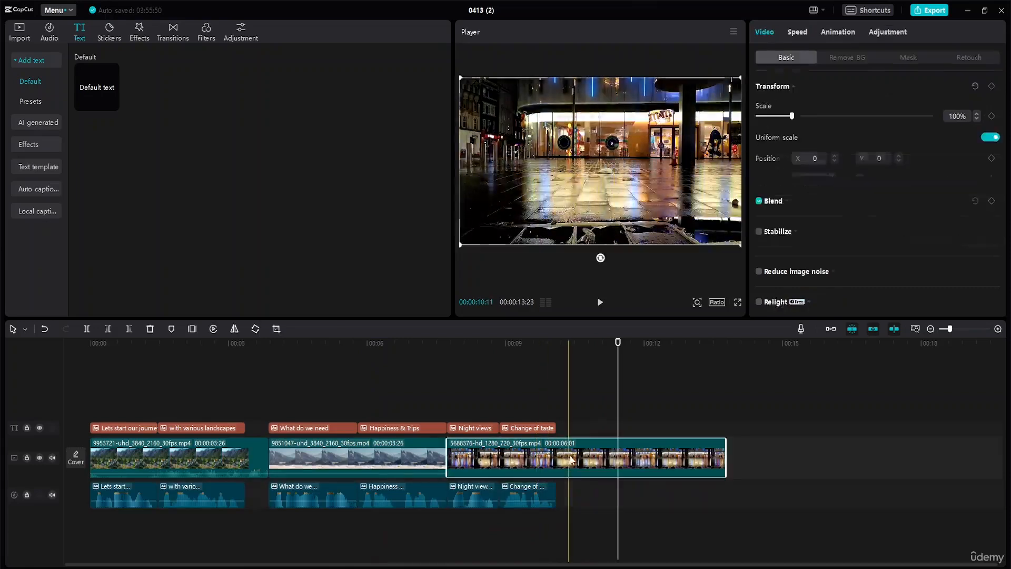
drag(616, 346, 556, 368)
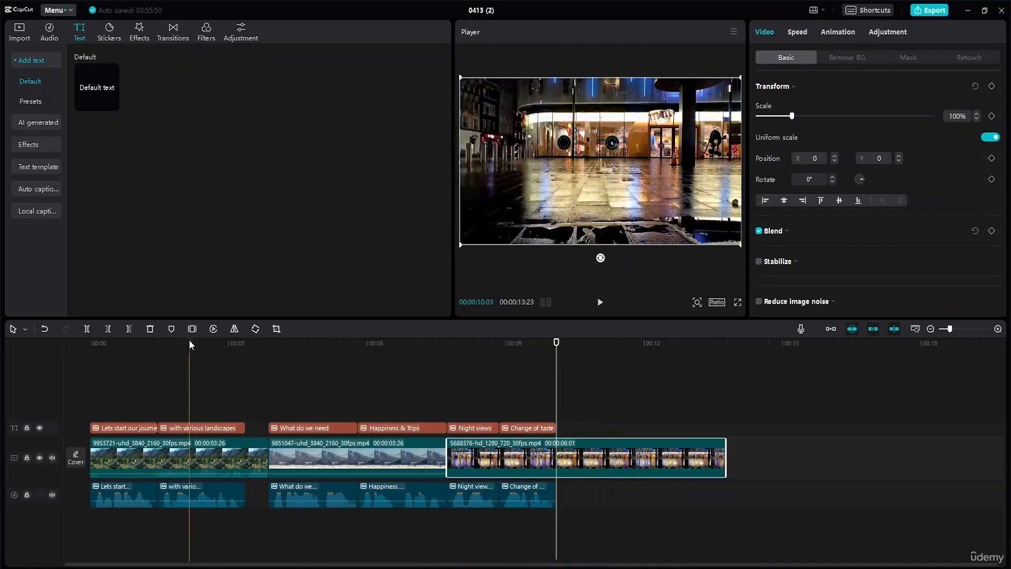
click(129, 329)
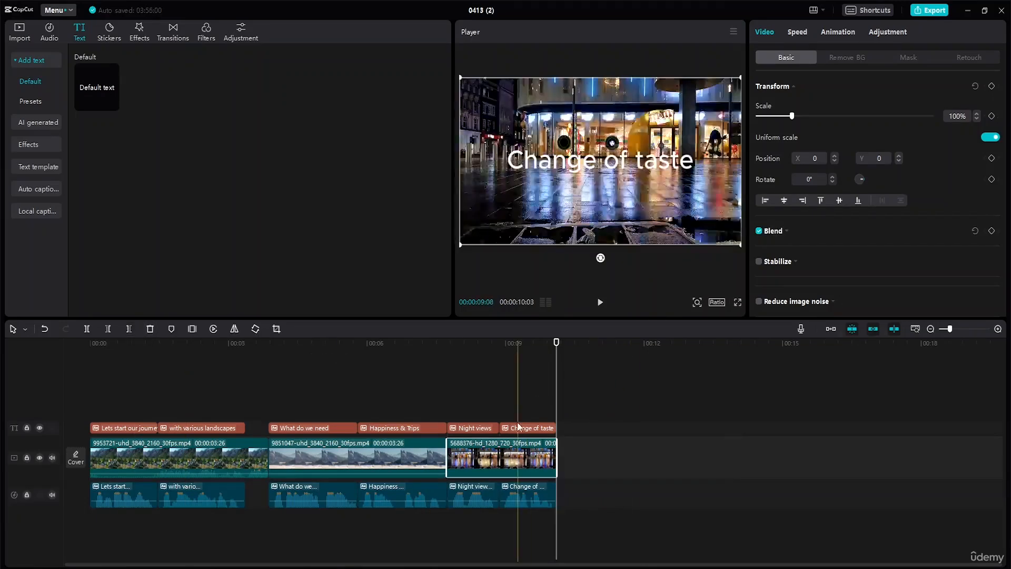
Shift the night street clip with its titles and speech about 5 frames forward and extend the snowy mountain clip to close the gap.
drag(481, 405, 517, 514)
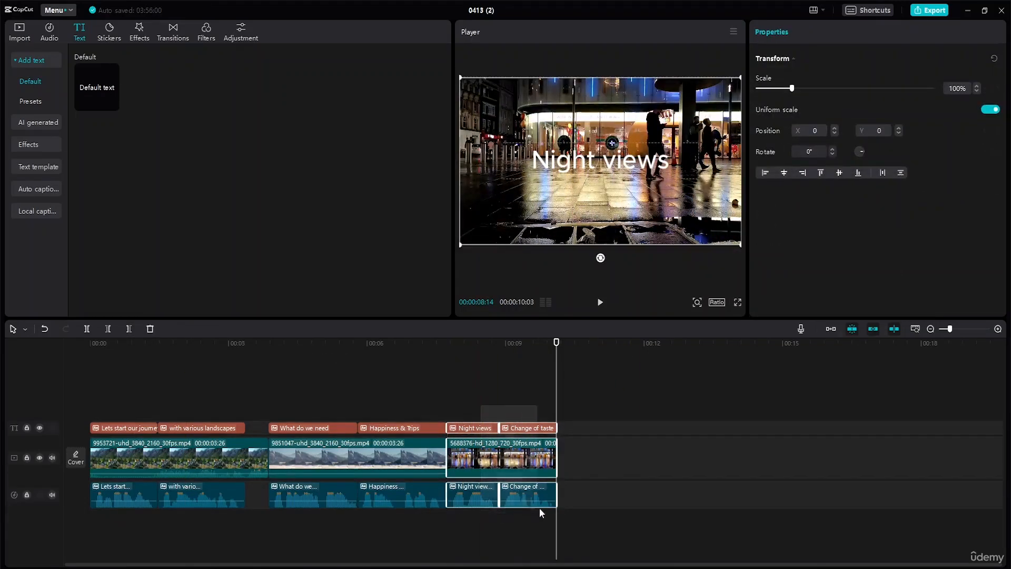
drag(494, 454, 455, 453)
click(424, 454)
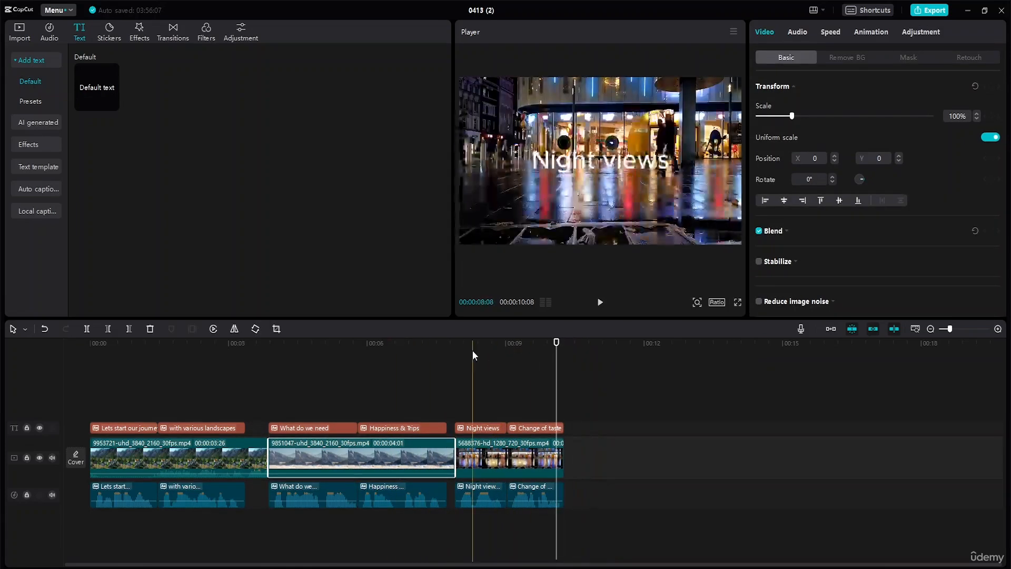
Place the clip of the seated man behind the night street clip and cut about 9 s off its start, closing the gap.
click(20, 32)
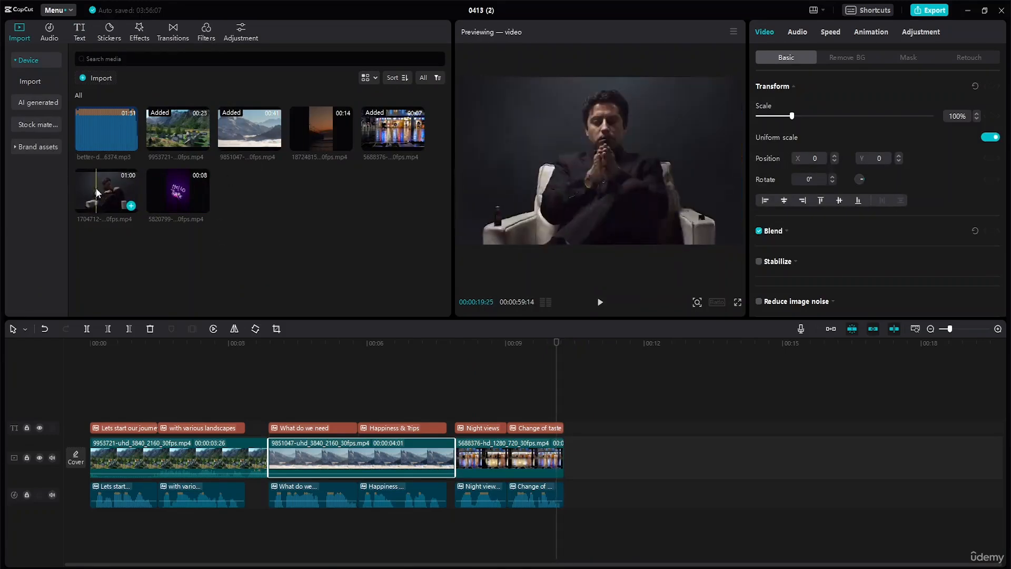
drag(106, 192, 565, 456)
drag(556, 345, 976, 383)
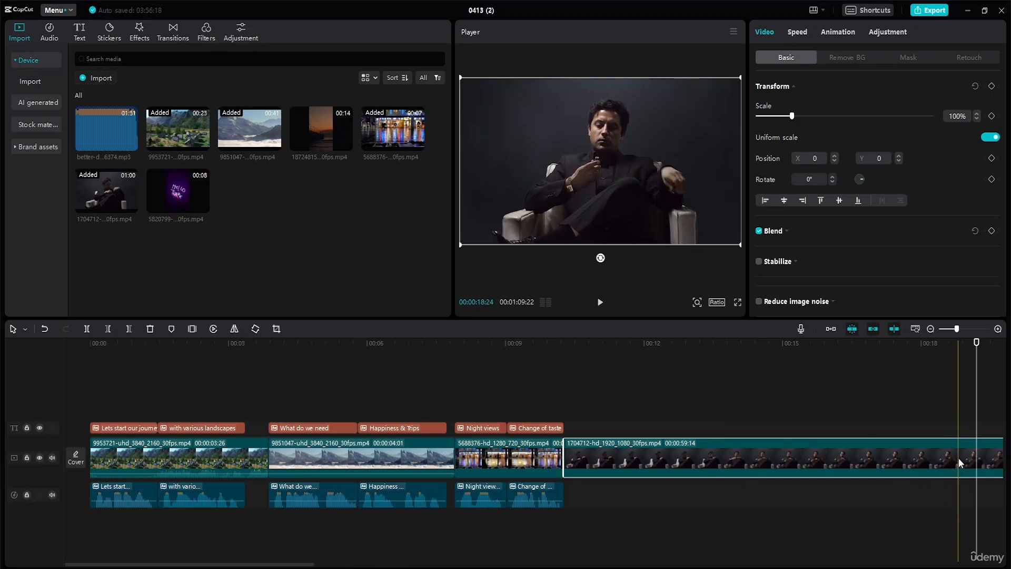
click(108, 328)
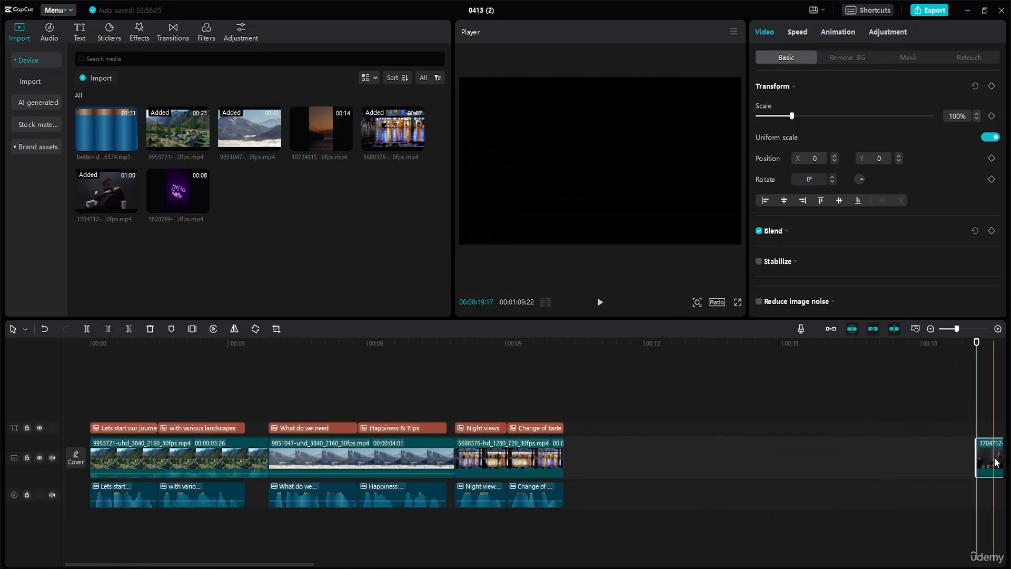
drag(581, 452, 577, 453)
Trim the end of the seated man clip to a length of 00:00:03:17 and shift it about 3 frames forward, leaving a gap.
drag(973, 348, 730, 371)
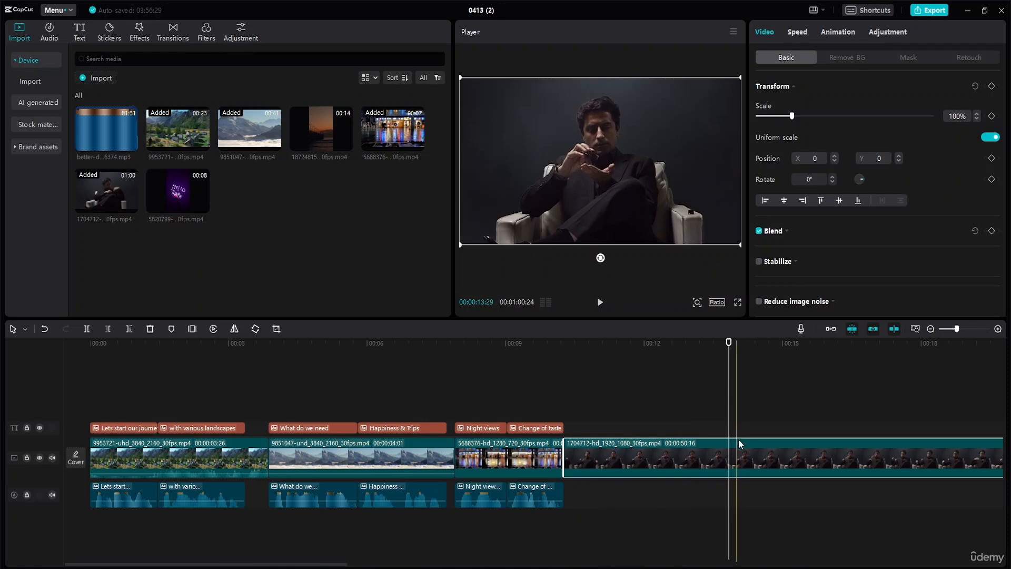
click(129, 328)
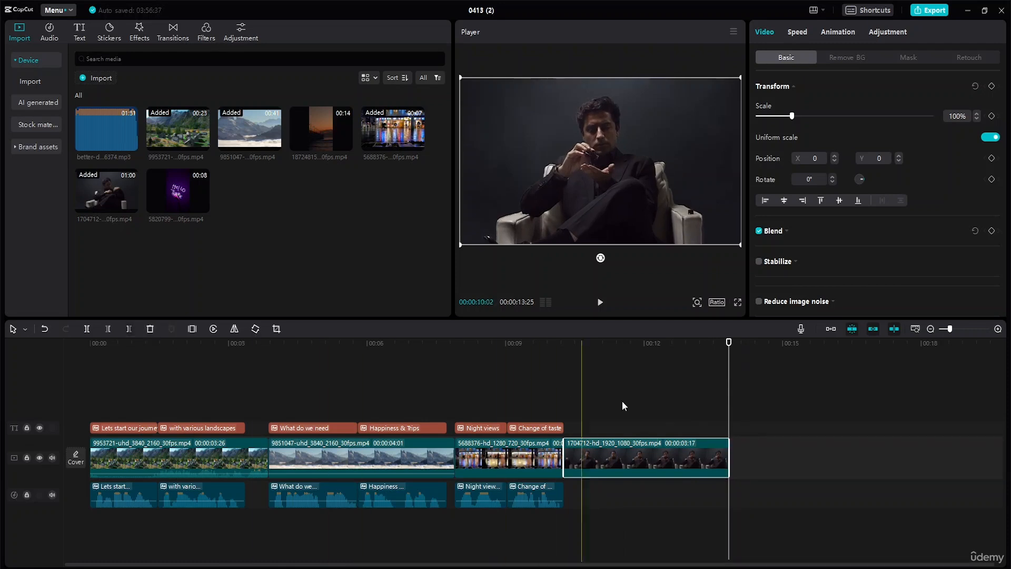
drag(727, 372, 569, 371)
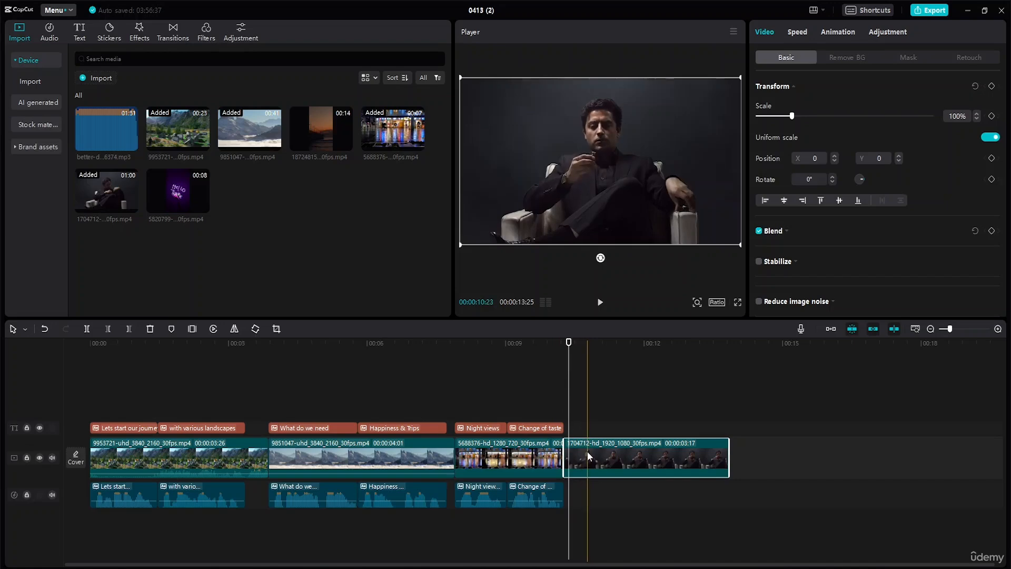
drag(591, 455, 595, 456)
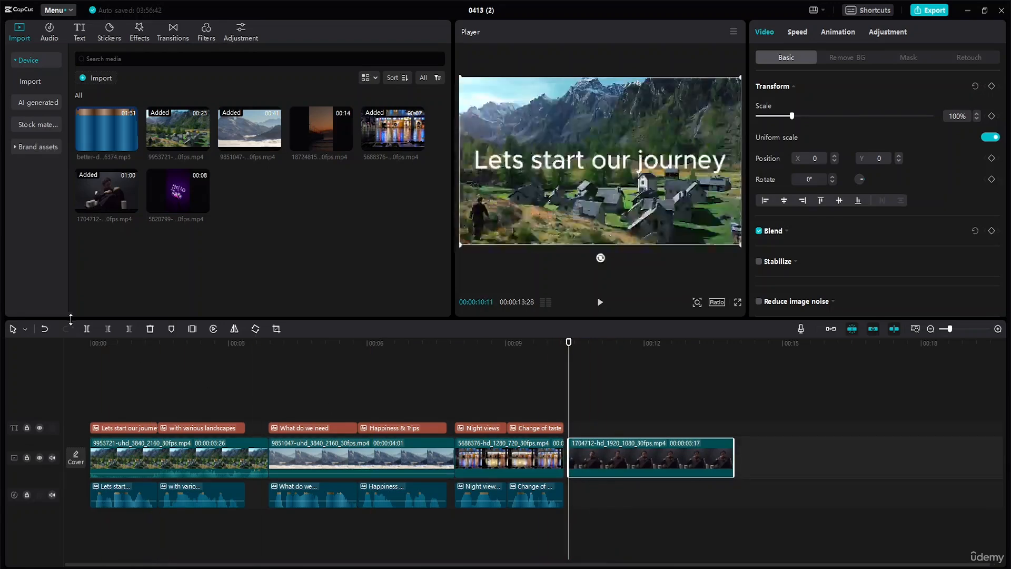
Add one default text at the start of the seated man clip and a second one behind it on the text track.
click(80, 32)
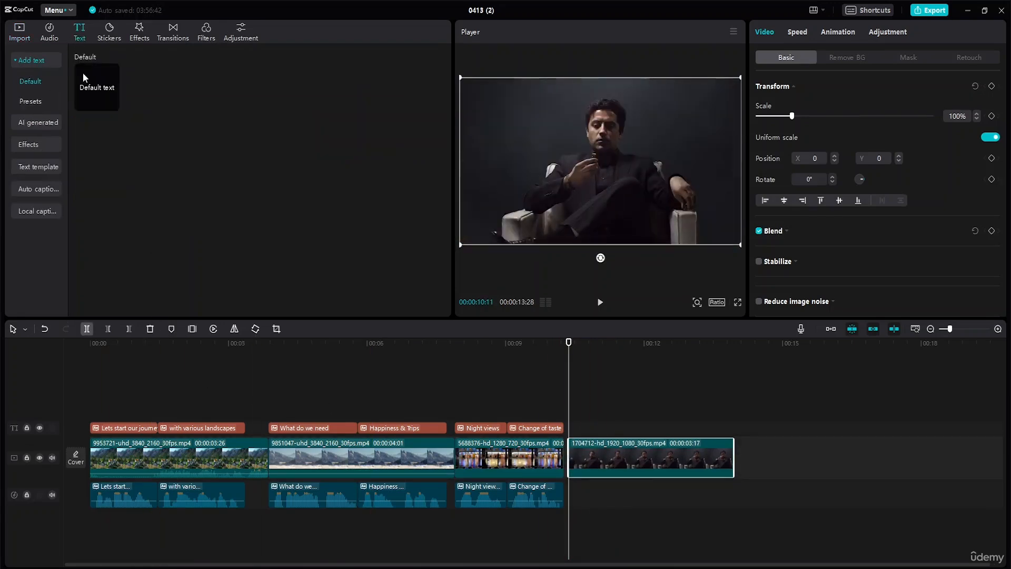
click(113, 104)
drag(113, 106, 793, 426)
Change the first default text over the seated man clip to "Start living now".
click(658, 427)
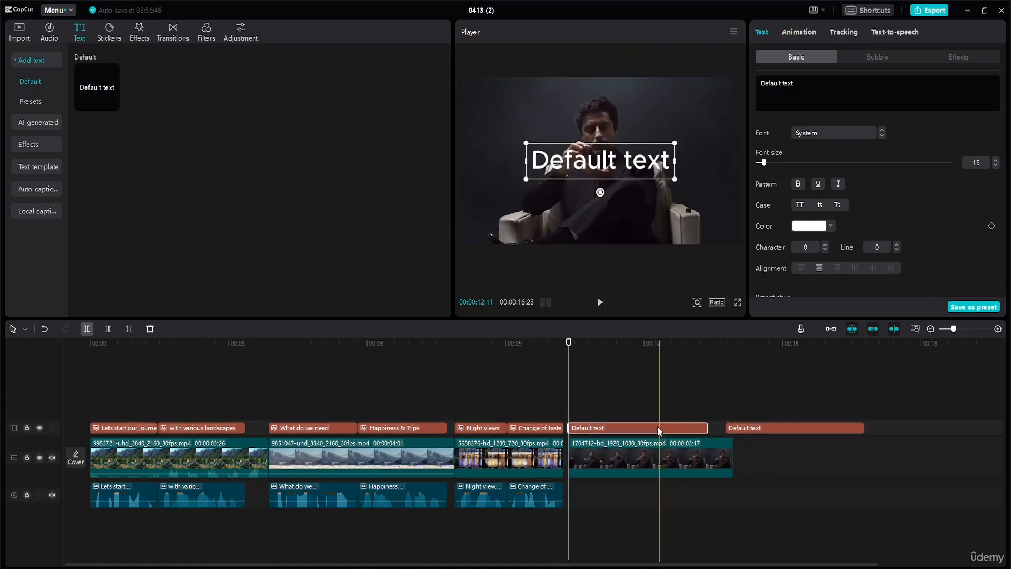
double_click(635, 159)
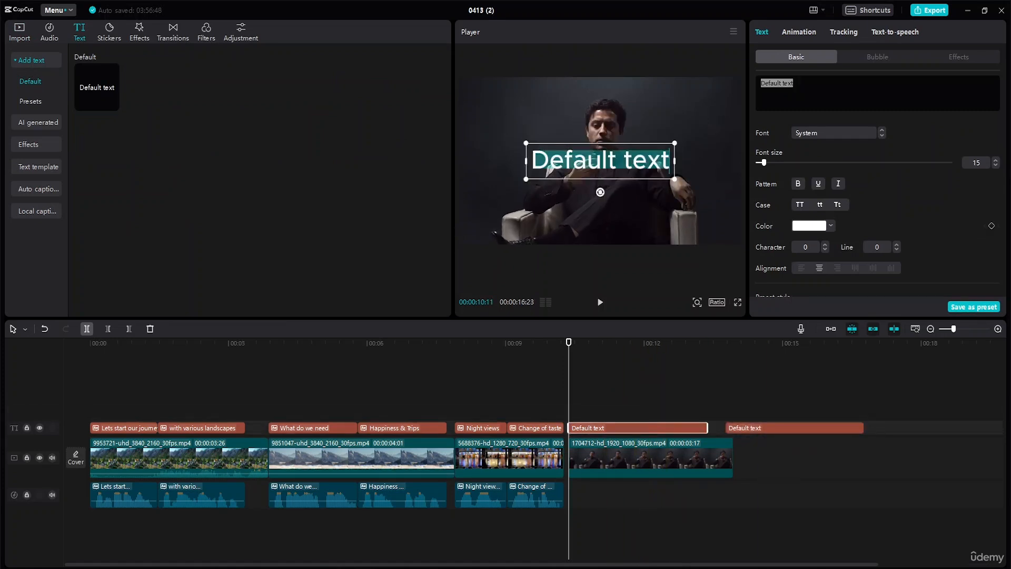
text(Start)
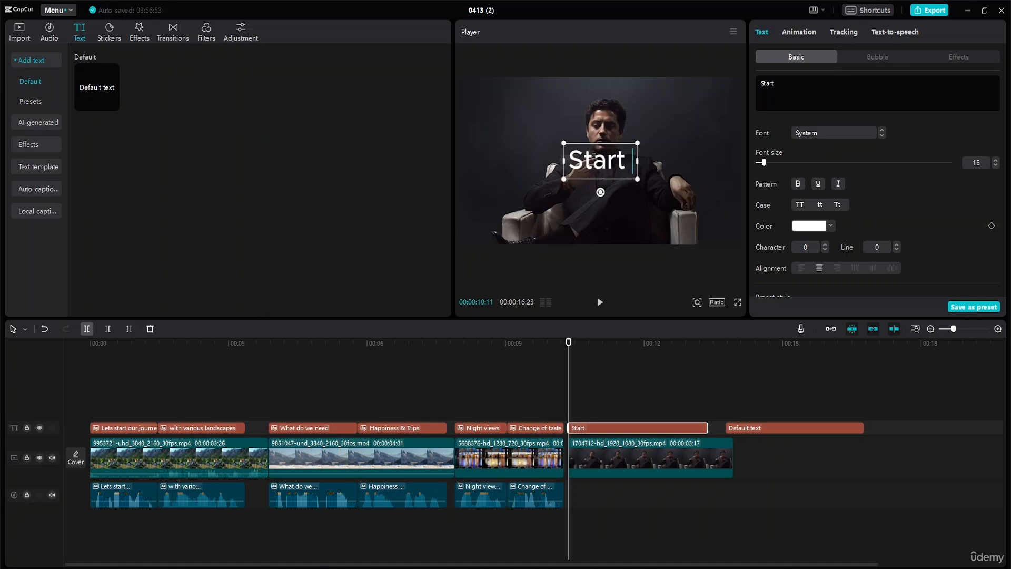
text( Iiving n)
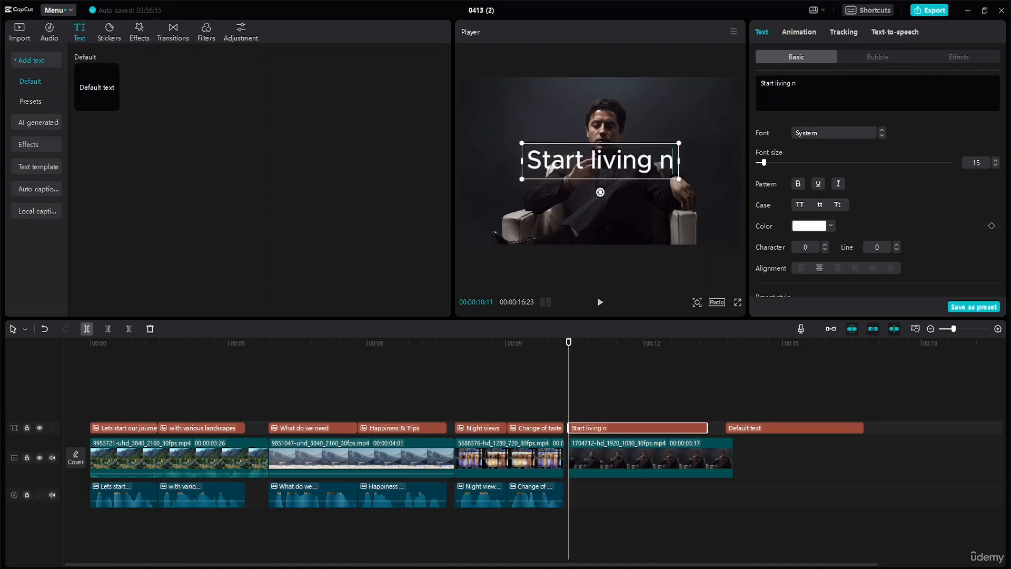
text(ow)
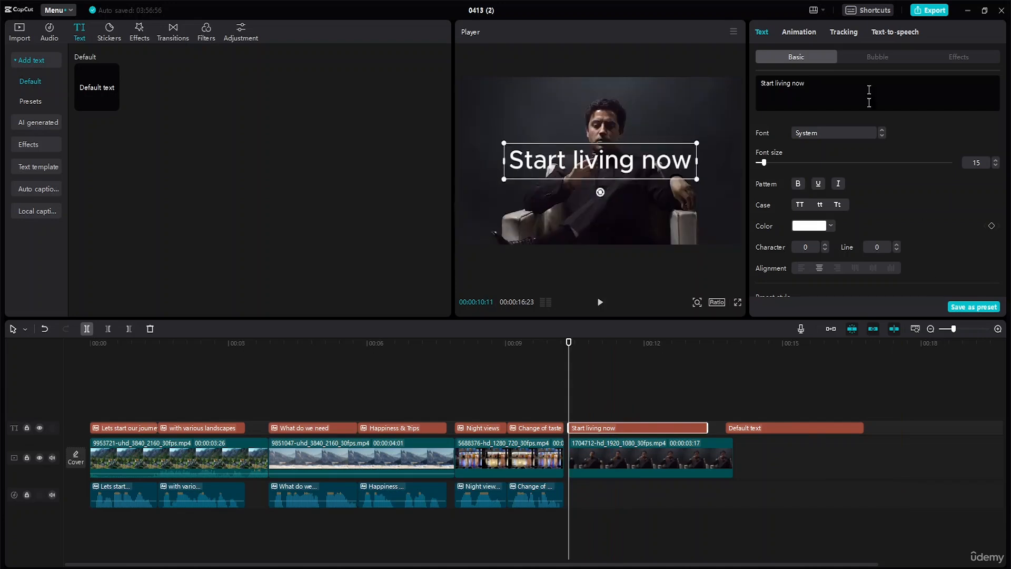
Narrate the "Start living now" title with the Steady Male voice and trim the title to the speech length.
click(910, 35)
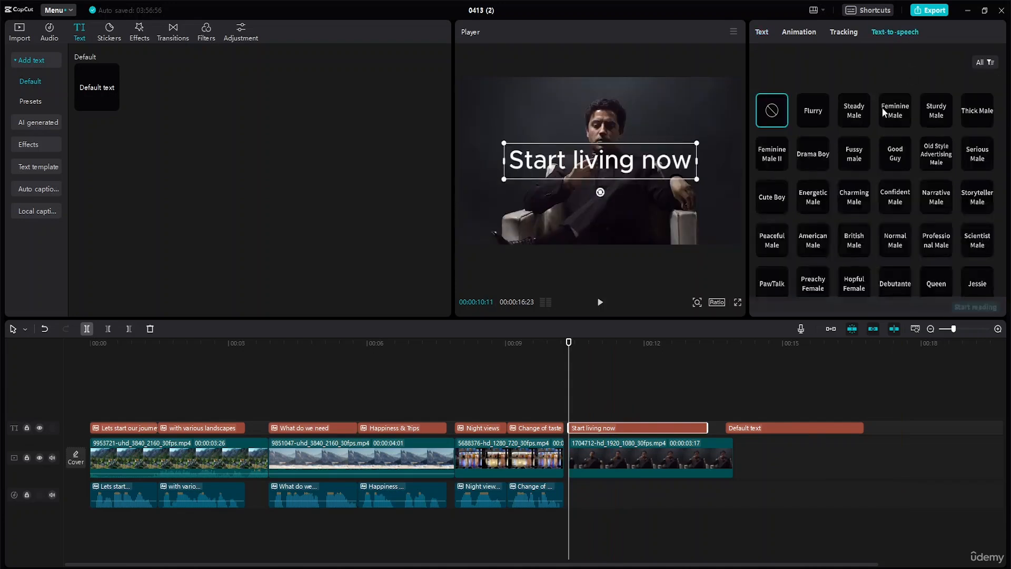
click(853, 112)
click(974, 307)
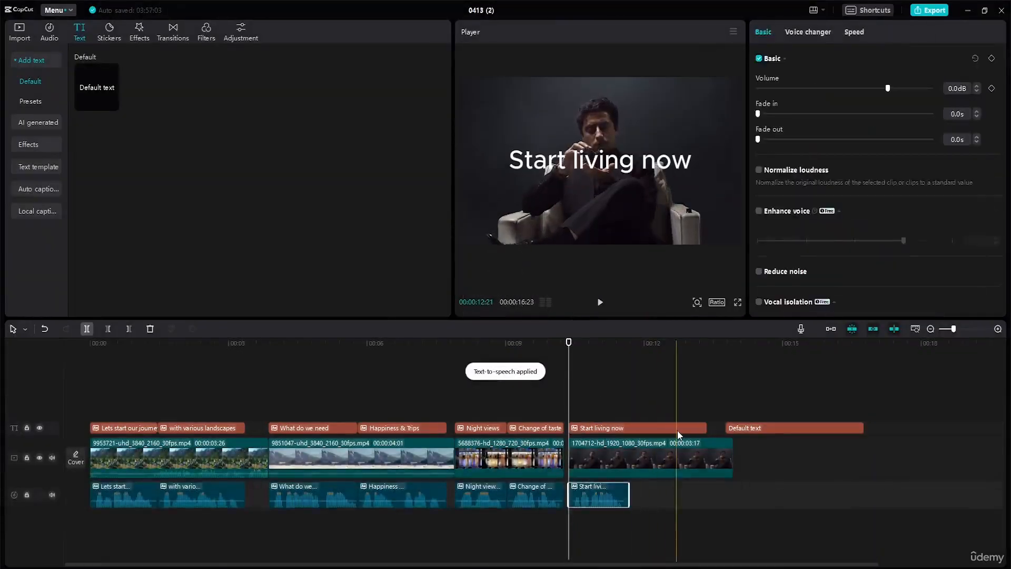
click(678, 434)
drag(706, 428, 629, 428)
Move the remaining default text close behind "Start living now" and change it to "Invest on GTG".
drag(790, 426, 708, 430)
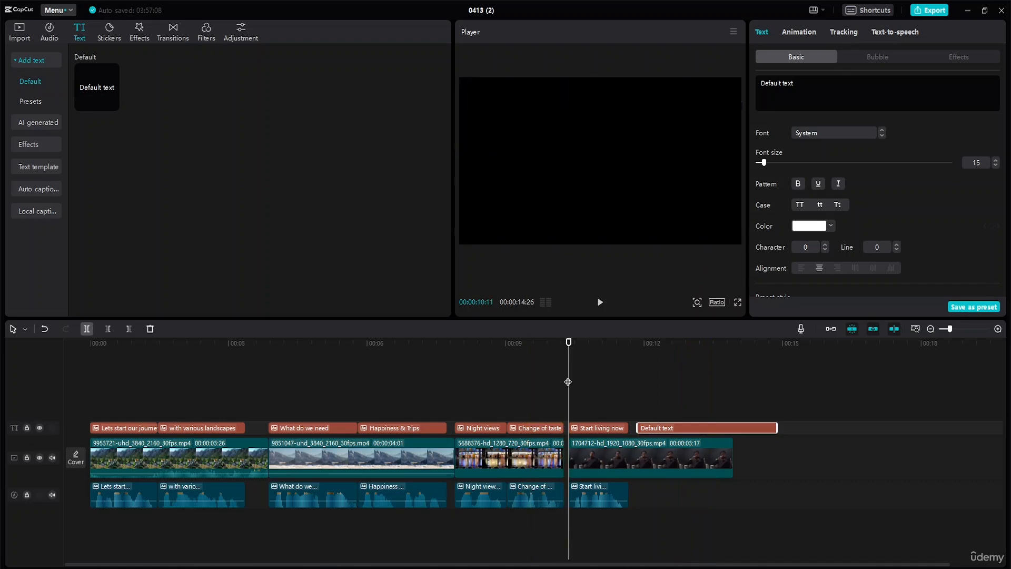
click(666, 345)
double_click(621, 153)
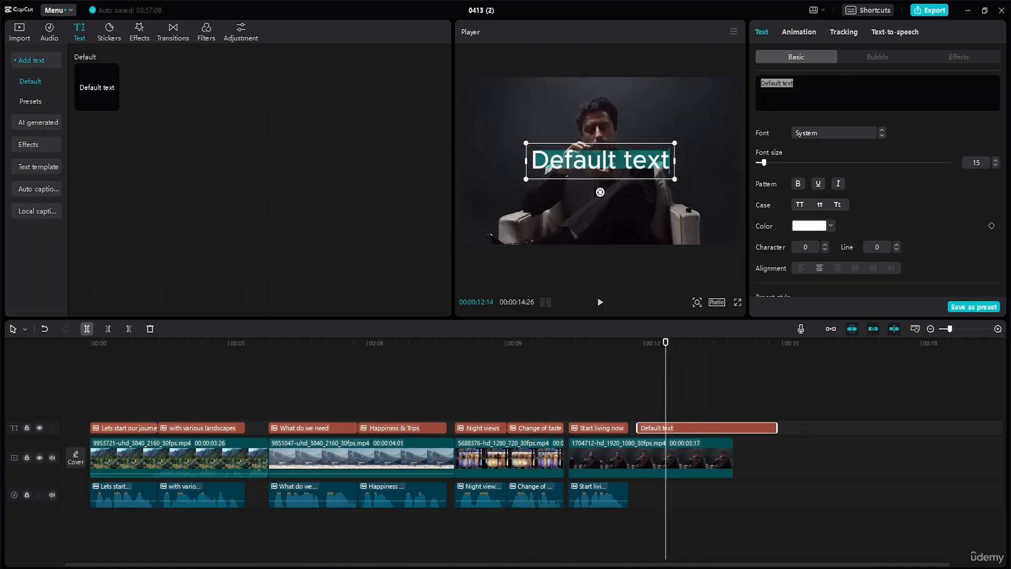
text(In)
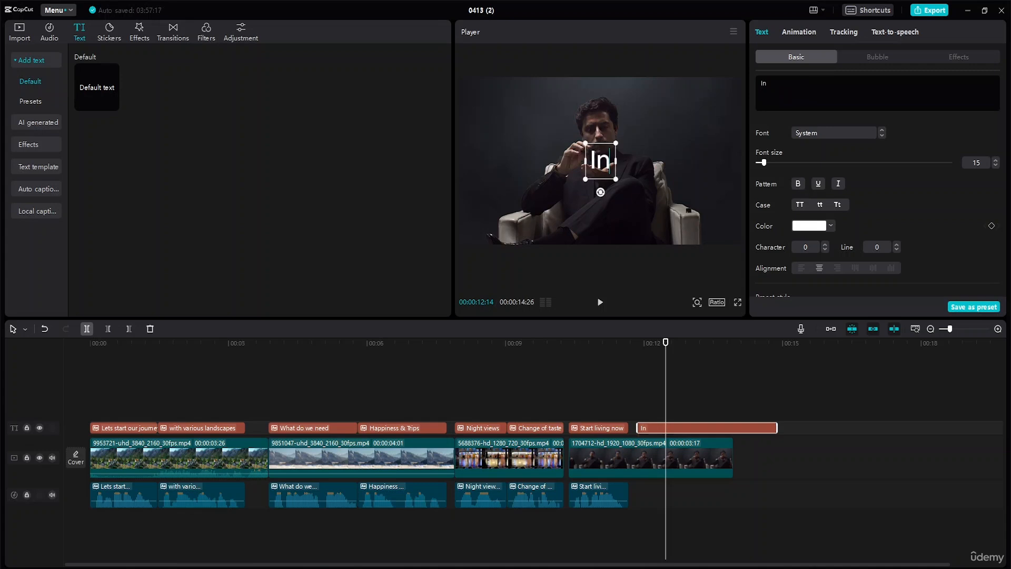
text(vest on)
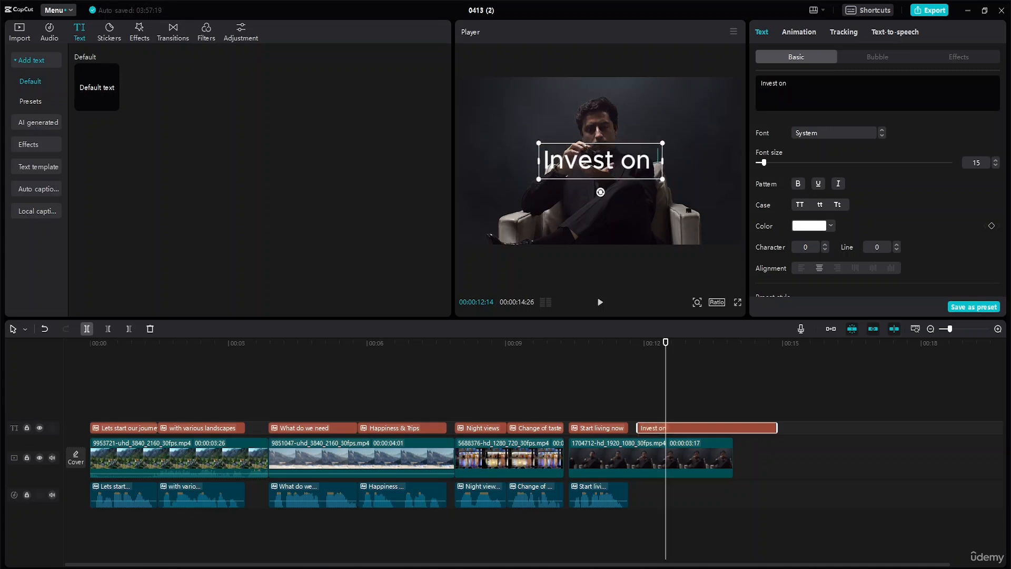
text( GTG)
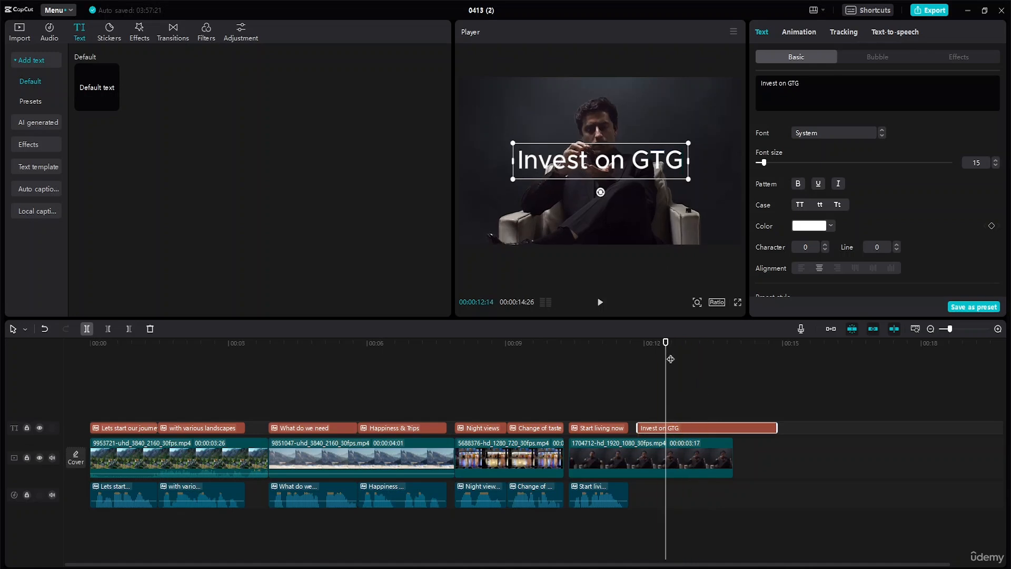
Narrate the "Invest on GTG" title with the Steady Male voice and trim the title to the speech length.
click(889, 35)
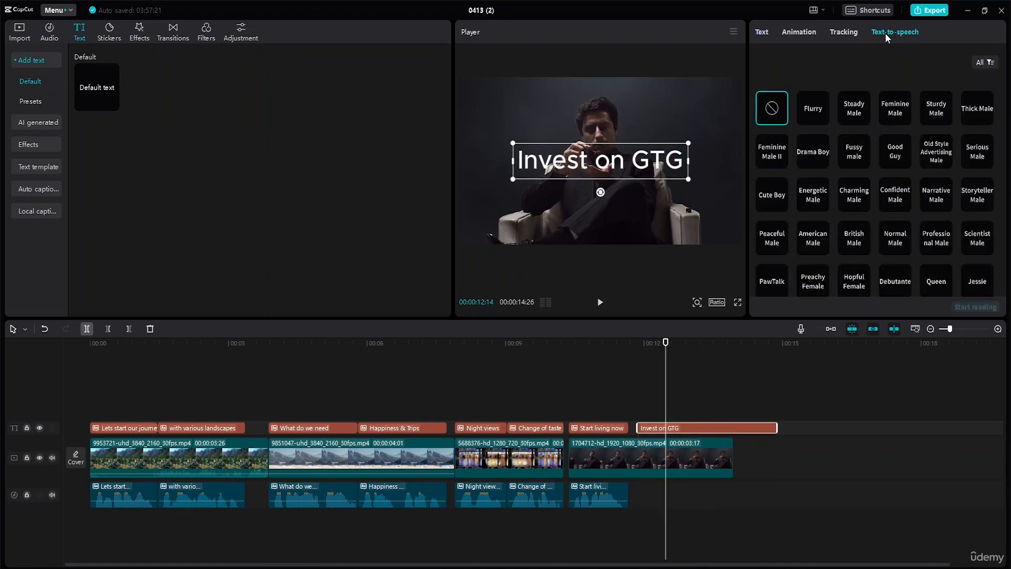
click(850, 106)
click(977, 307)
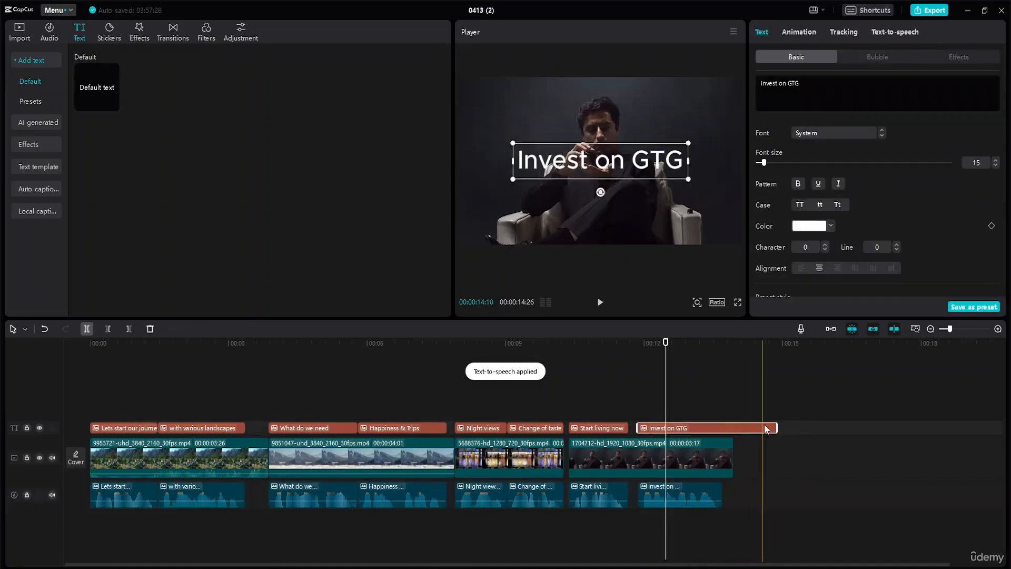
drag(776, 428, 723, 428)
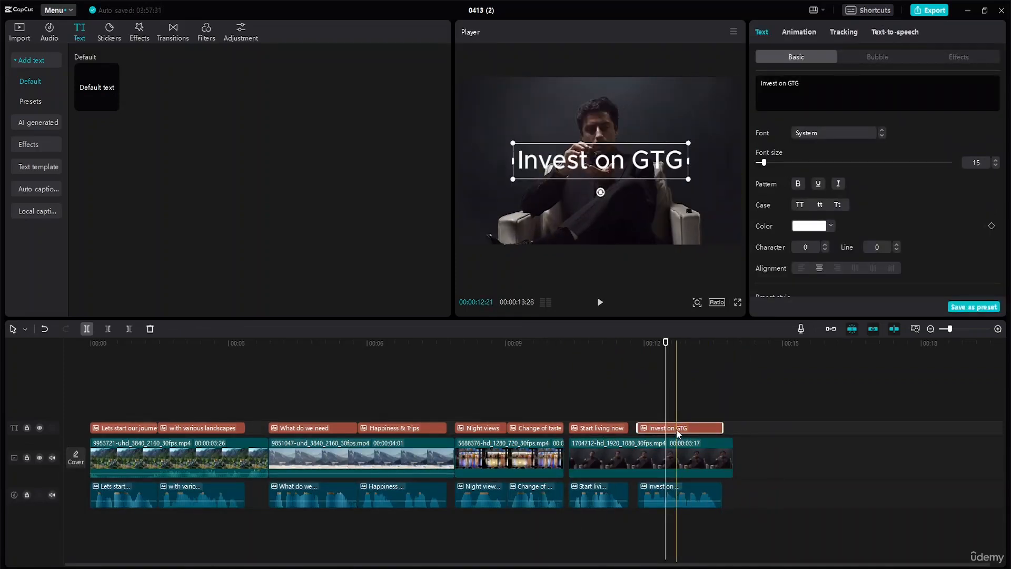
Apply a Fade In animation lasting 0.9 s to the seated man clip and preview it.
click(561, 457)
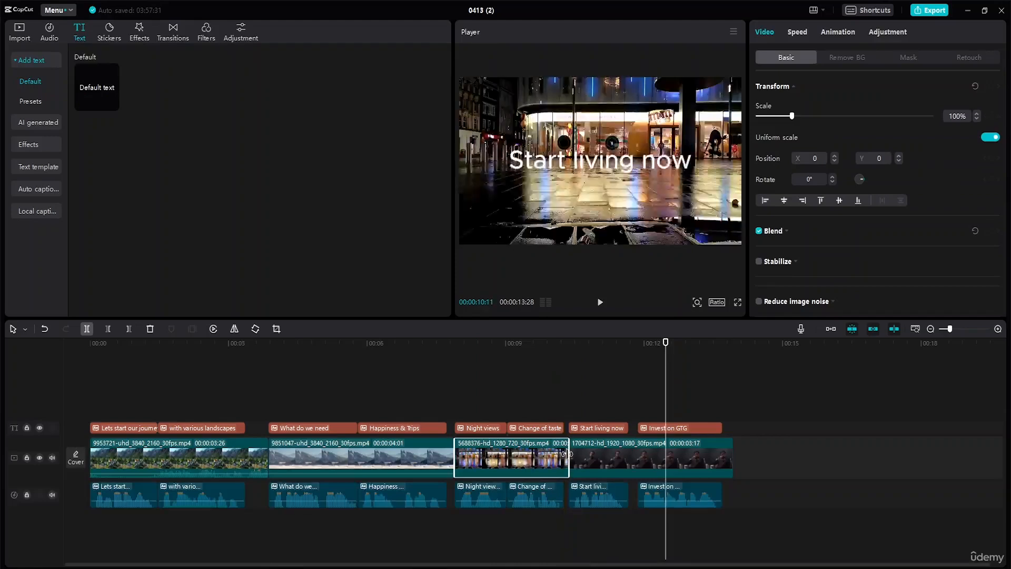
click(606, 457)
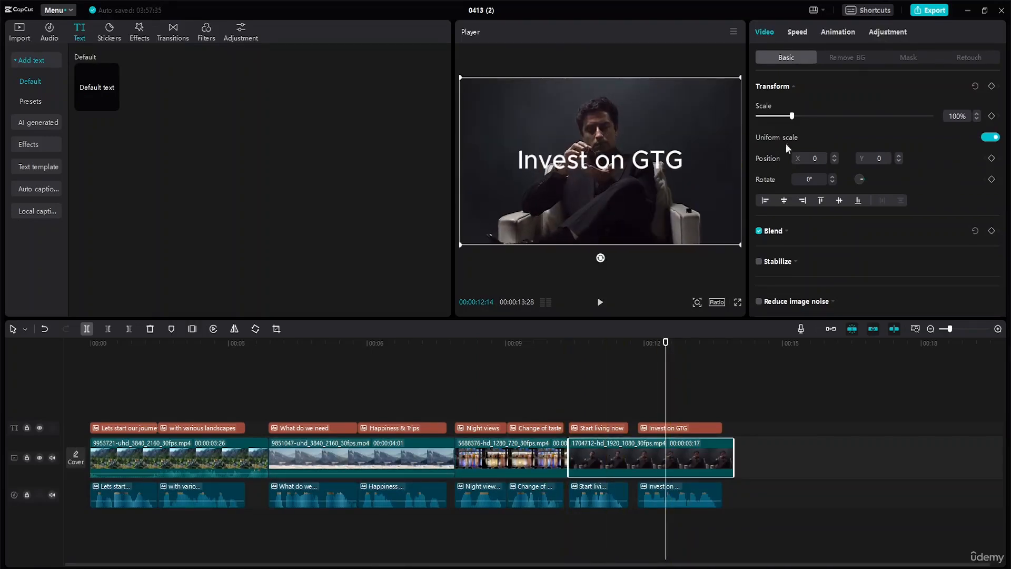
click(828, 33)
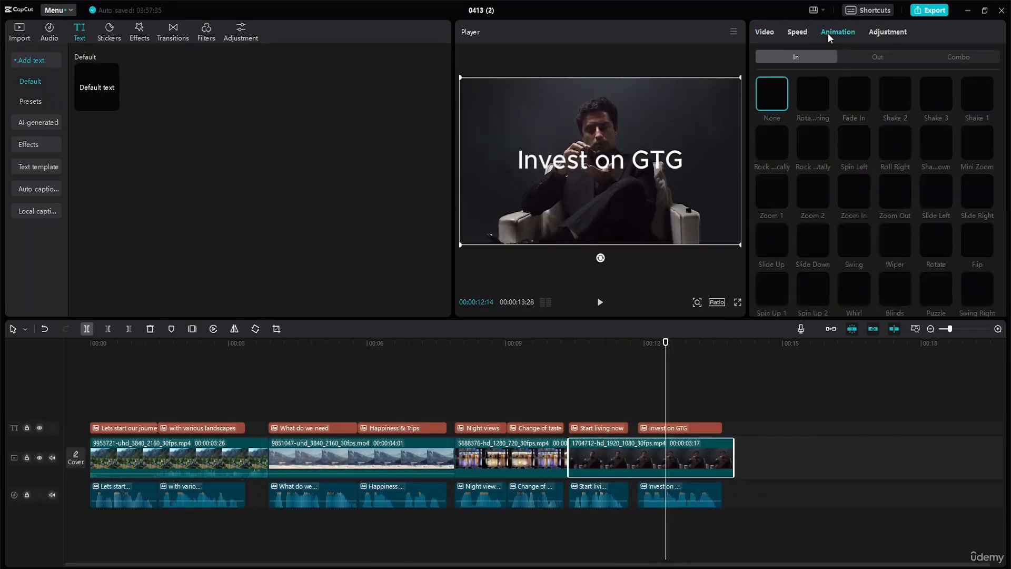
click(860, 100)
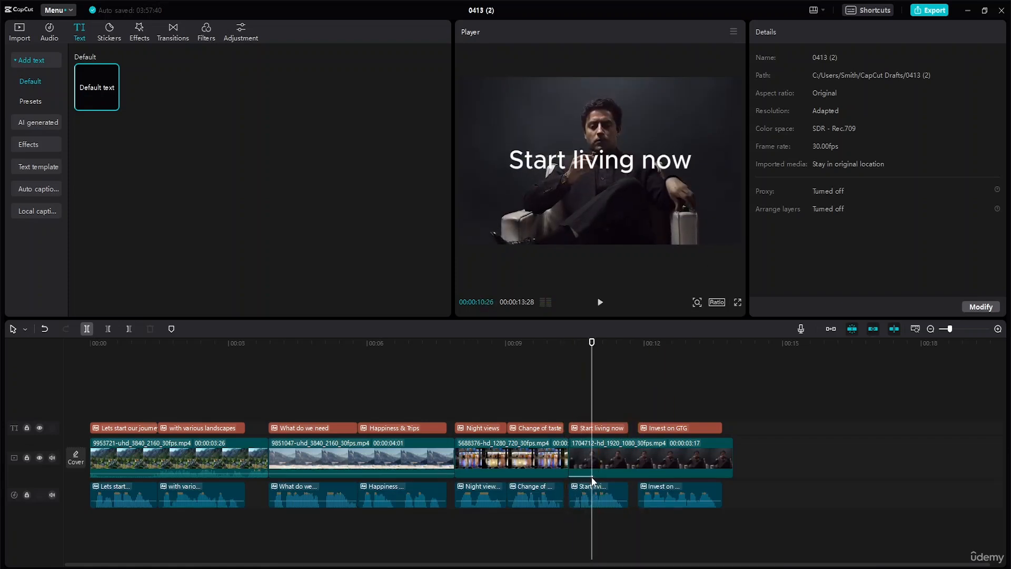
click(638, 454)
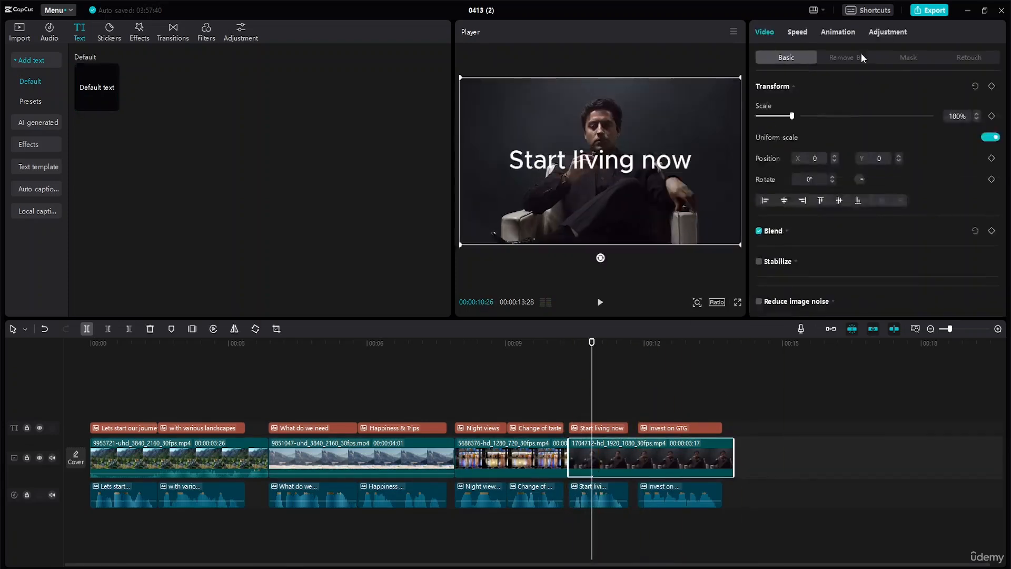
click(836, 34)
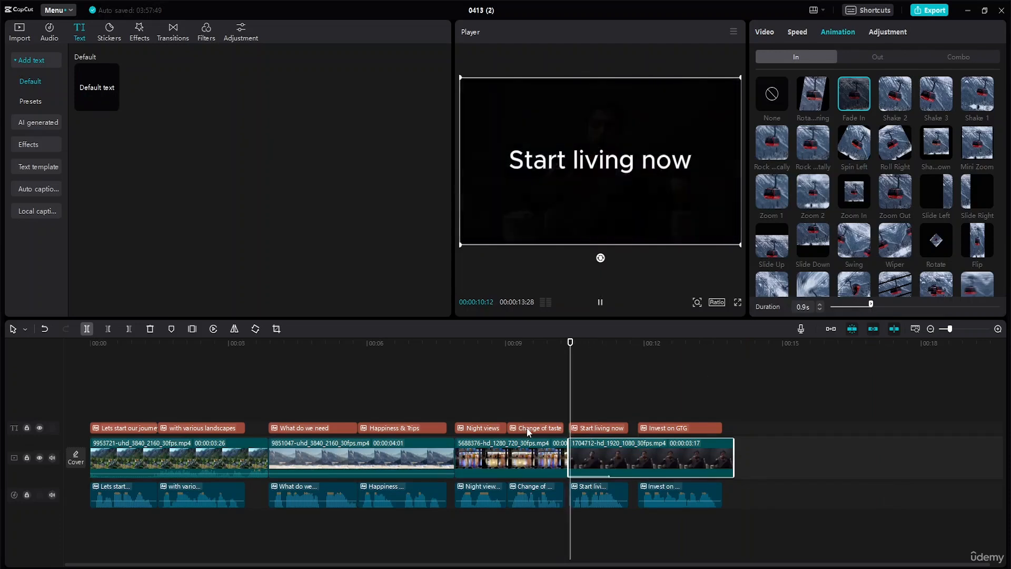
click(600, 302)
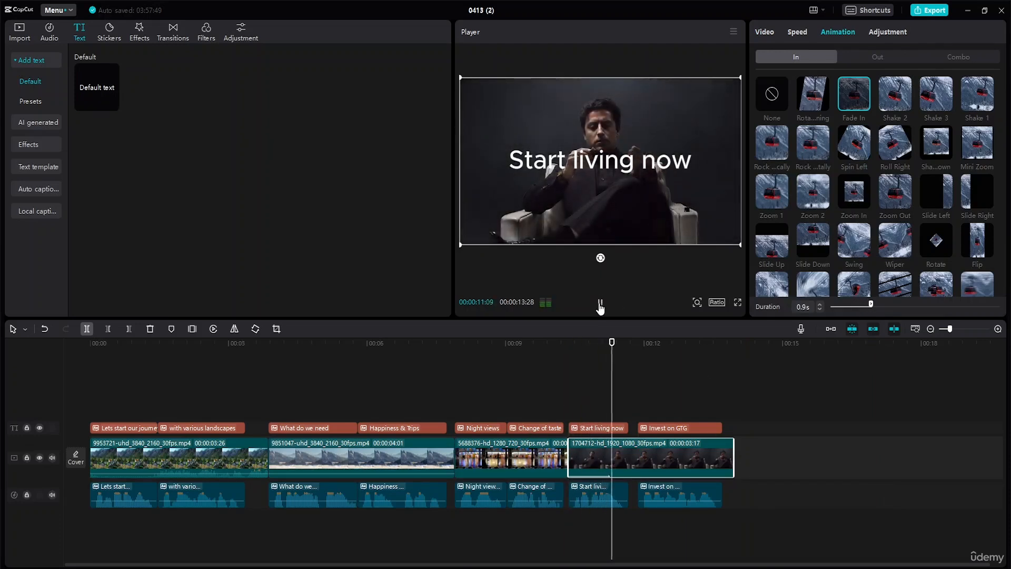
Apply Fade In and Fade Out animations of 0.5 s each to the night street clip.
click(507, 345)
click(491, 351)
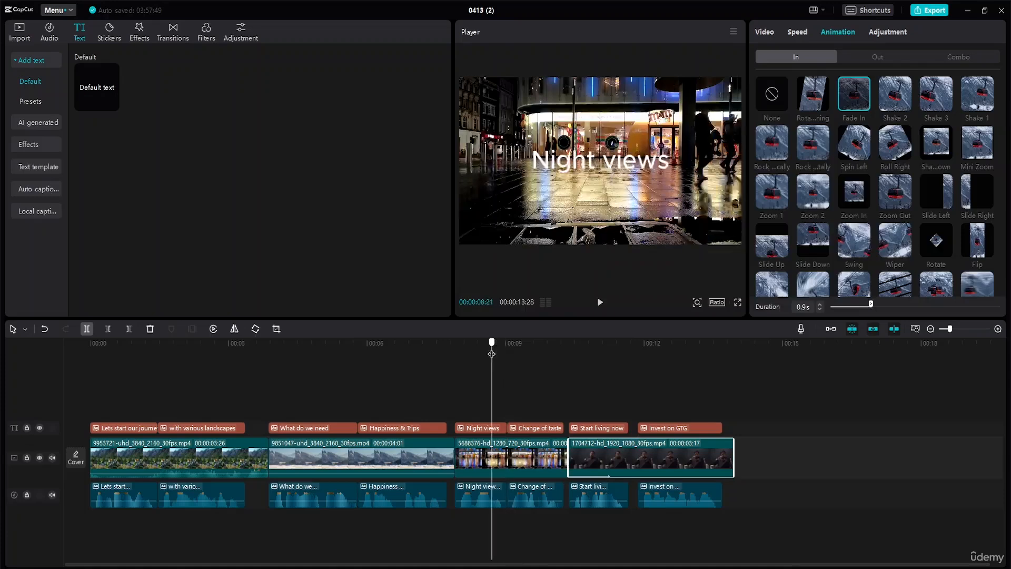
click(524, 457)
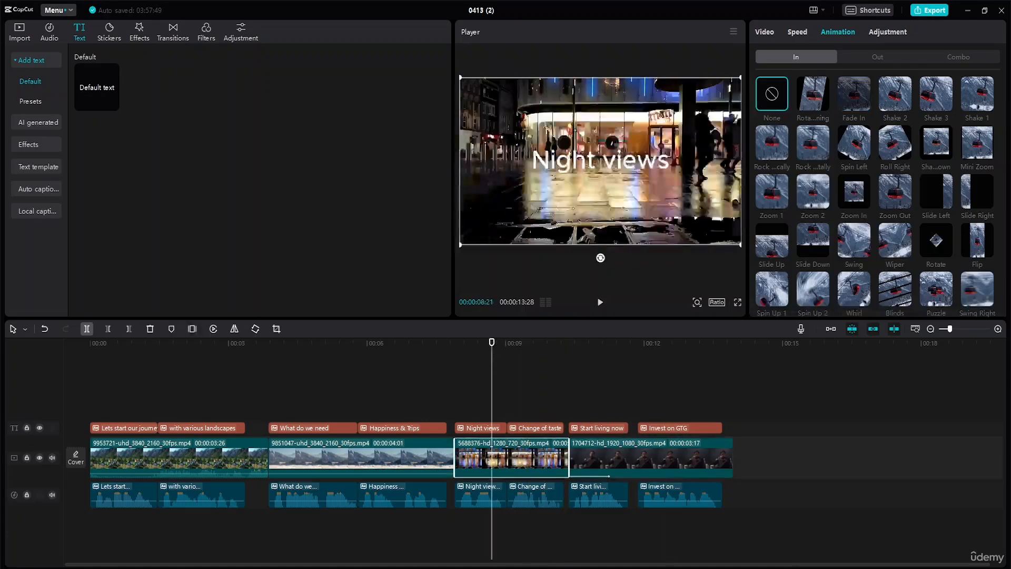
click(854, 94)
click(877, 56)
click(853, 94)
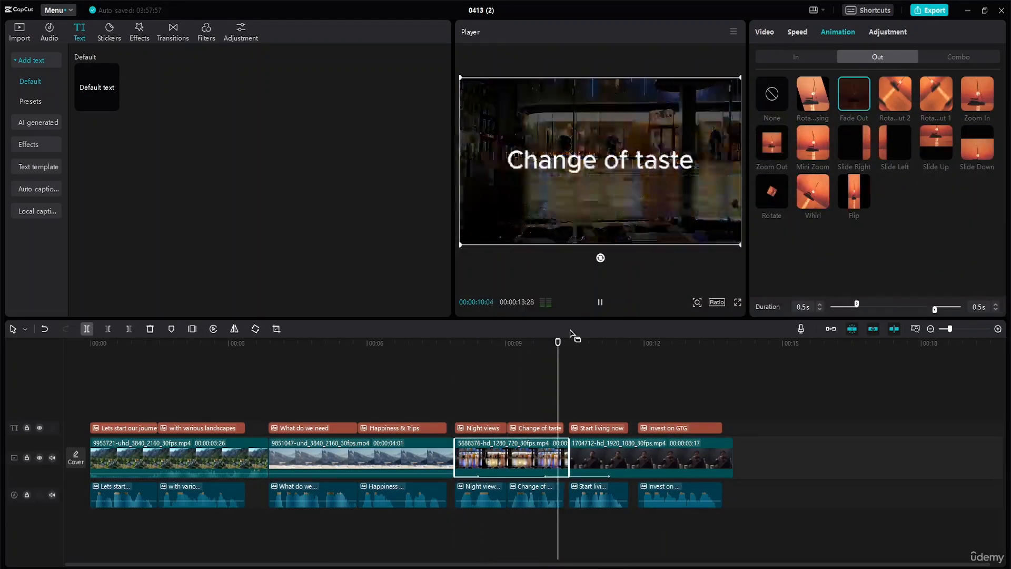
Apply Fade Out and Fade In animations of 0.5 s each to the snowy mountain clip.
click(365, 352)
click(402, 459)
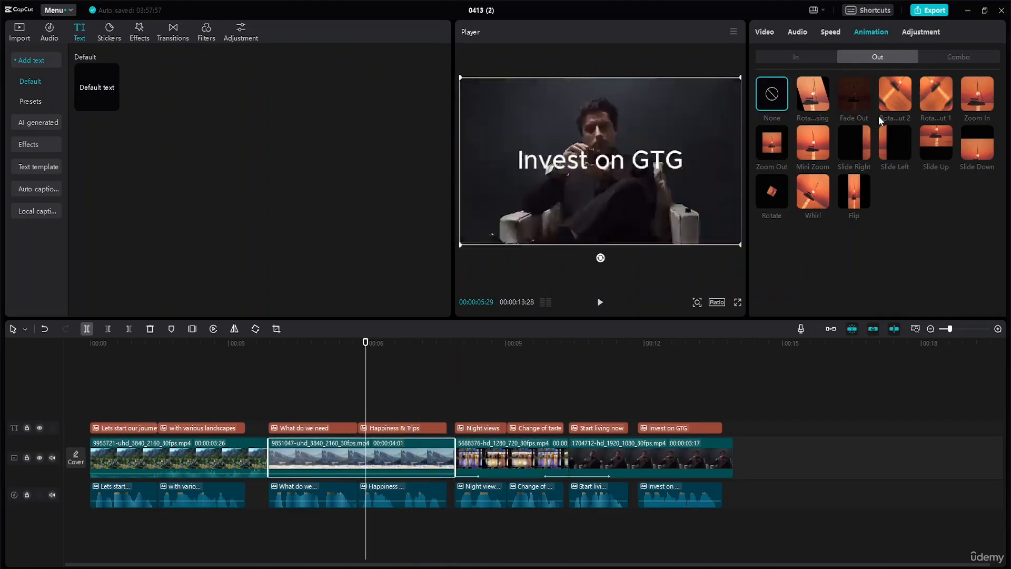
key(space)
click(850, 88)
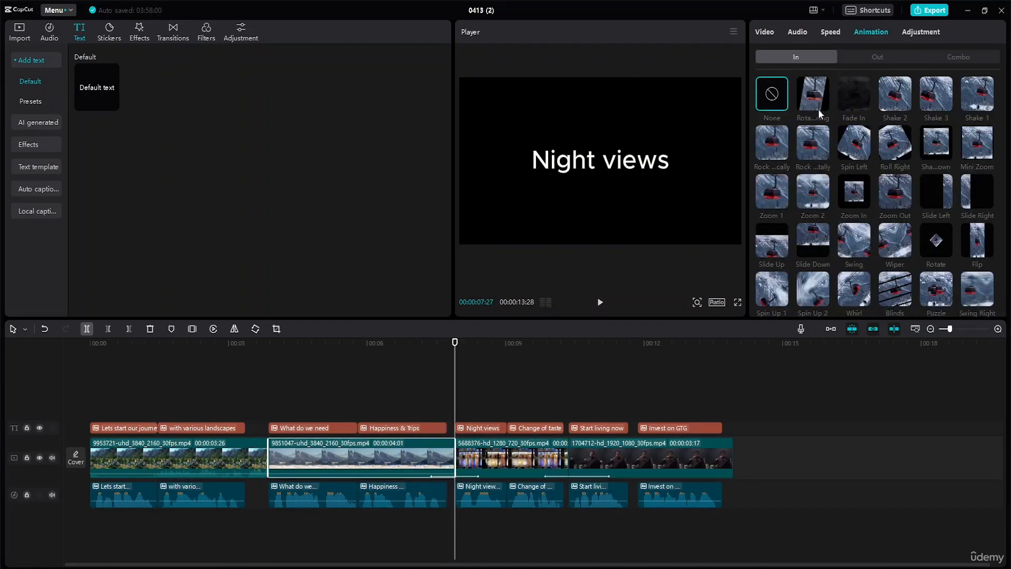
Apply Fade In and Fade Out animations of 0.5 s each to the village clip and preview the opening.
drag(289, 344, 184, 342)
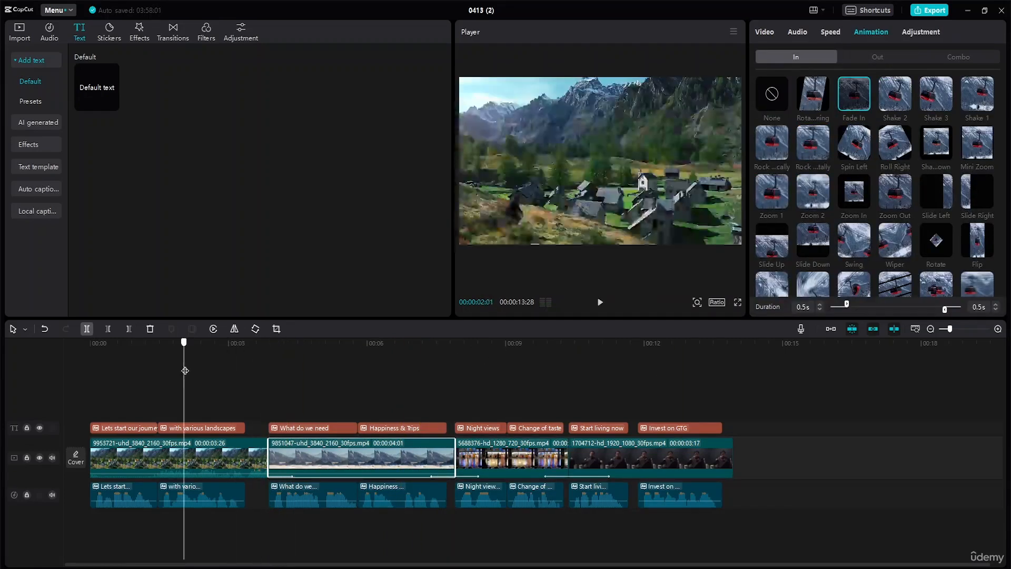
click(211, 452)
click(850, 98)
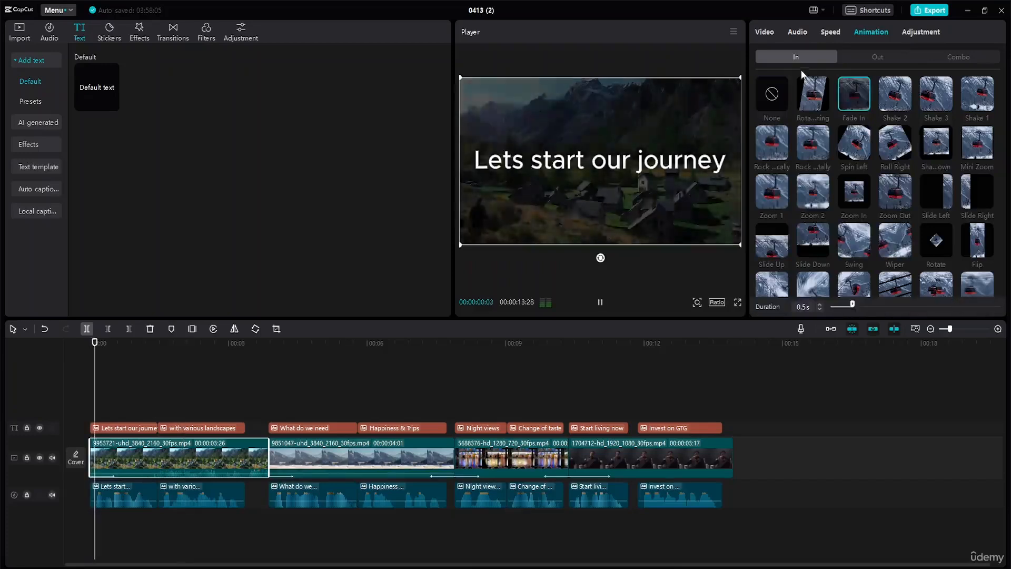
click(862, 59)
click(849, 96)
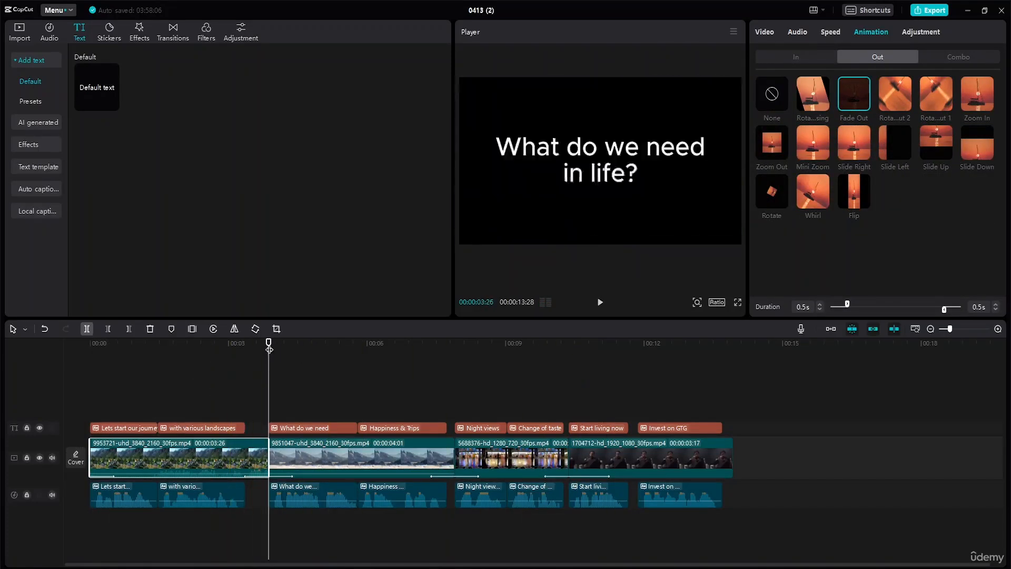
drag(268, 345, 48, 350)
key(space)
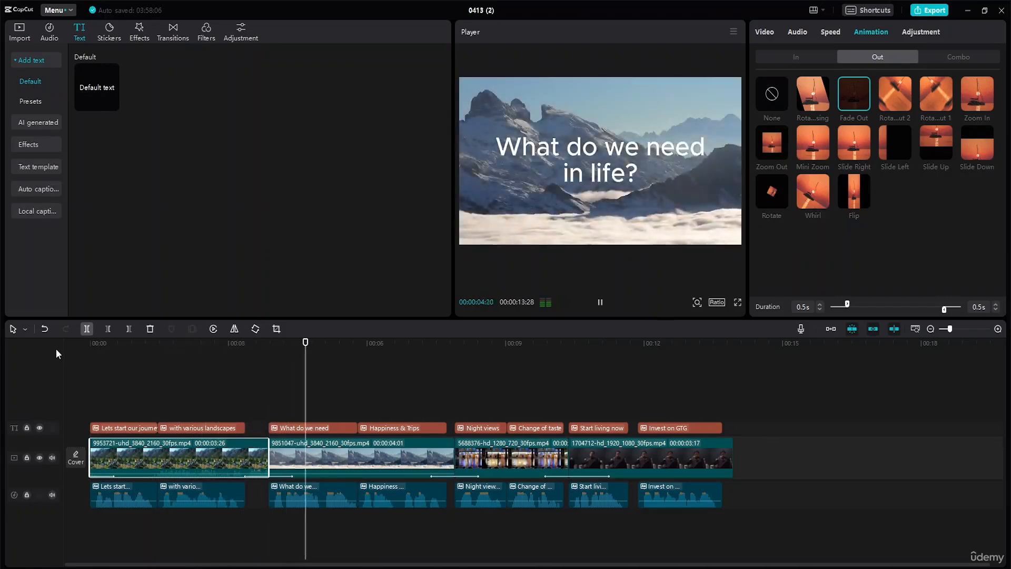
key(space)
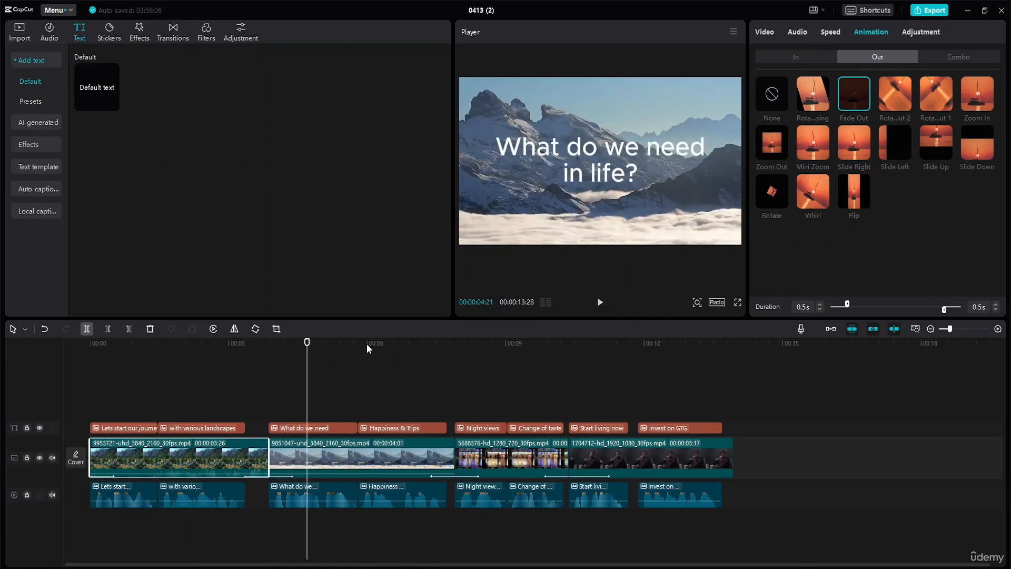
drag(307, 342, 223, 371)
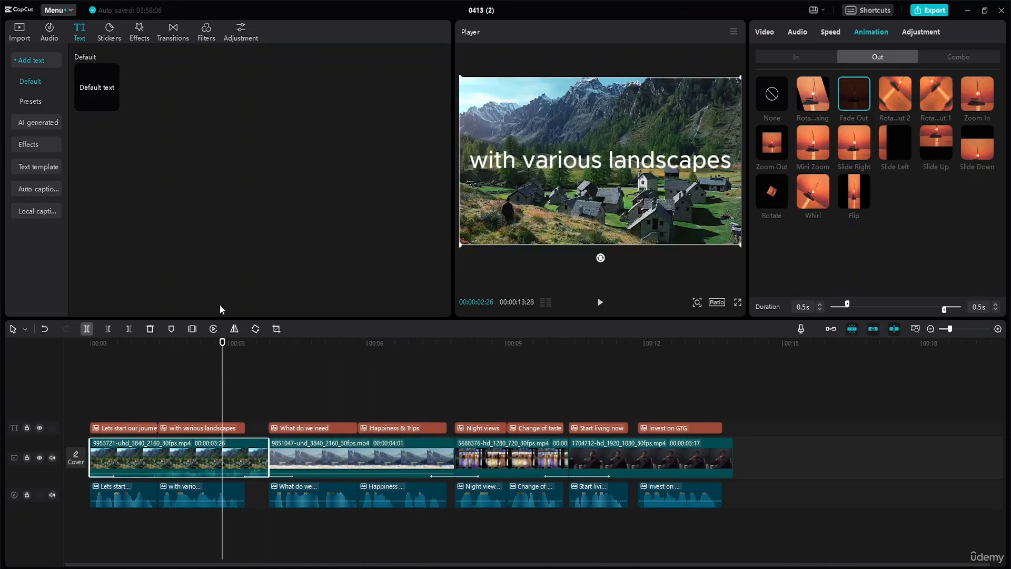
Add a Dissolve transition at each of the three cuts between the clips, accept duplicate frames, and preview the result.
click(186, 24)
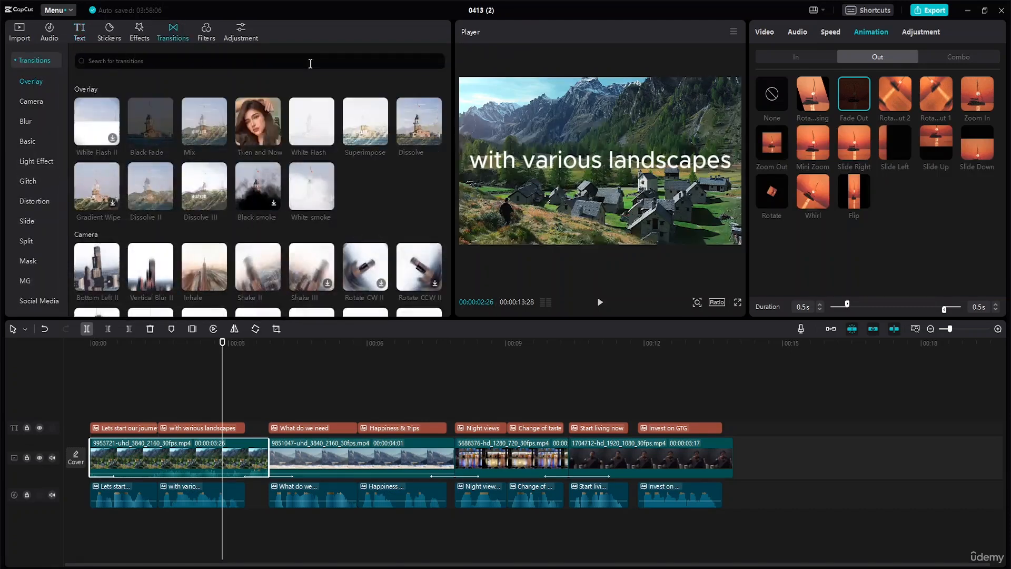
mouse_move(421, 129)
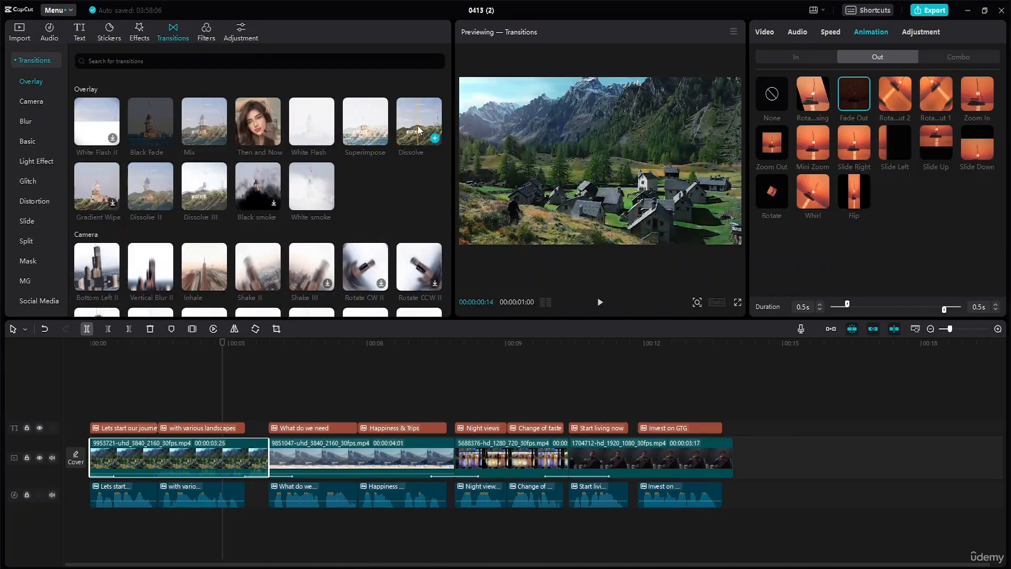
drag(419, 130, 263, 462)
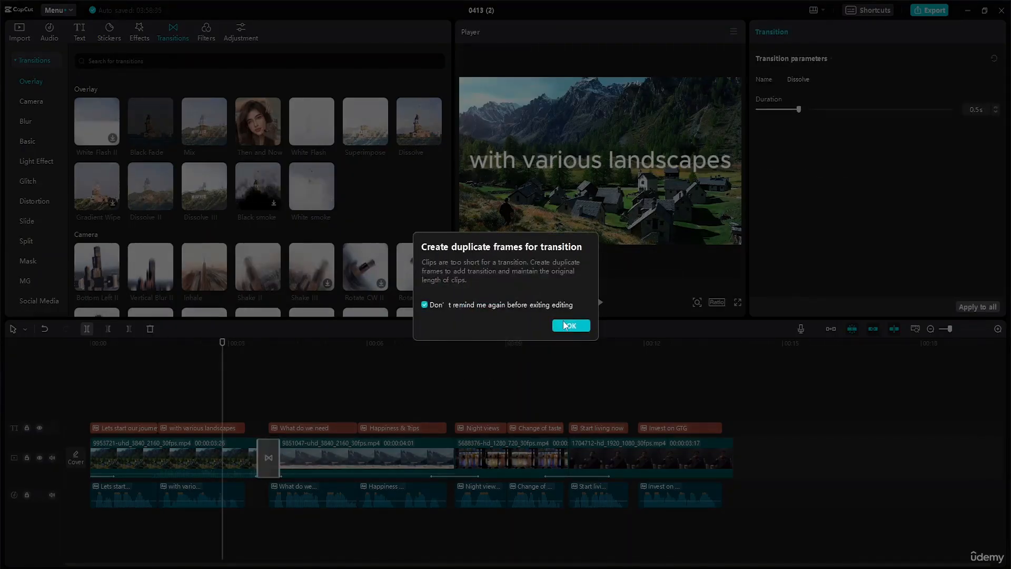
click(568, 325)
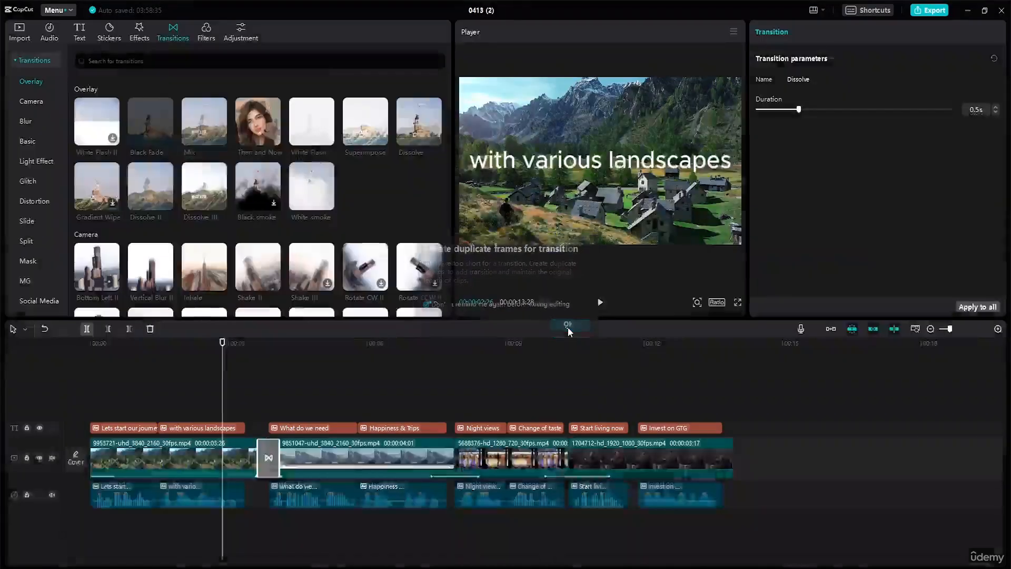
drag(419, 122, 450, 458)
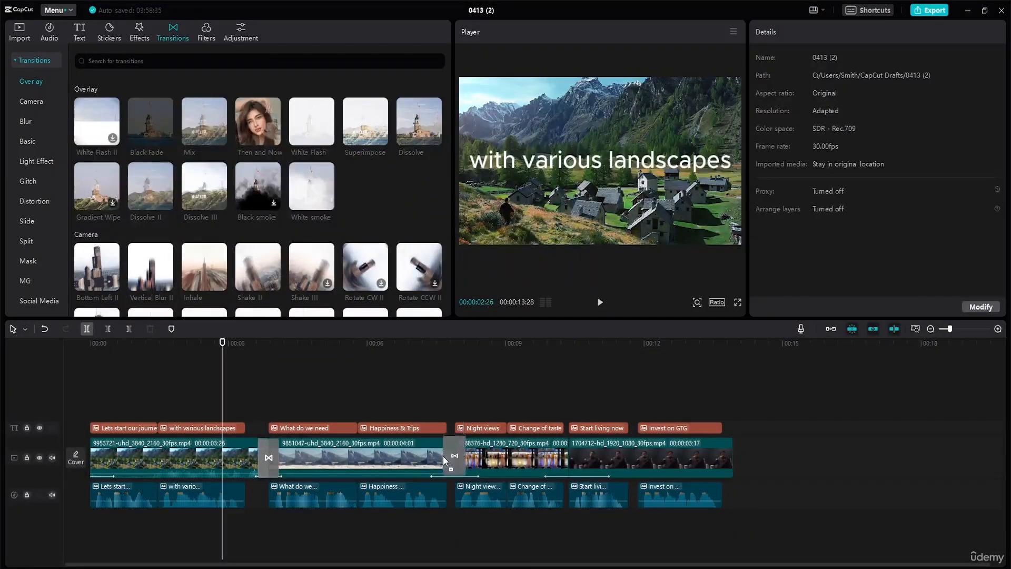
drag(419, 122, 557, 463)
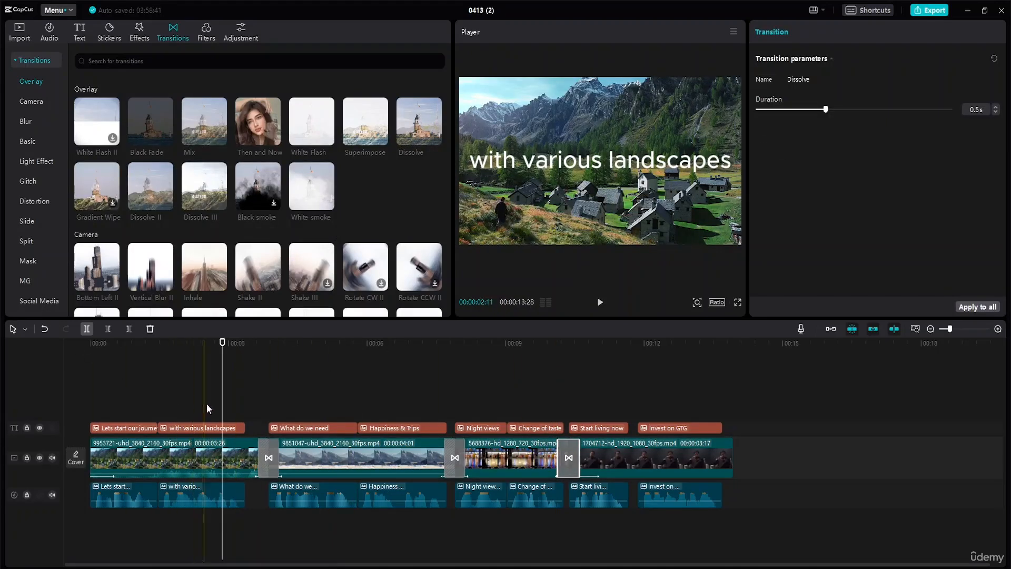
key(space)
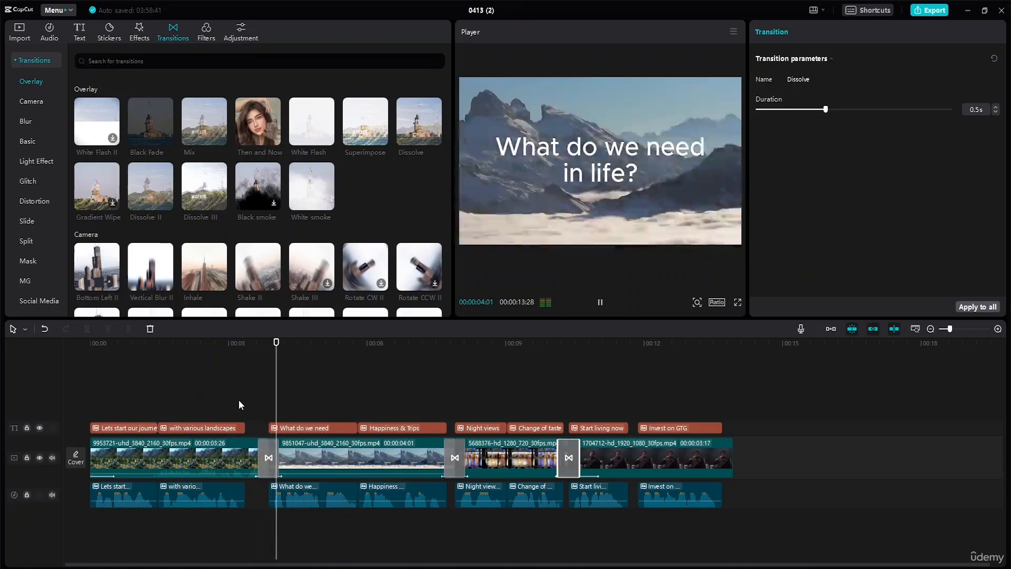
key(space)
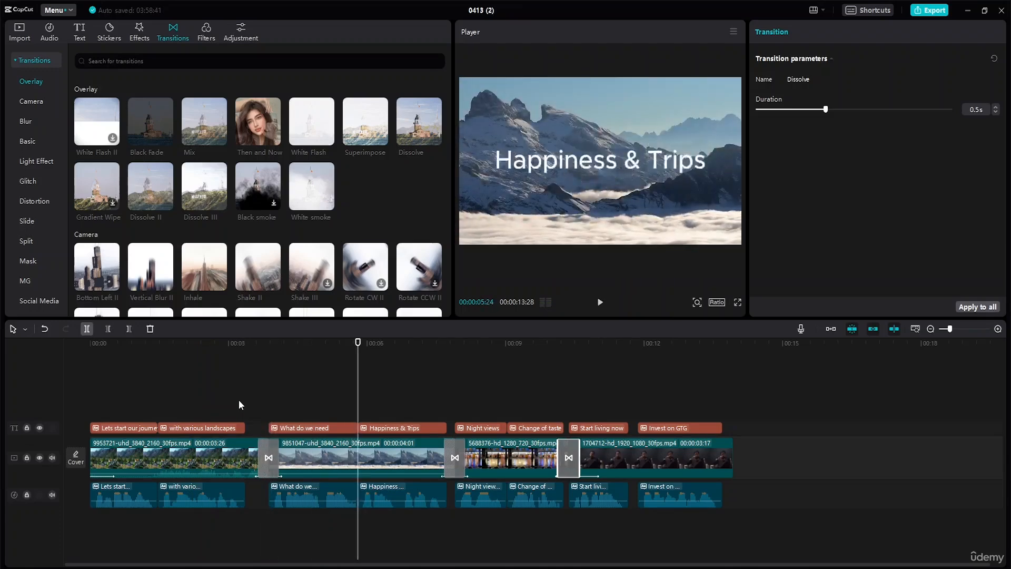
click(269, 355)
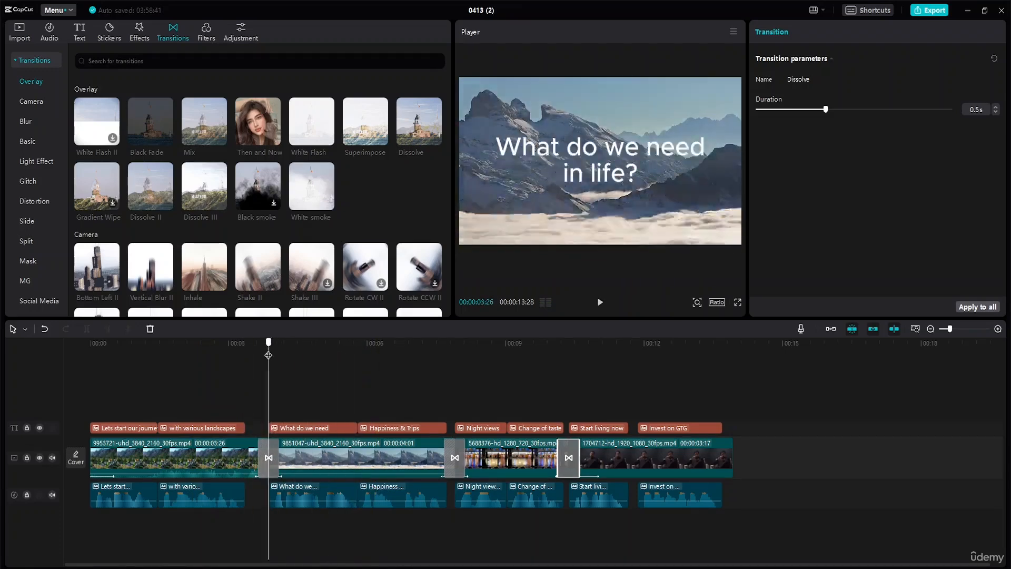
drag(268, 355, 350, 413)
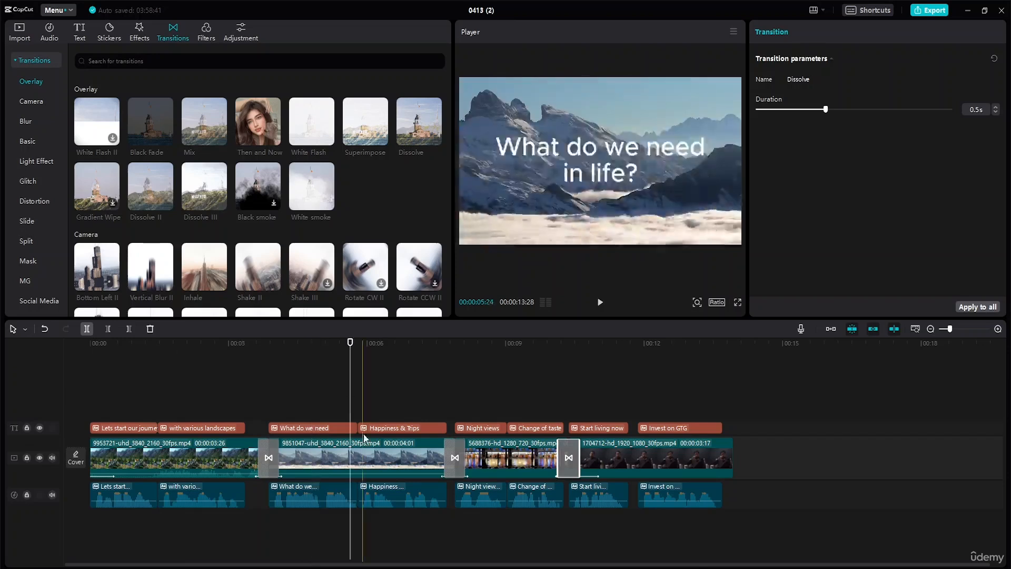
Keyframe the snowy mountain clip's scale from 100% at 00:00:04:29 to 183% at 00:00:06:06.
click(366, 458)
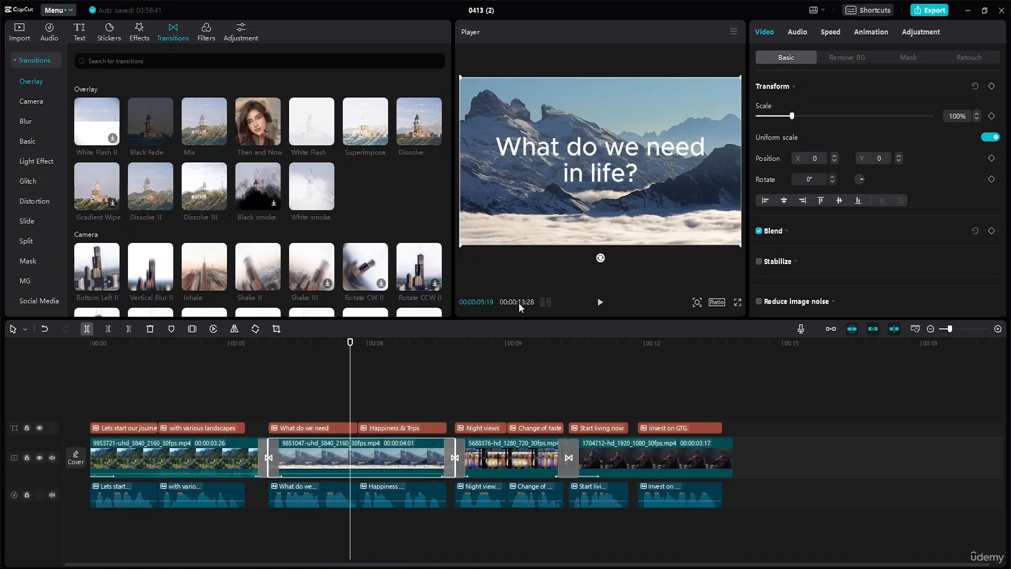
drag(350, 343, 319, 344)
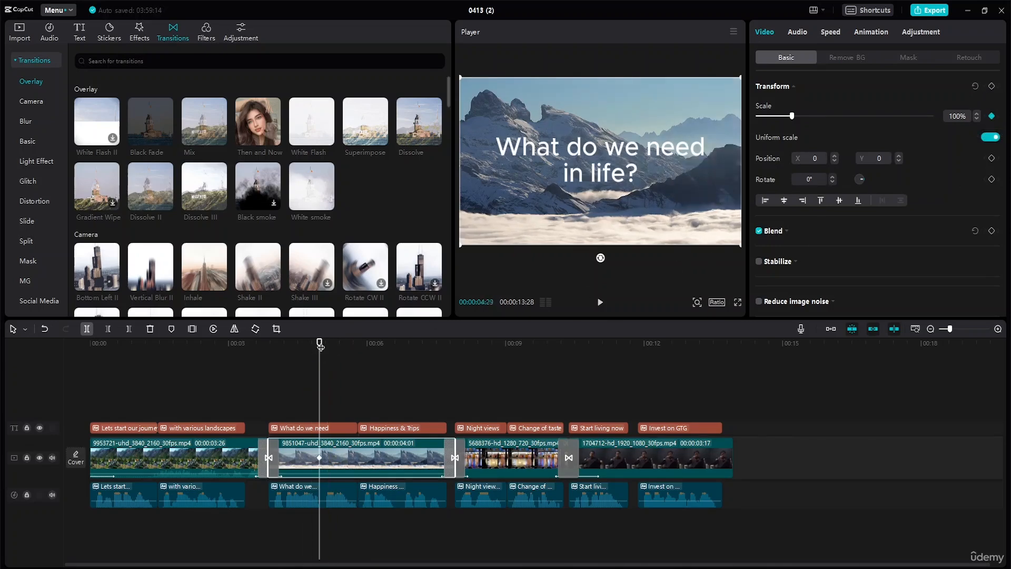
drag(319, 343, 377, 351)
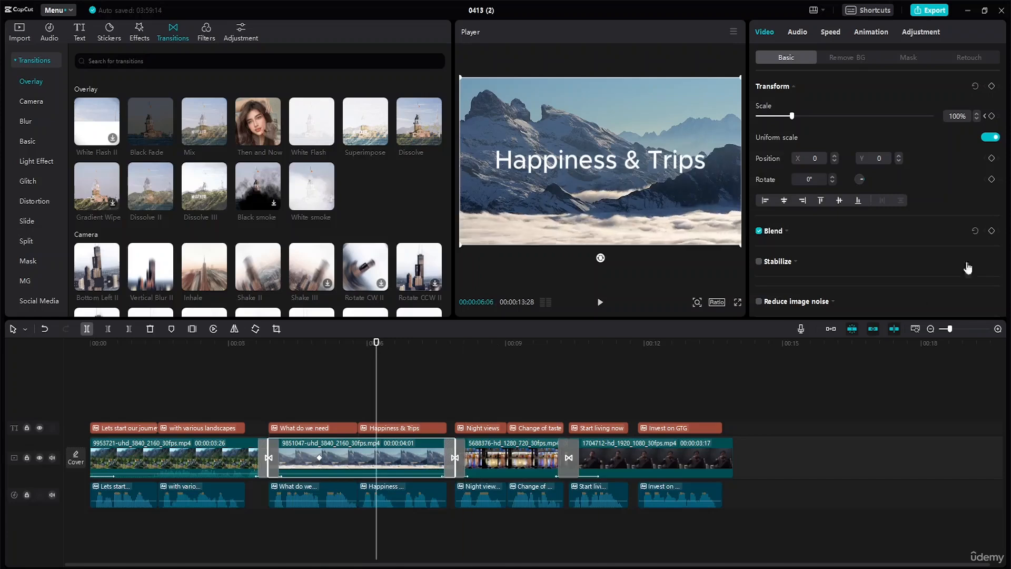
drag(793, 116, 820, 133)
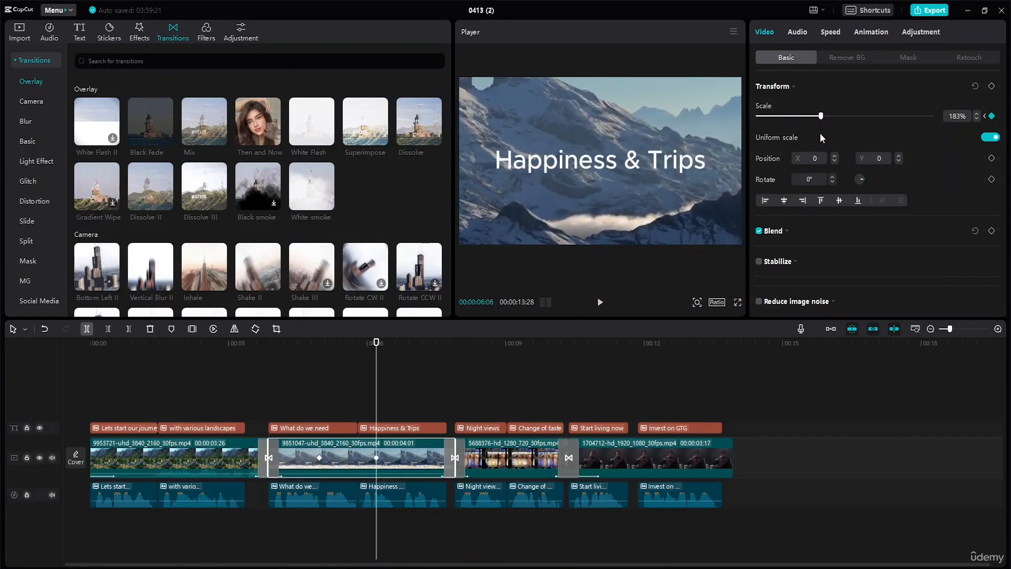
Keyframe the snowy mountain clip's scale to 500% at 00:00:07:14 and preview the zoom from the end of the village clip.
drag(380, 340, 439, 340)
drag(822, 115, 920, 138)
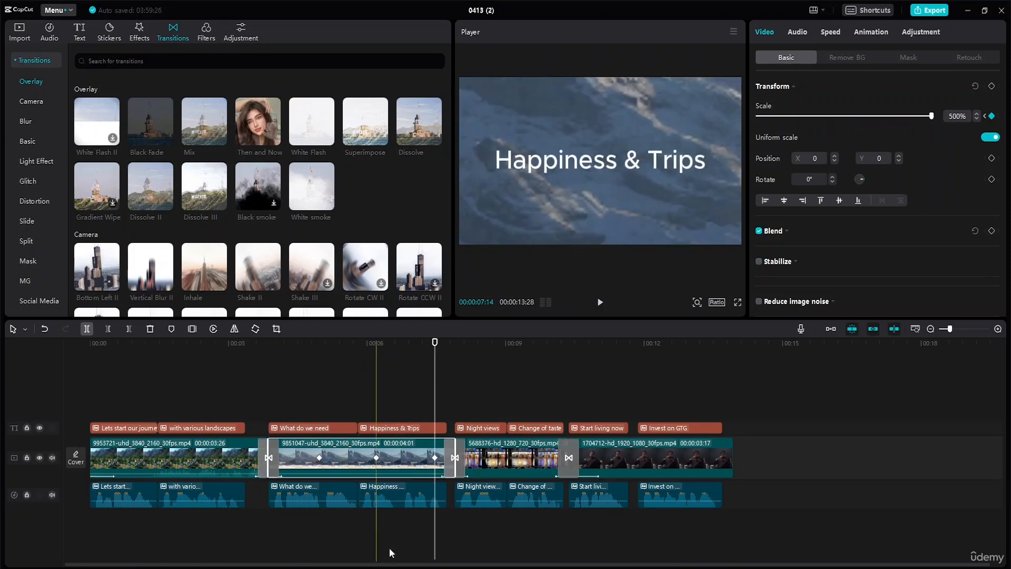
drag(434, 341, 342, 342)
click(244, 345)
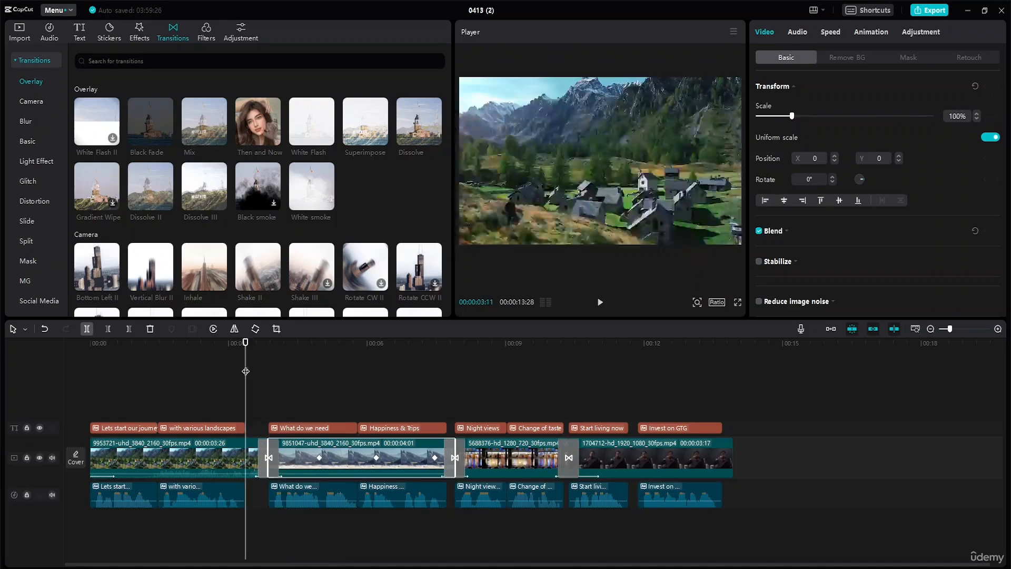
key(space)
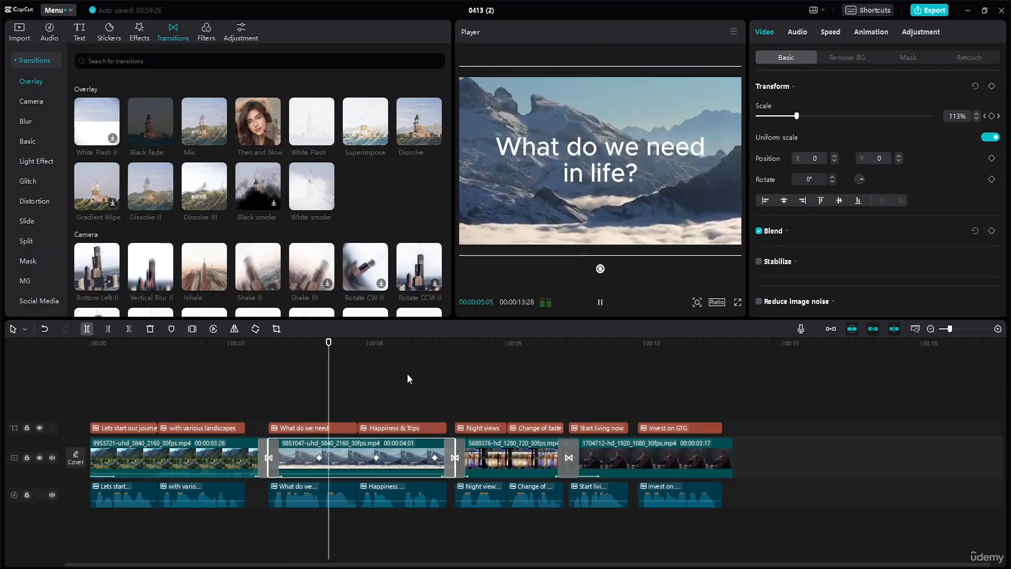
key(space)
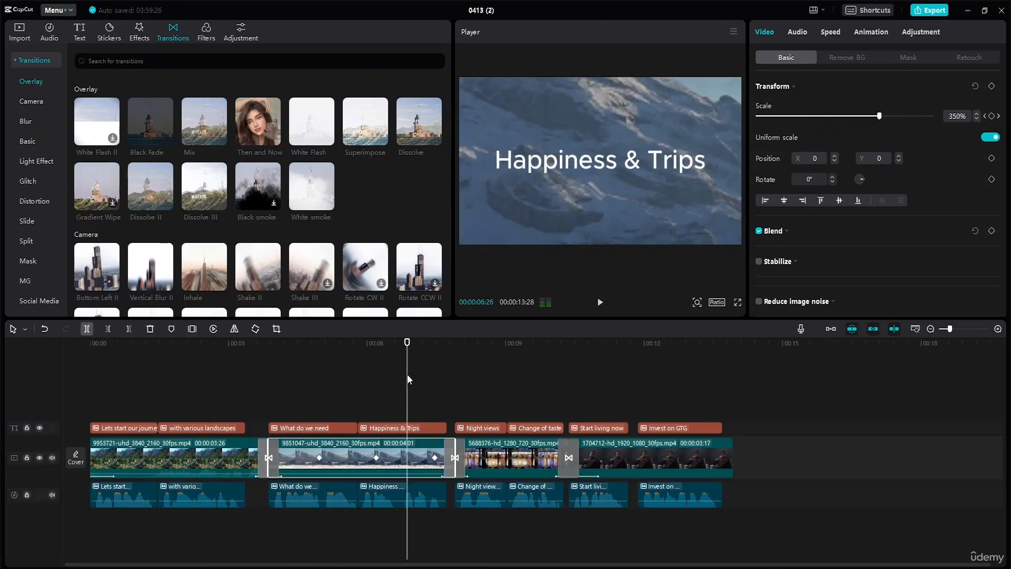
Shift the snowy mountain clip's first two scale keyframes slightly earlier and the last one slightly later, and preview the zoom.
click(376, 461)
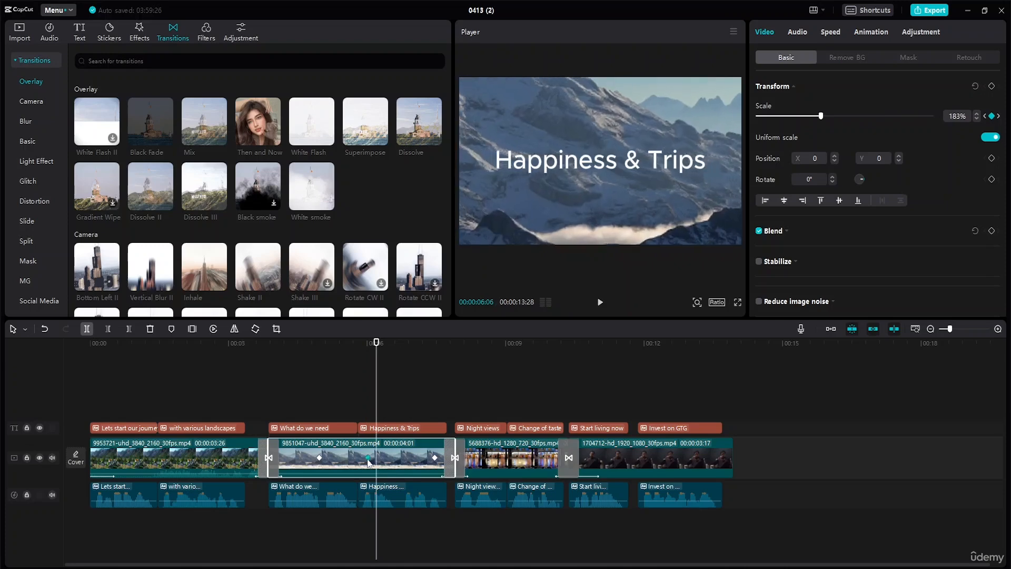
click(318, 460)
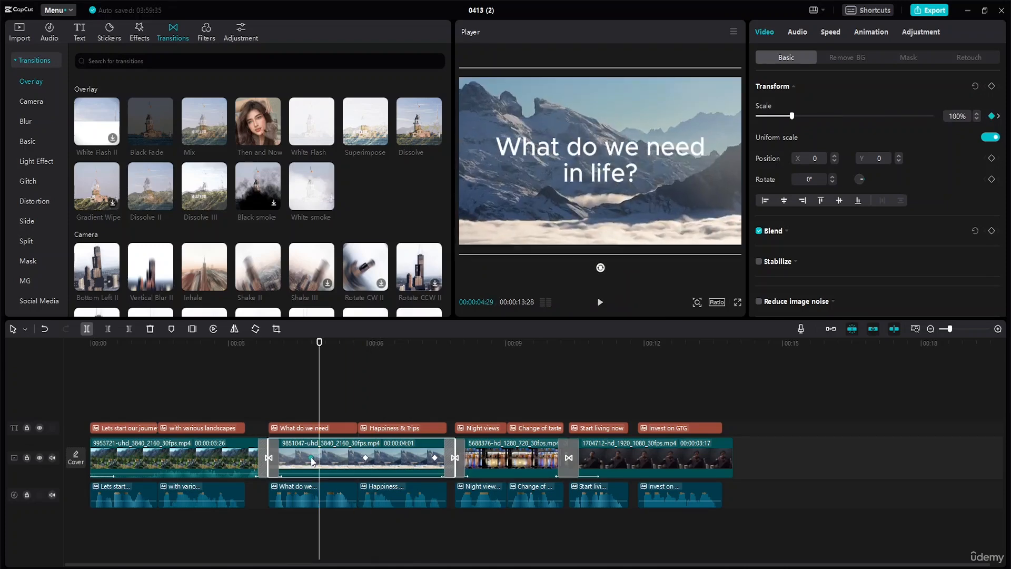
click(434, 458)
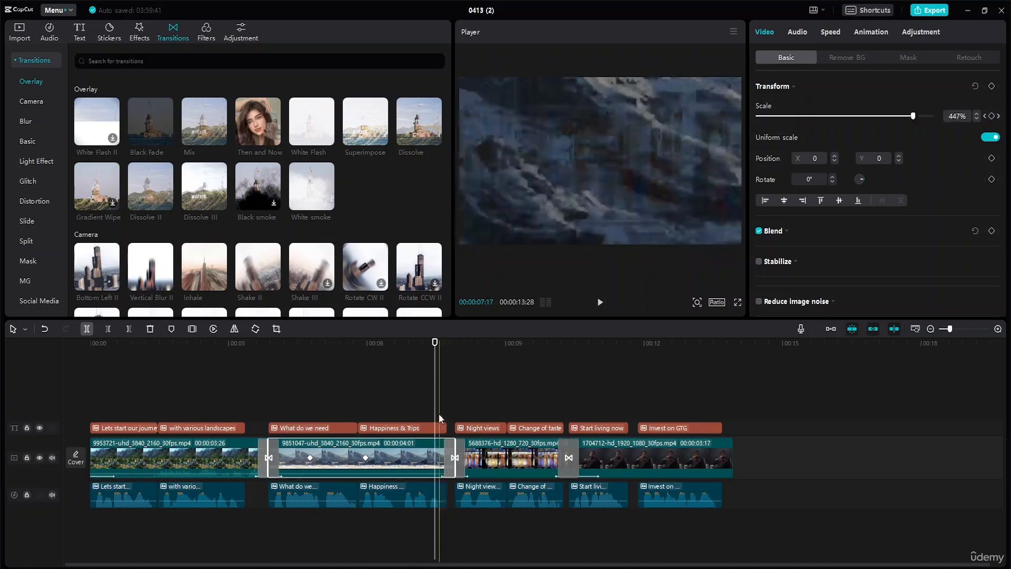
drag(435, 351, 285, 361)
key(space)
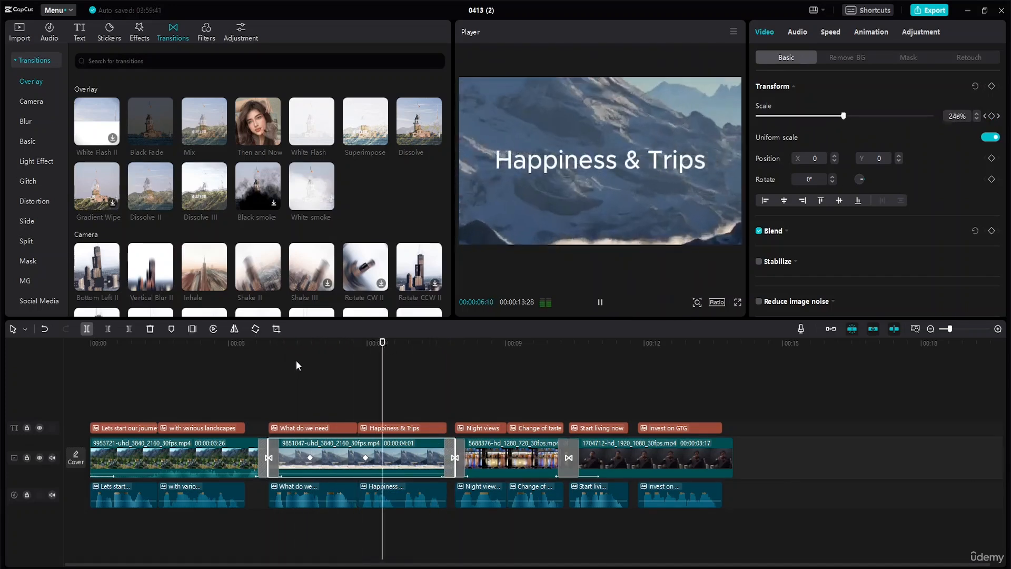
key(space)
Move the snowy mountain clip's middle scale keyframe further toward the first one and replay the zoom.
click(359, 460)
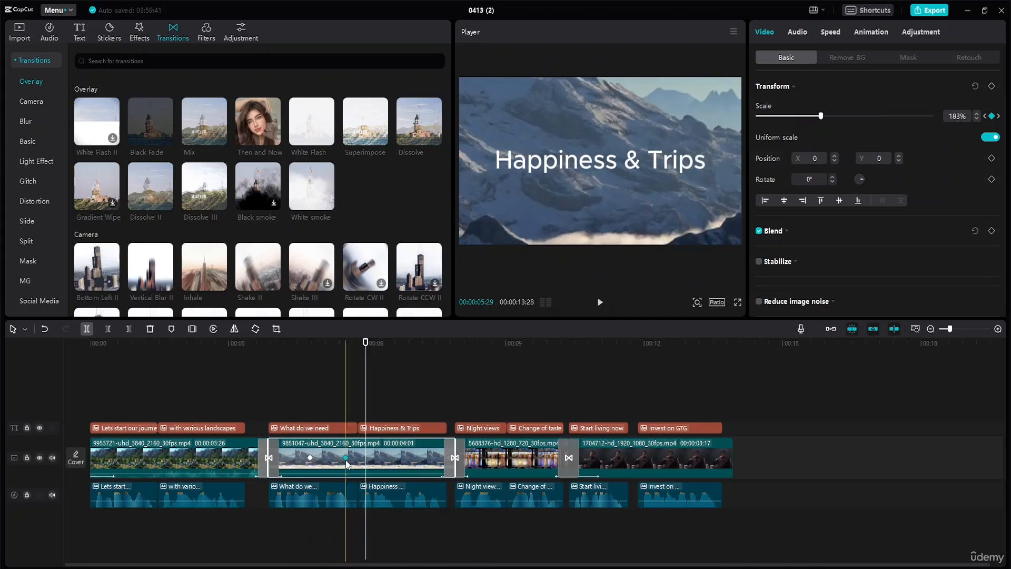
click(280, 363)
key(space)
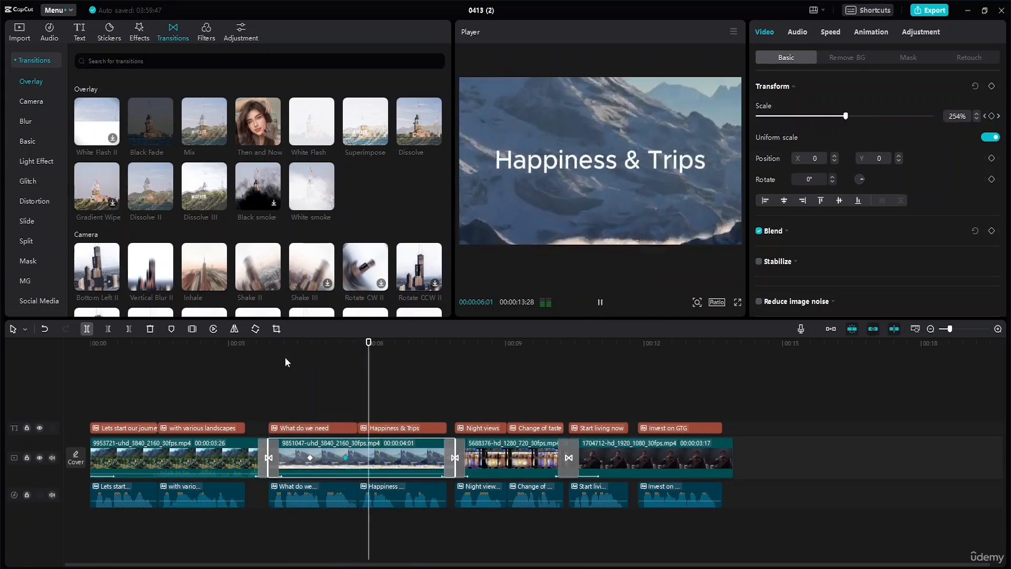
key(space)
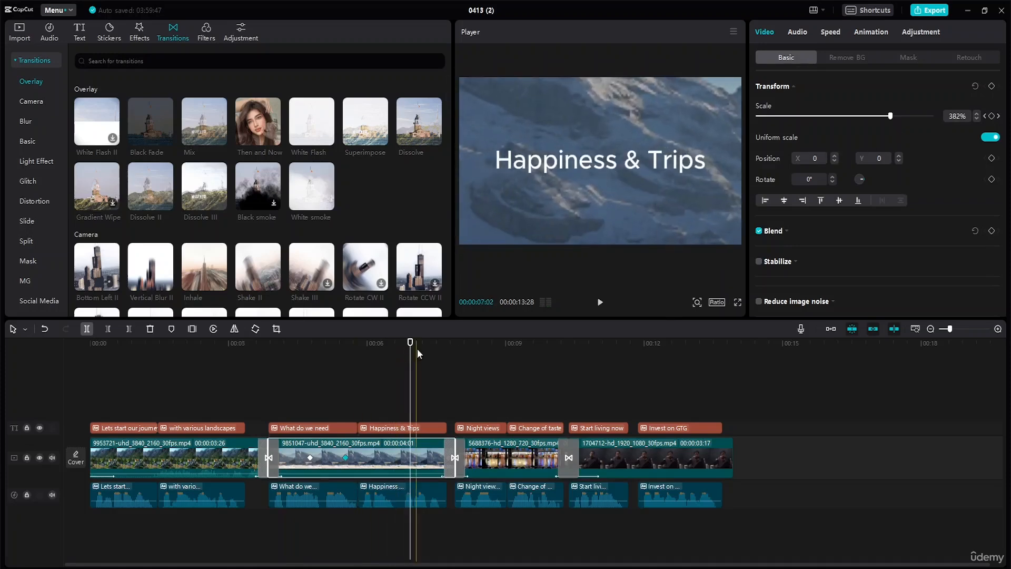
Split the night street clip at 00:00:08:17 and return to the Select tool.
drag(410, 344, 486, 346)
click(504, 457)
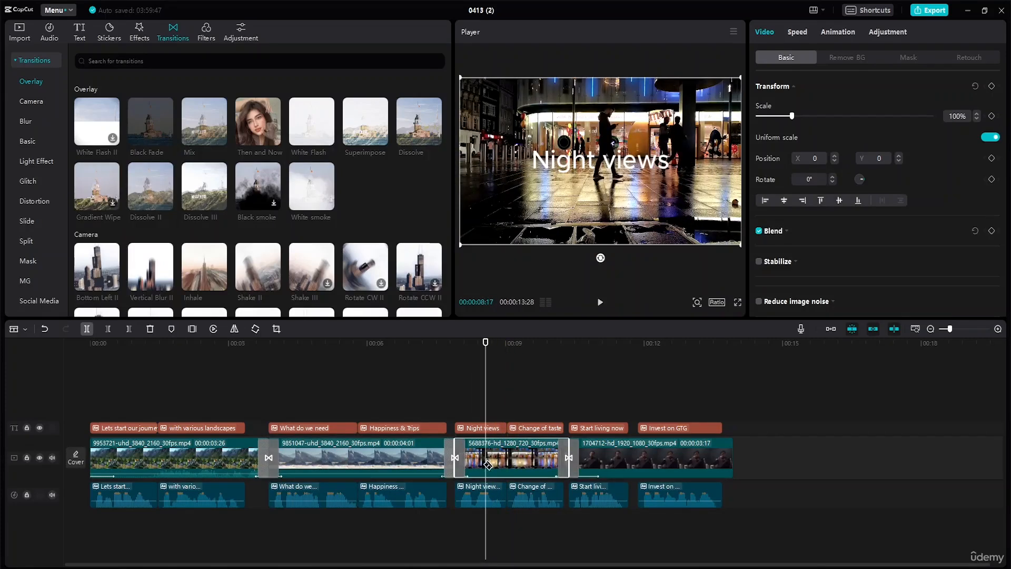
key(ctrl+b)
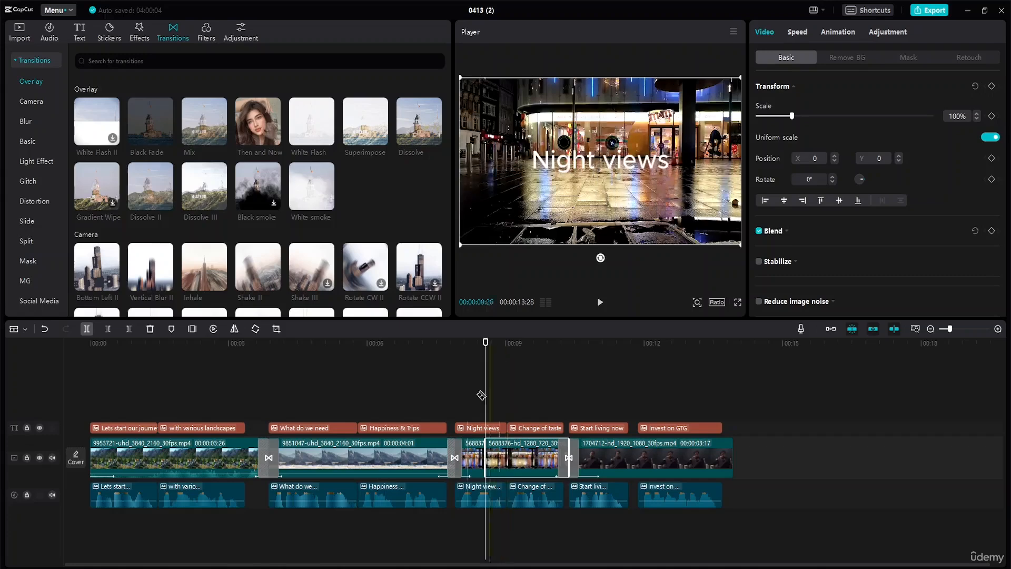
click(25, 329)
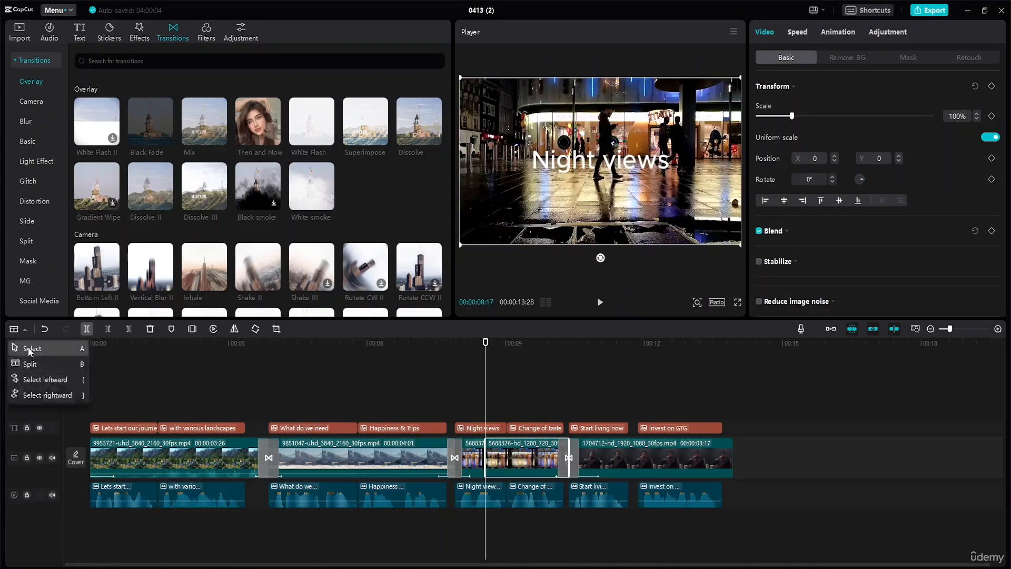
click(29, 348)
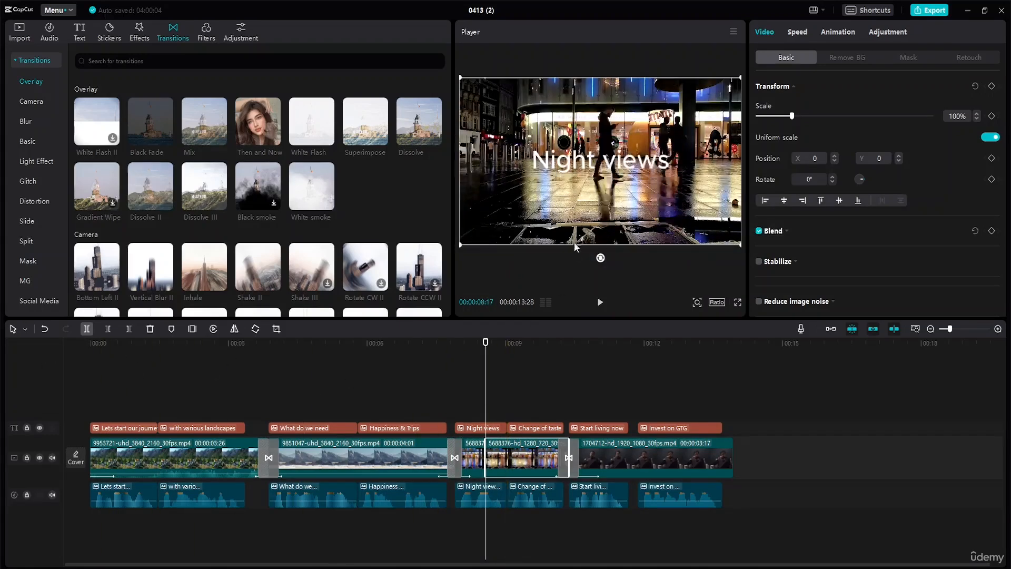
Offset the second night street segment to X position 20, rotated to -5° and enlarged to 119%.
click(834, 154)
click(835, 154)
click(835, 154)
click(835, 154)
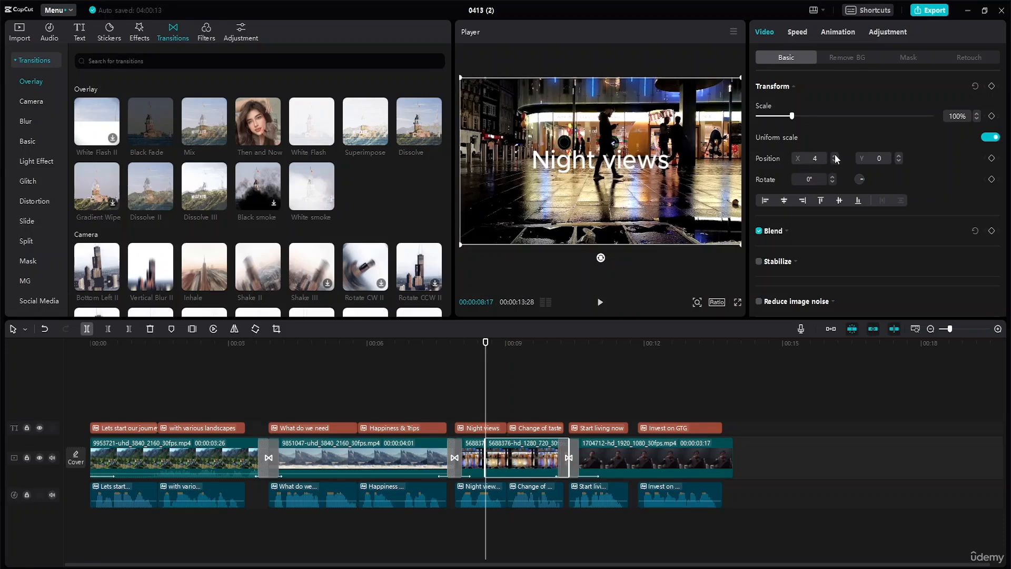
click(835, 155)
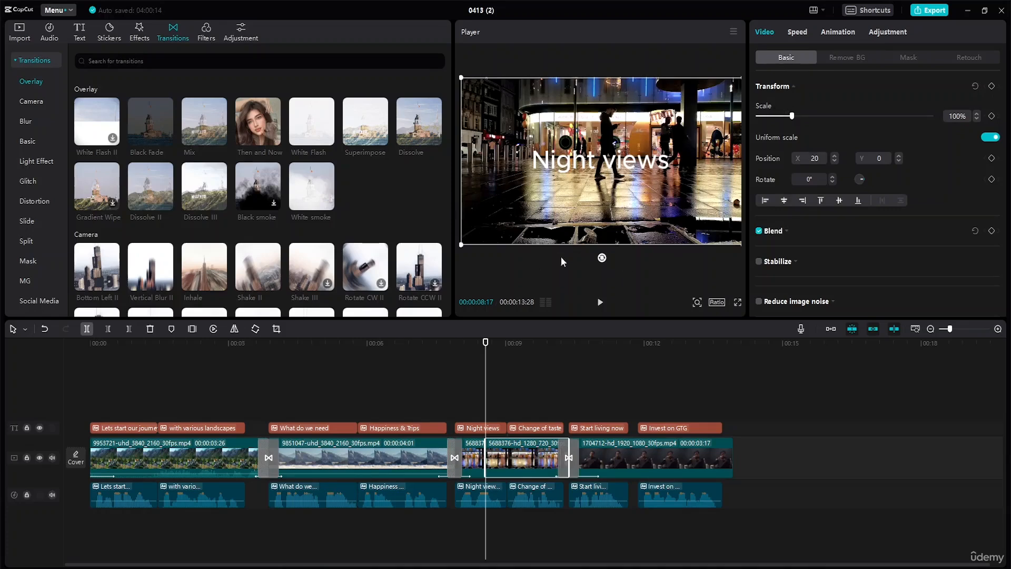
drag(606, 259, 610, 260)
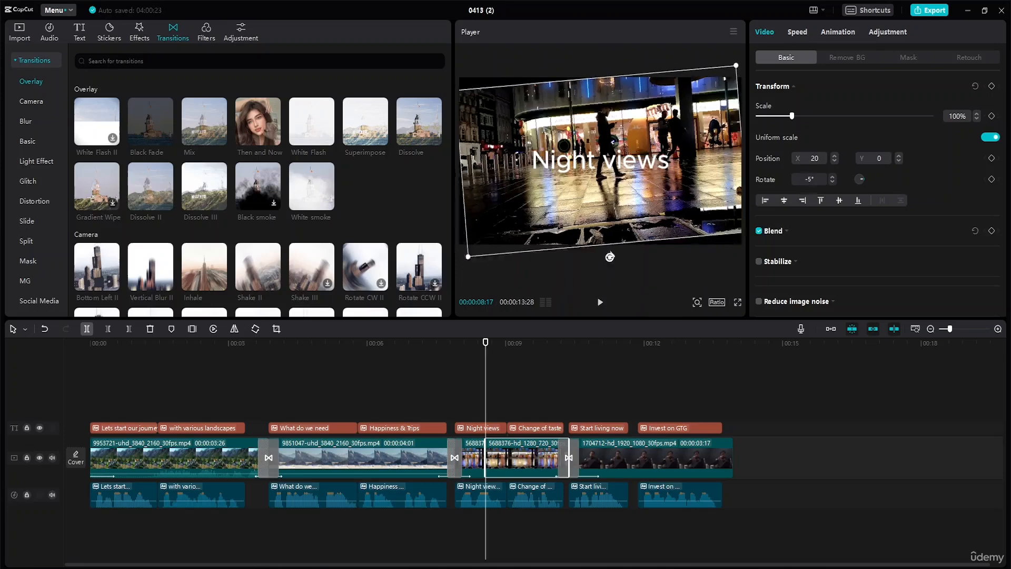
drag(471, 258, 435, 282)
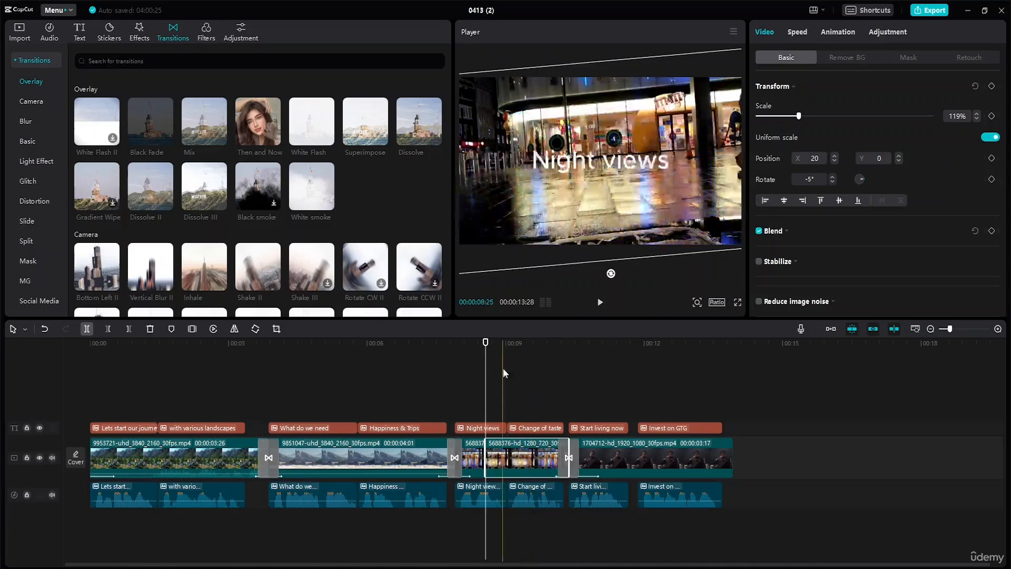
Check the cut in the night street clip and undo the transform changes and the split.
click(462, 352)
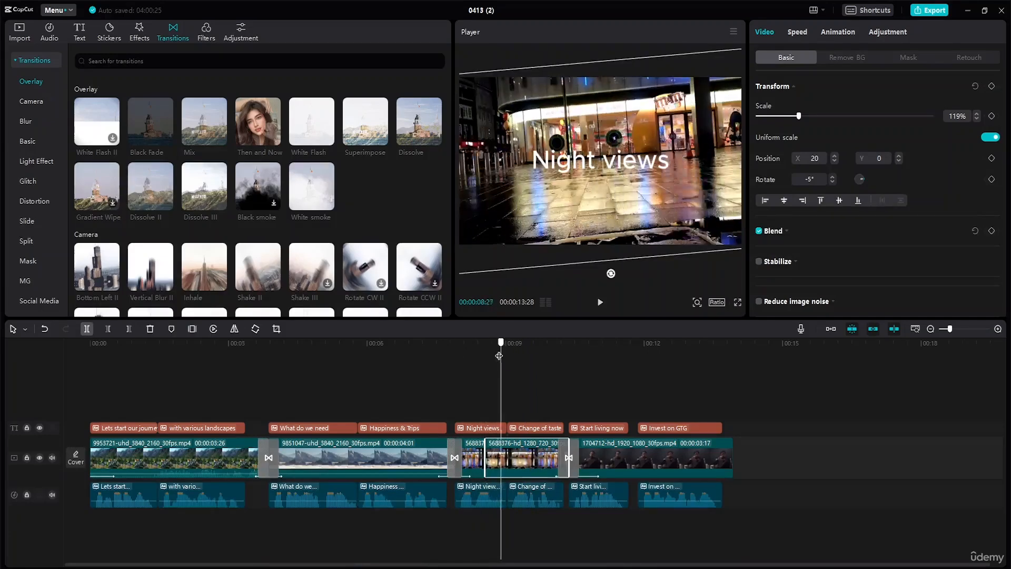
click(471, 360)
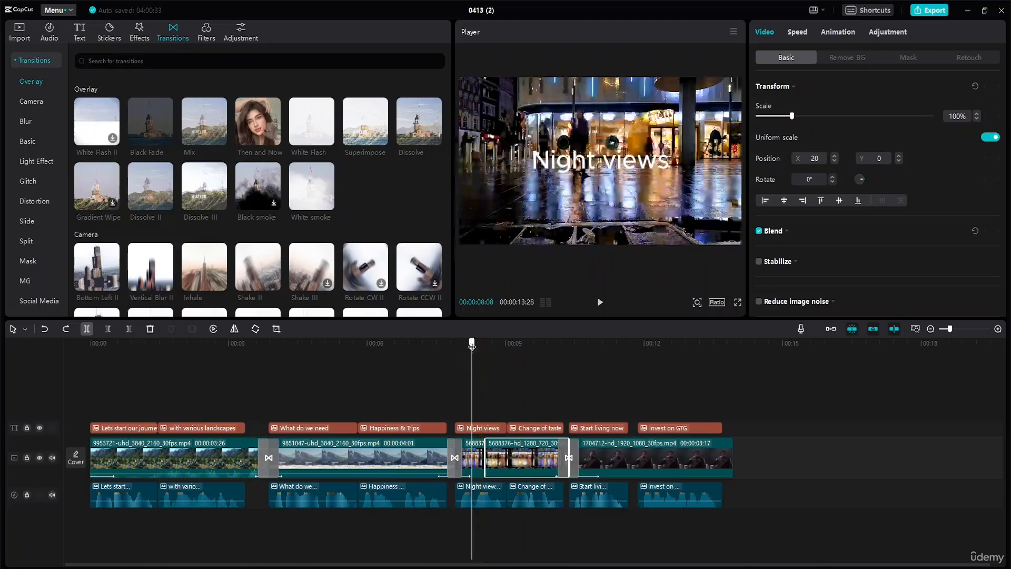
mouse_move(472, 346)
mouse_down()
mouse_move(494, 347)
mouse_move(478, 351)
mouse_up()
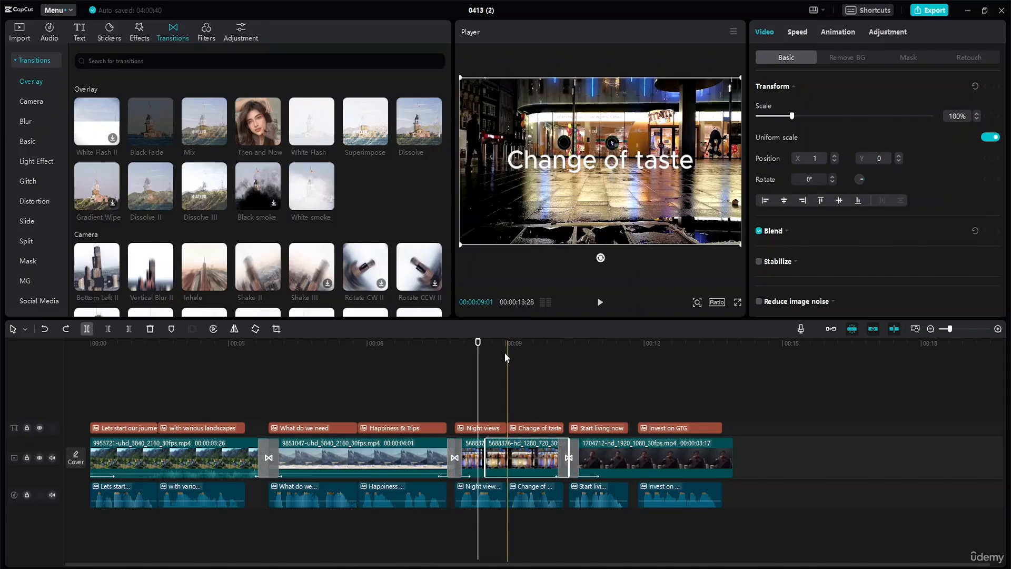
click(485, 445)
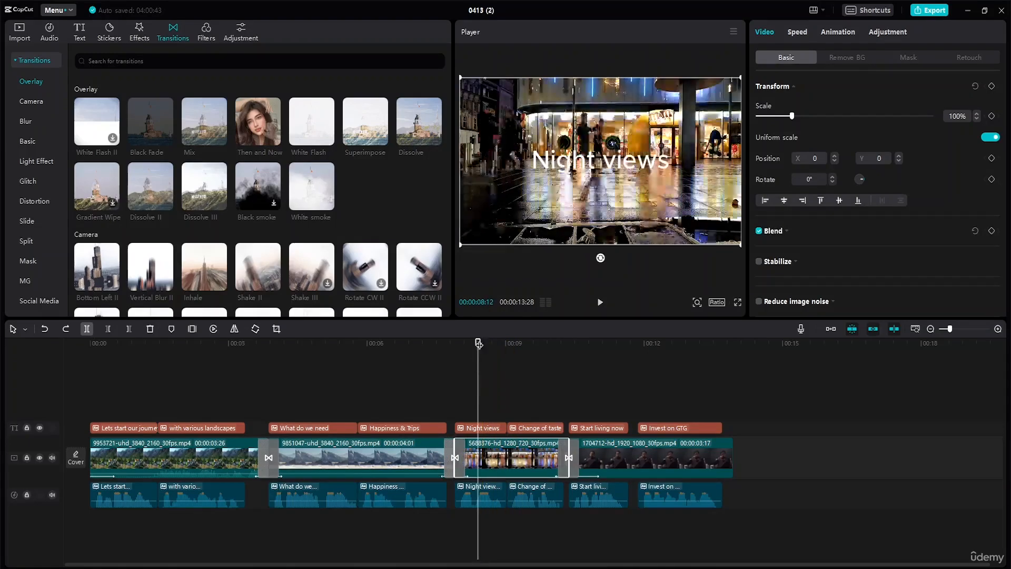
Keyframe the night street clip's rotation from 0° at 00:00:08:04 to 5° at 00:00:08:20.
drag(478, 343, 466, 343)
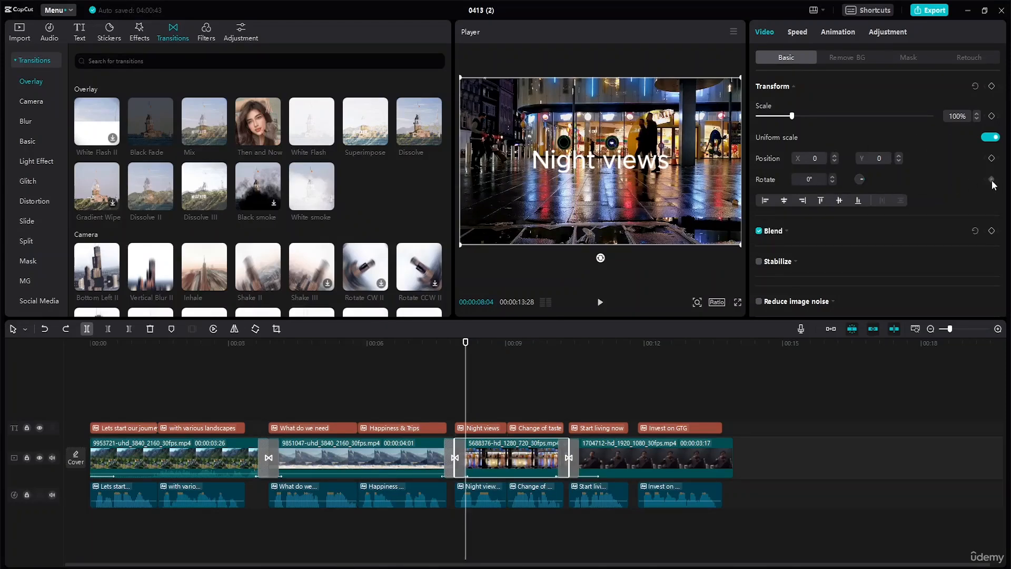
drag(468, 346, 491, 345)
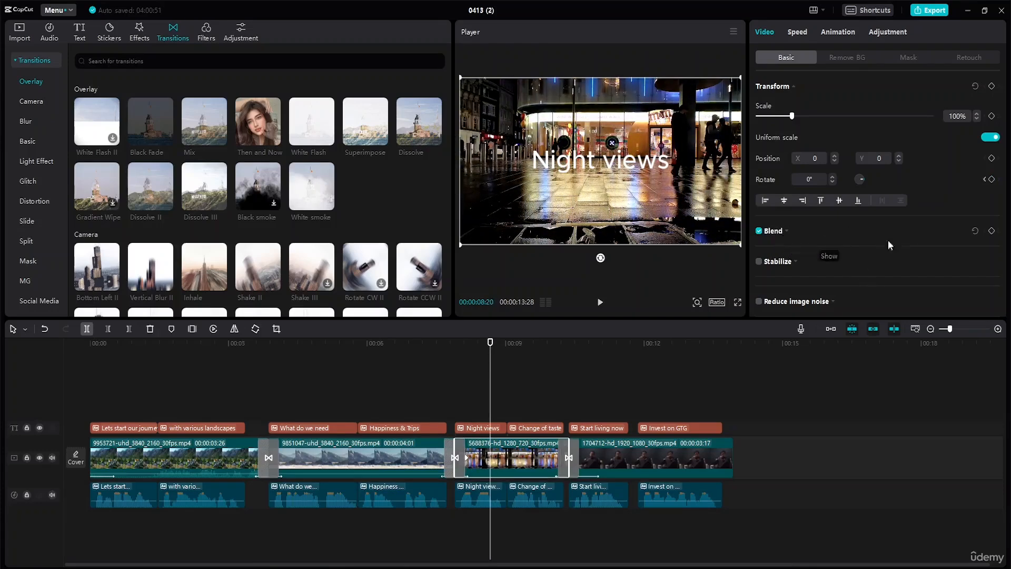
click(832, 177)
click(831, 177)
click(831, 177)
click(832, 177)
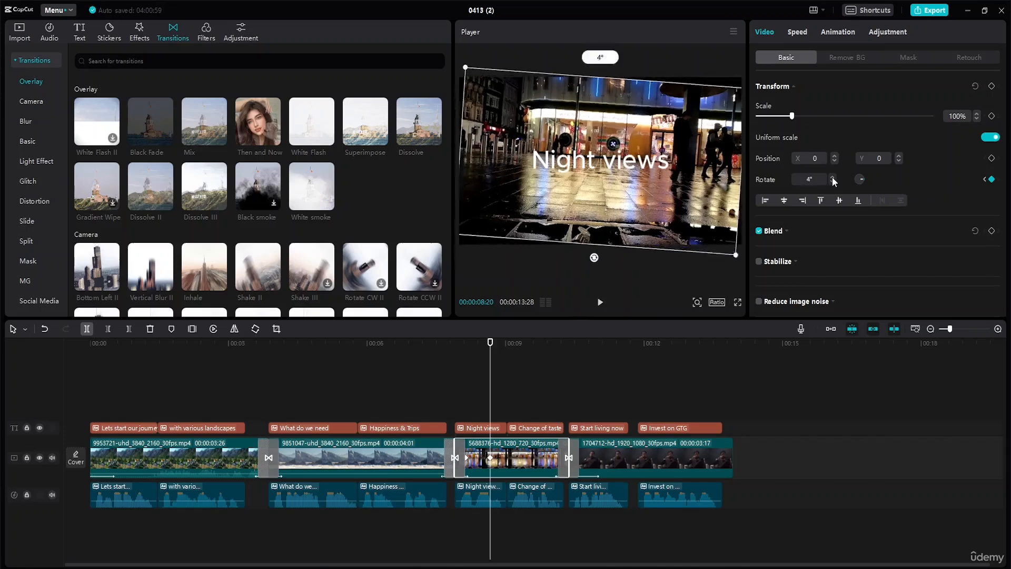
click(832, 177)
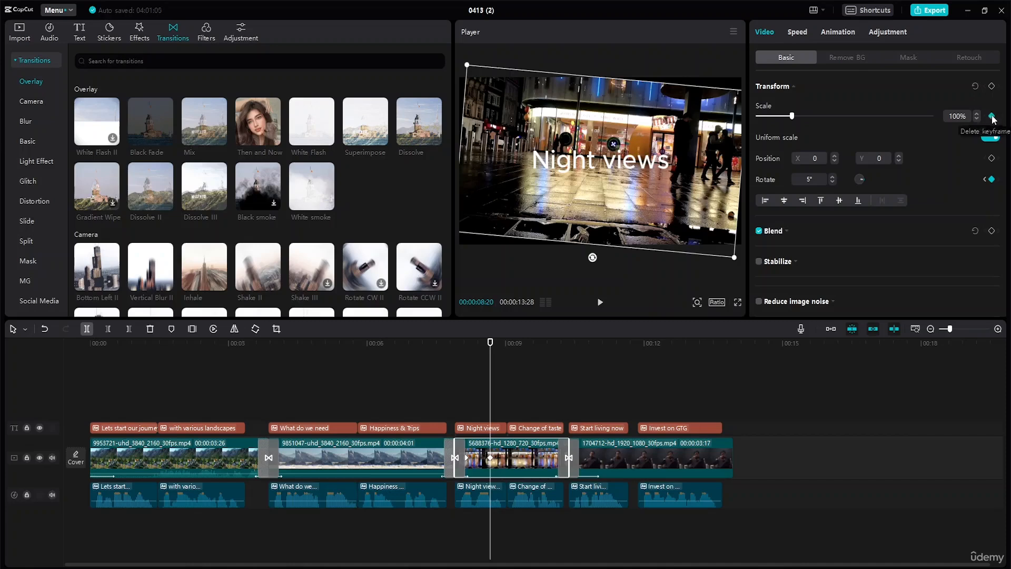
Enlarge the night street clip to 115% with a scale keyframe at 00:00:08:20 and preview through the last clip.
drag(735, 258, 769, 274)
drag(490, 344, 433, 347)
key(space)
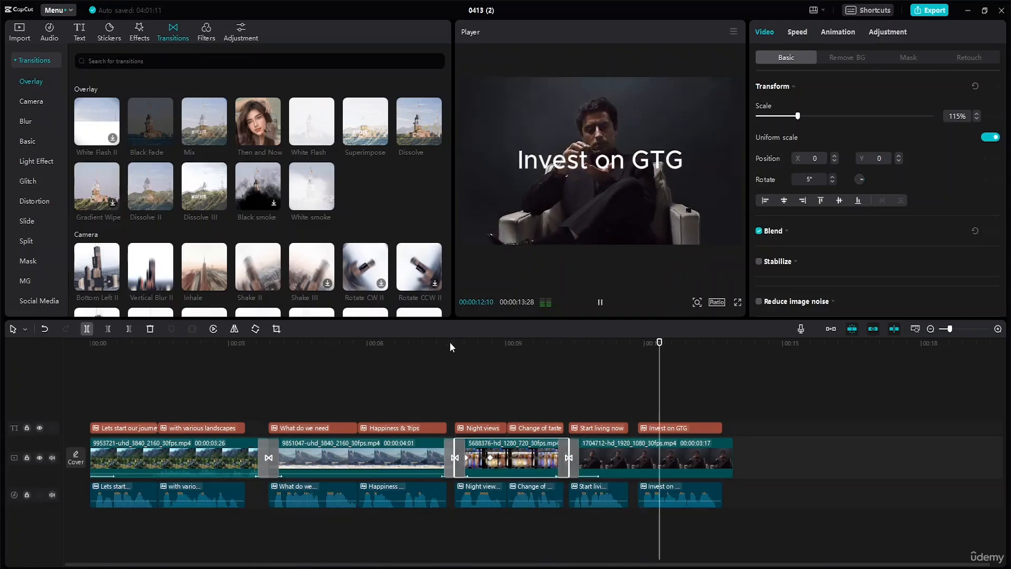
key(space)
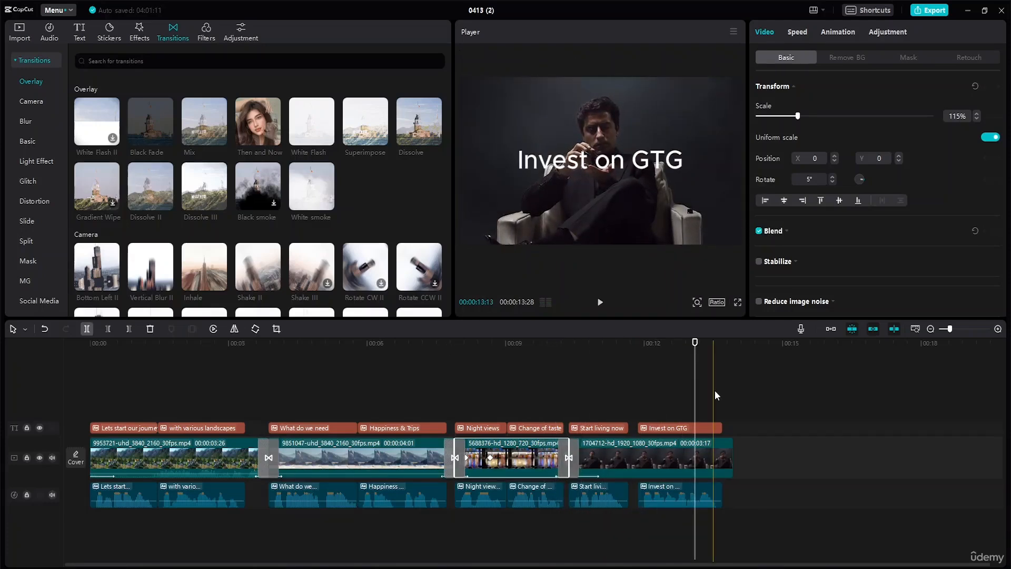
Apply a Fade Out animation with a longer duration to the armchair clip and return the playhead to the start.
click(705, 443)
click(843, 36)
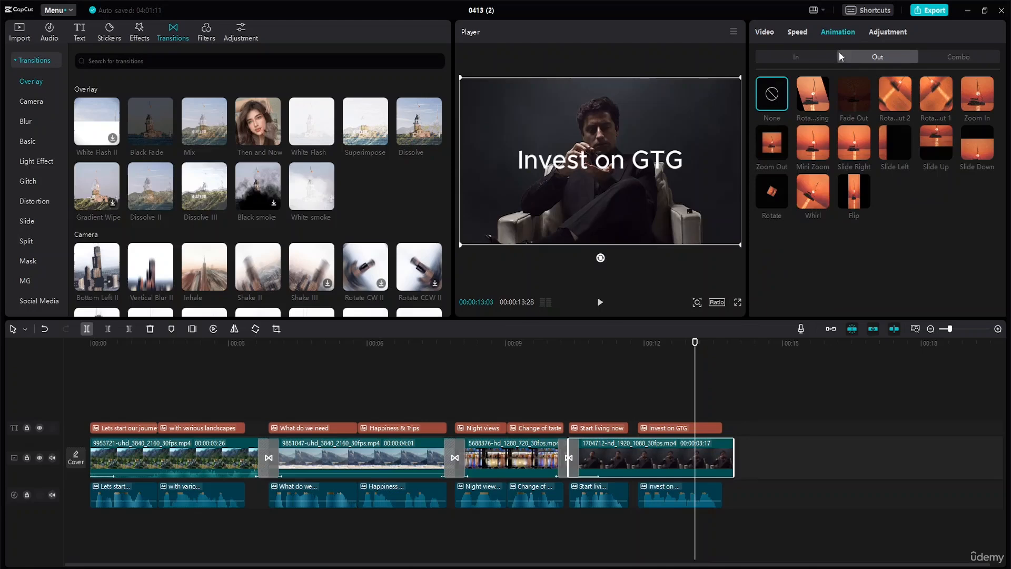
click(851, 98)
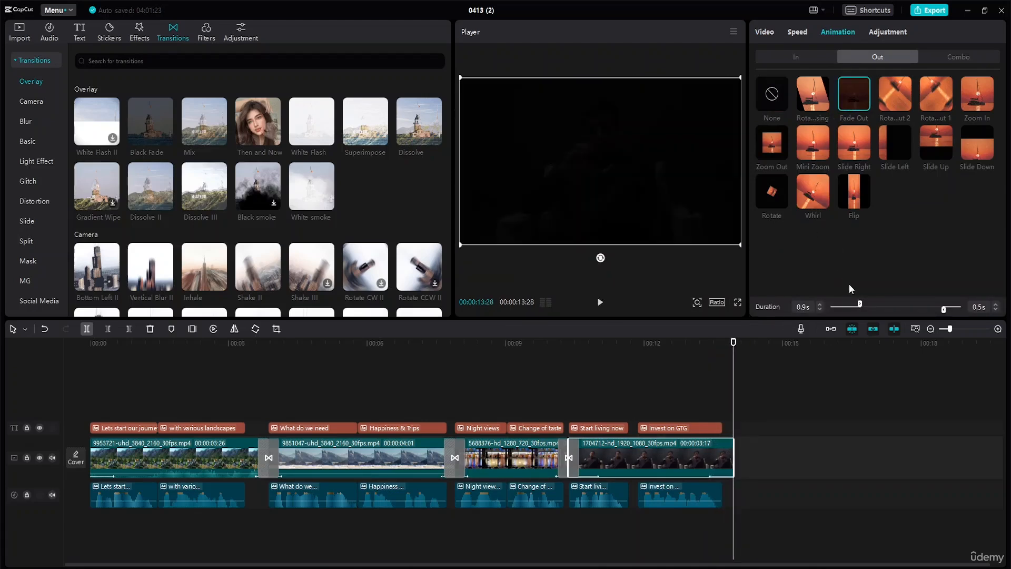
drag(940, 311, 895, 314)
click(703, 429)
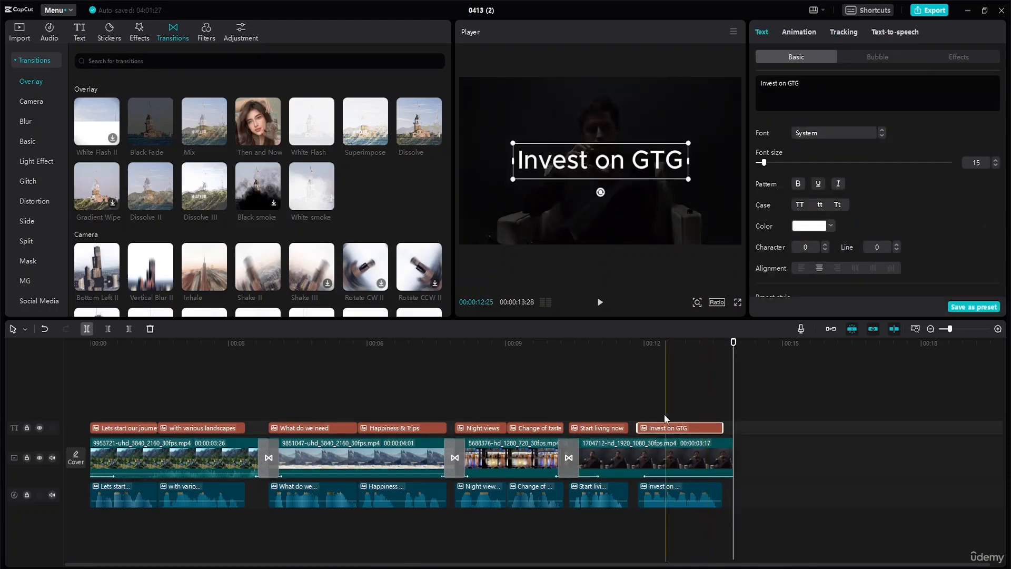
click(547, 345)
drag(495, 349, 5, 372)
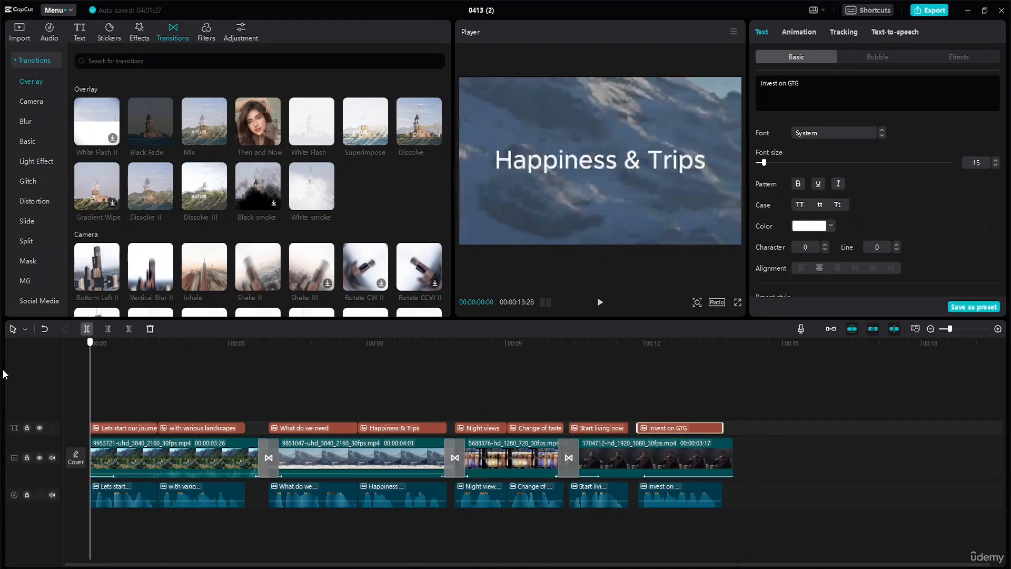
Switch to Pixabay in the browser, browse motivation and inspiration music, and download the track Magic Inspiration.
mouse_move(632, 568)
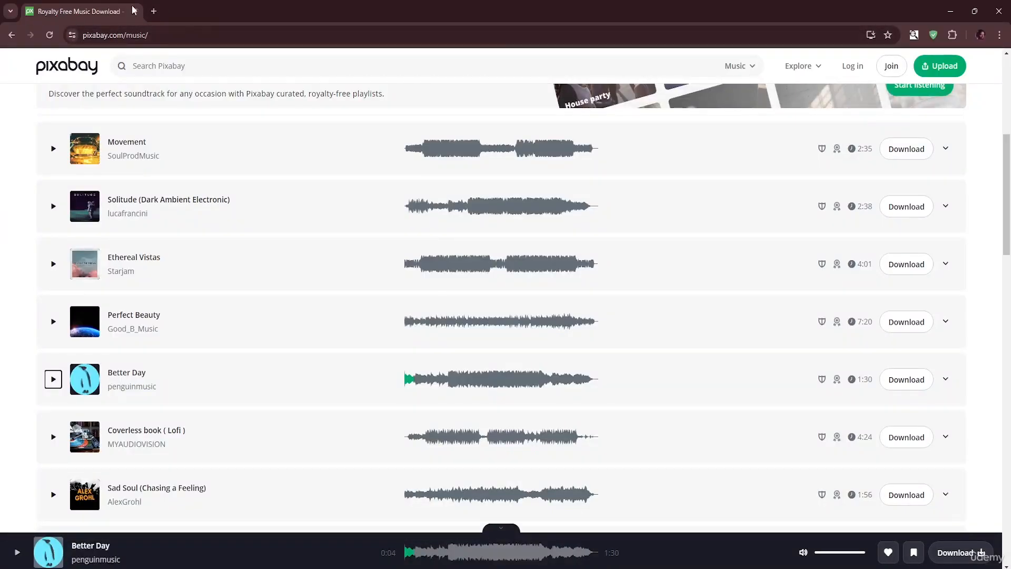
scroll(261, 219, up, 5)
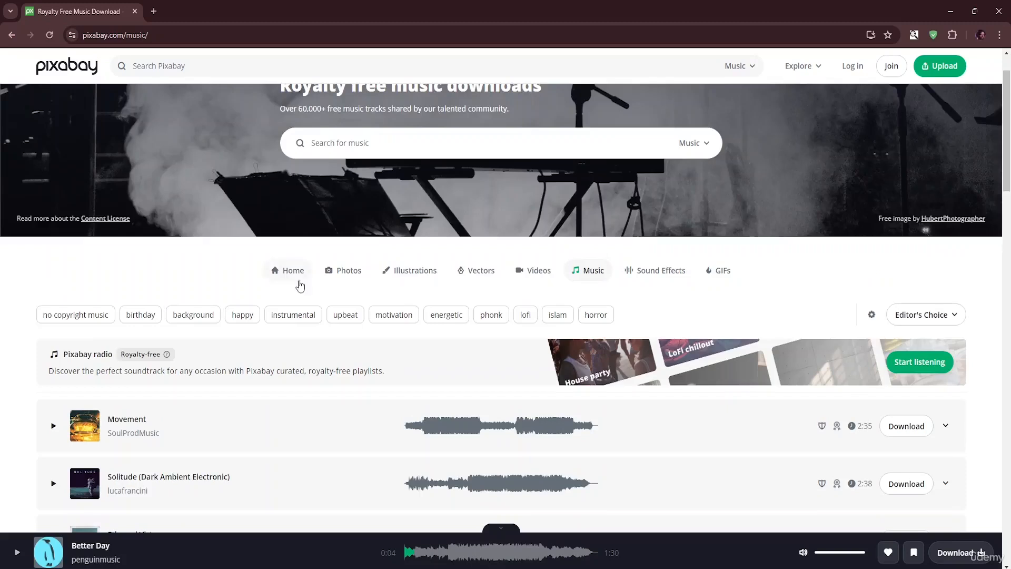
scroll(300, 286, down, 1)
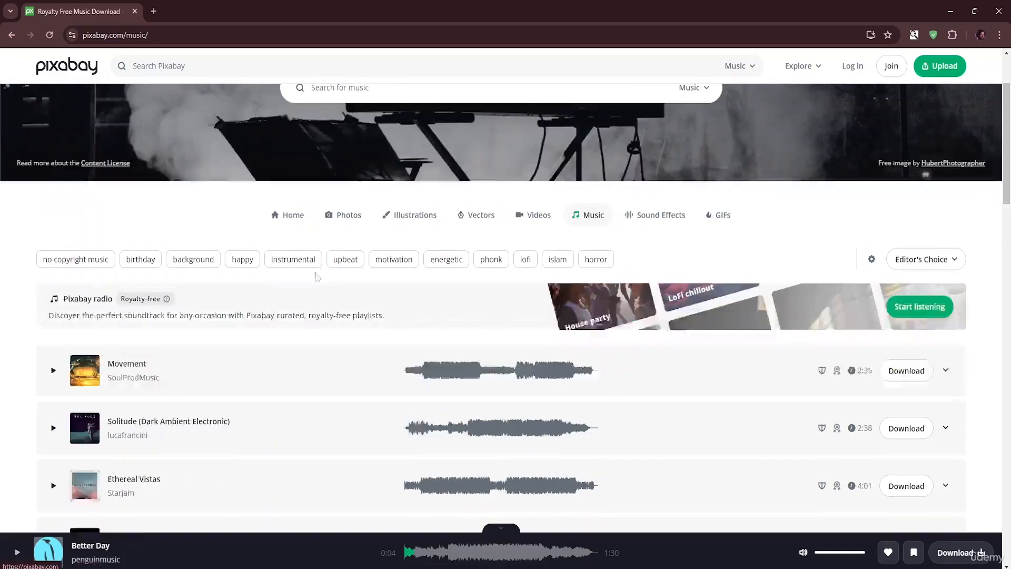
click(403, 263)
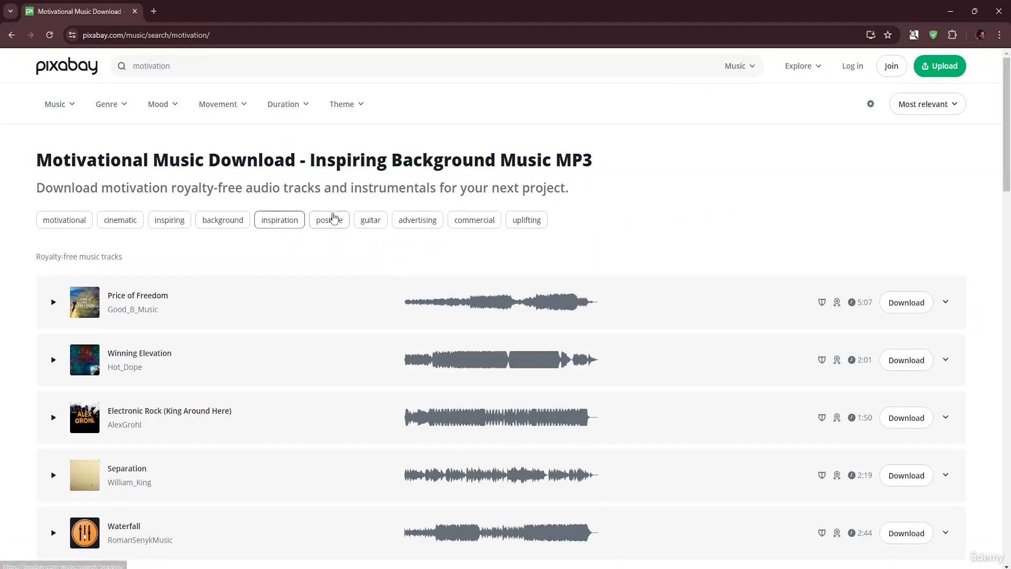
click(291, 225)
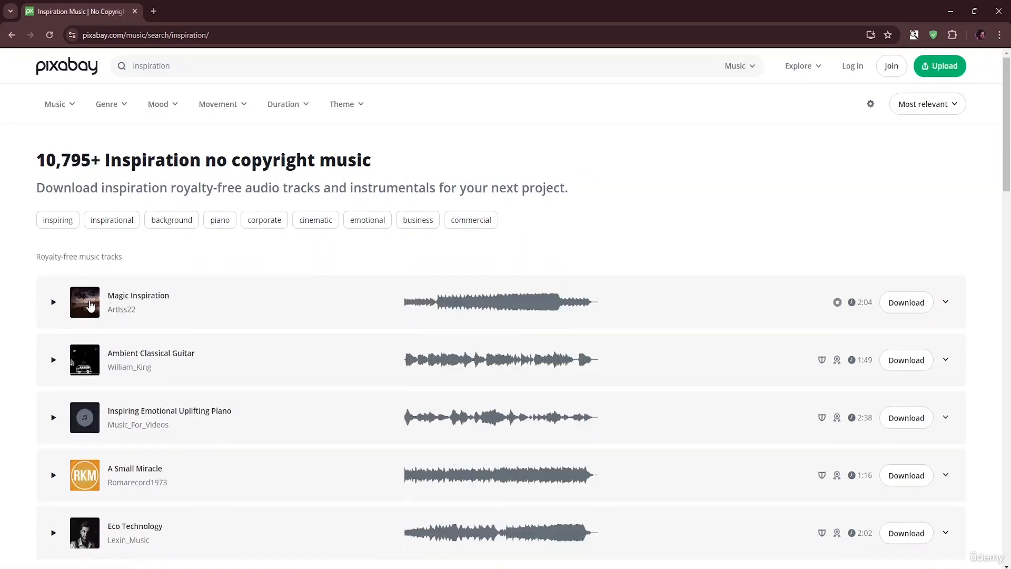
click(906, 303)
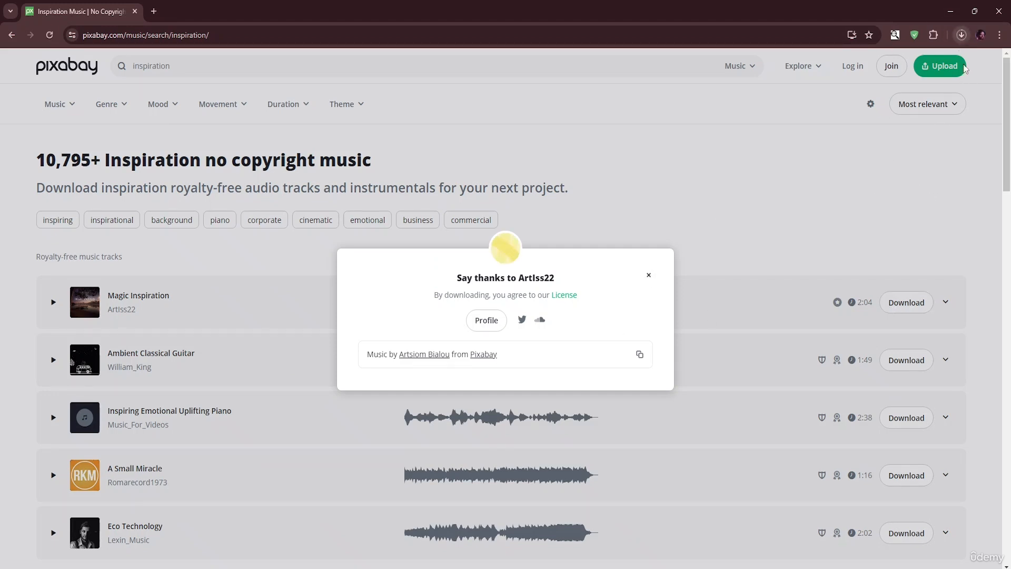
Return to CapCut, import magic-inspiration-201208 from Downloads, and place it on a new audio track at the timeline's start.
click(950, 11)
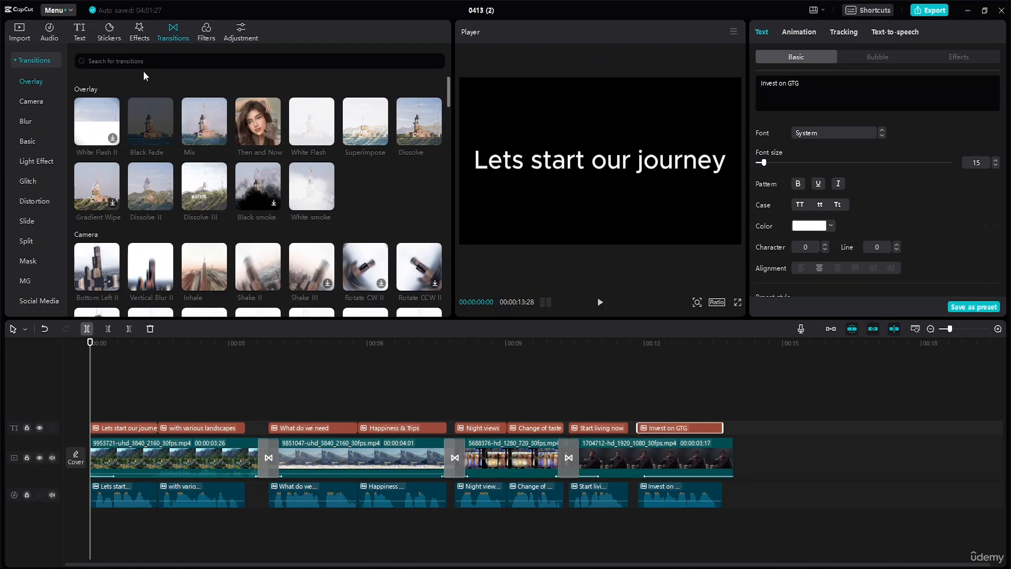
click(17, 34)
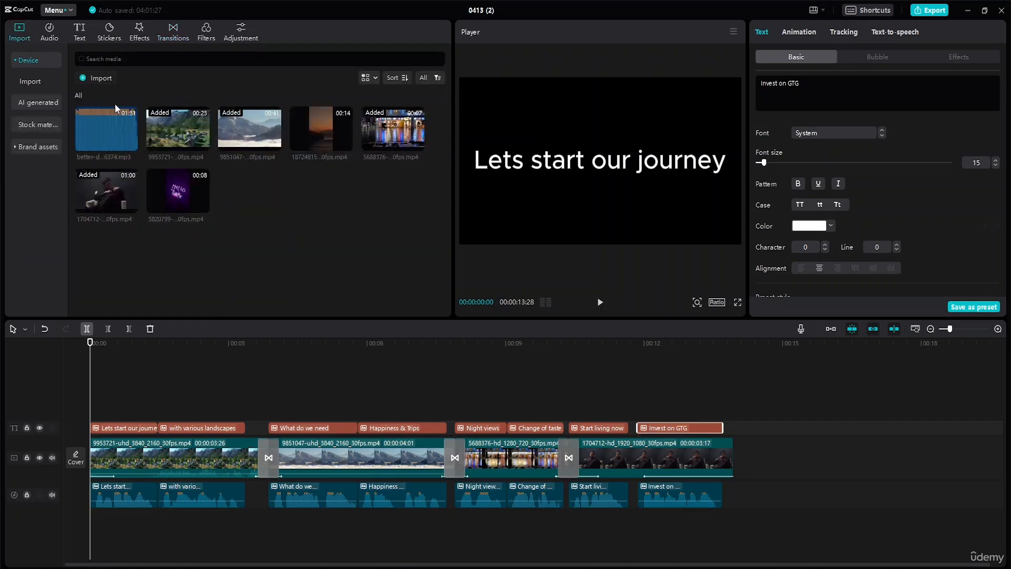
click(94, 78)
click(173, 106)
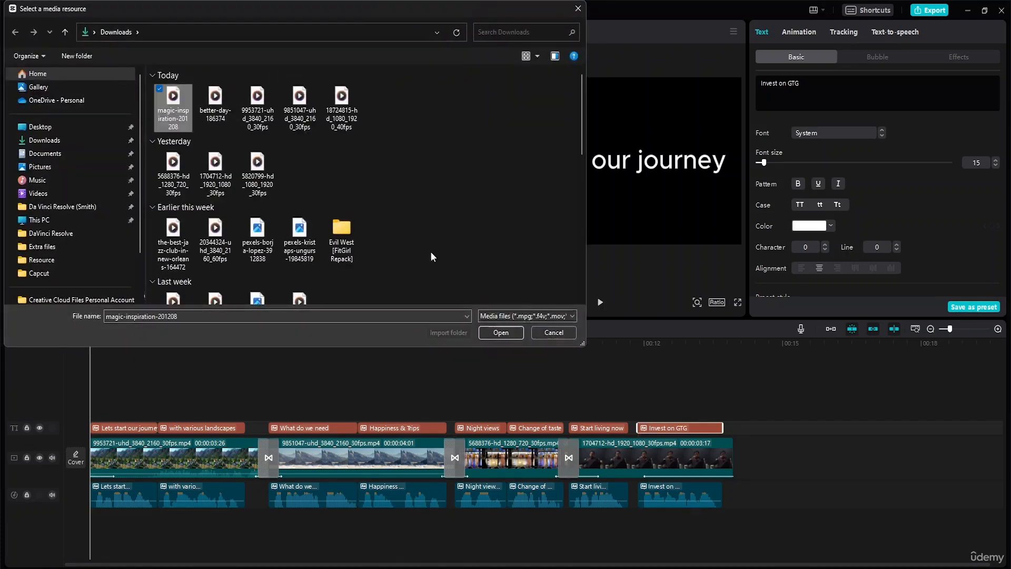
click(500, 332)
drag(279, 203, 92, 525)
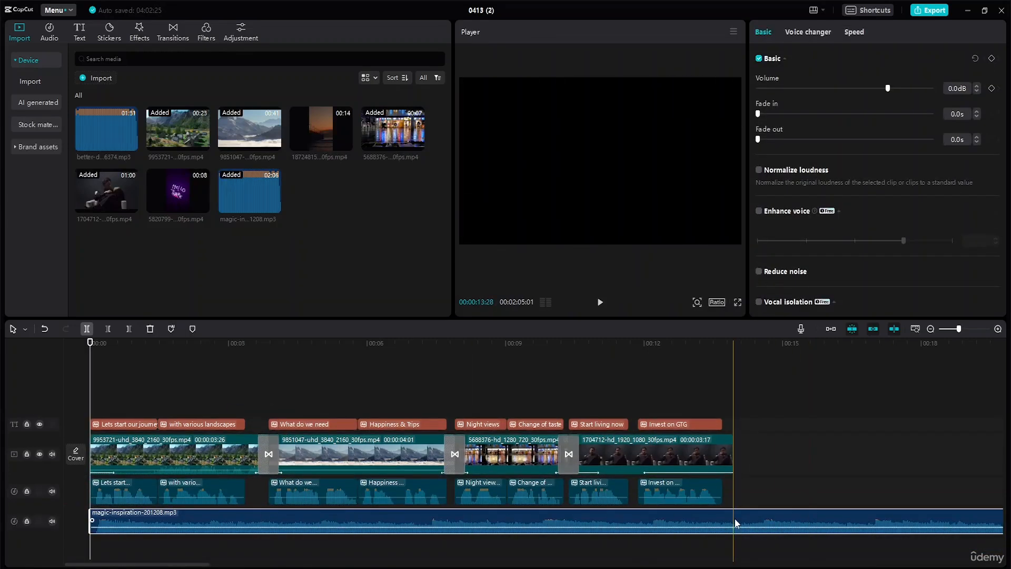
Trim off the part of the background music that runs past the end of the last video clip at 00:00:13:28.
click(129, 329)
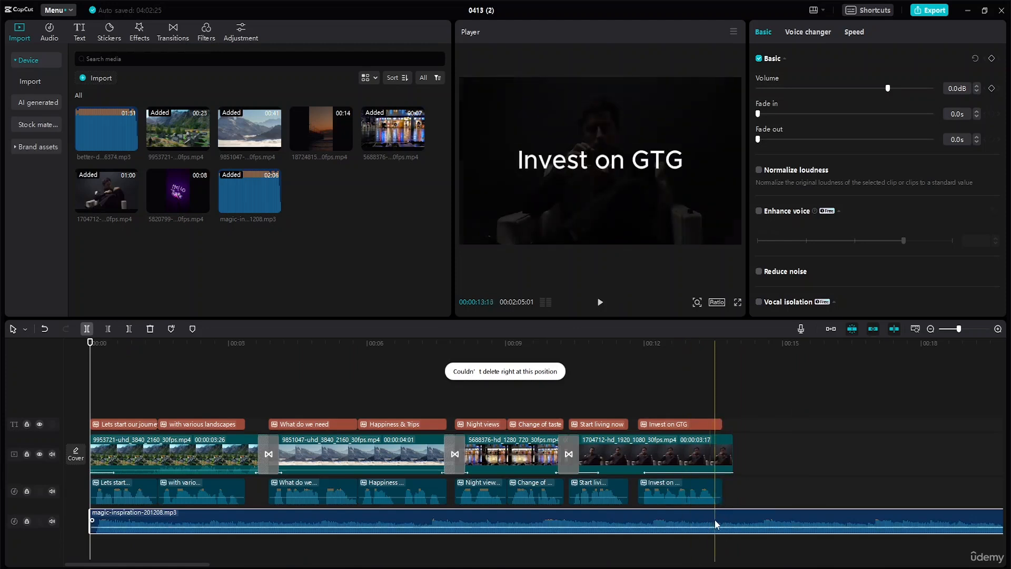
click(94, 341)
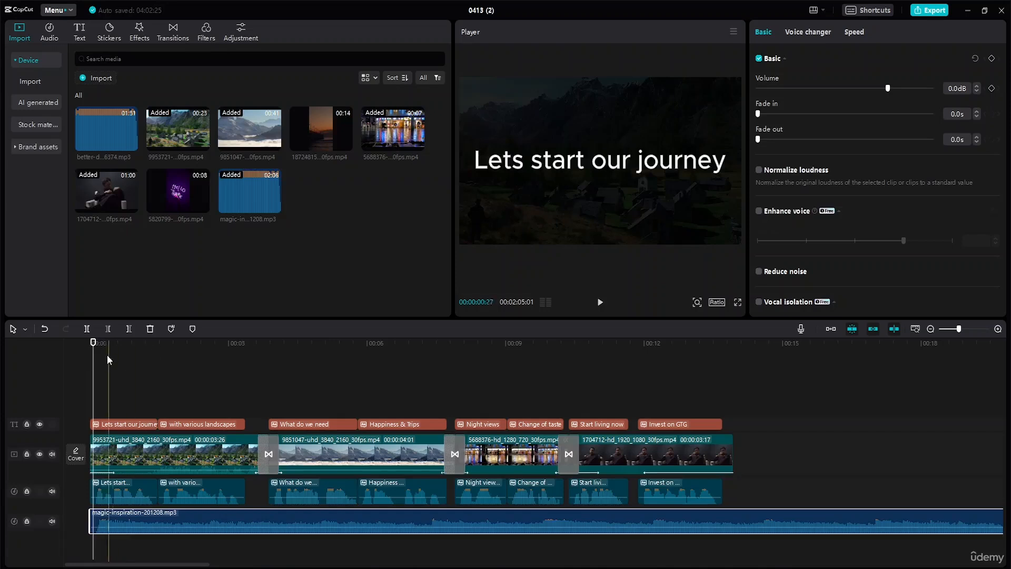
drag(93, 343, 734, 401)
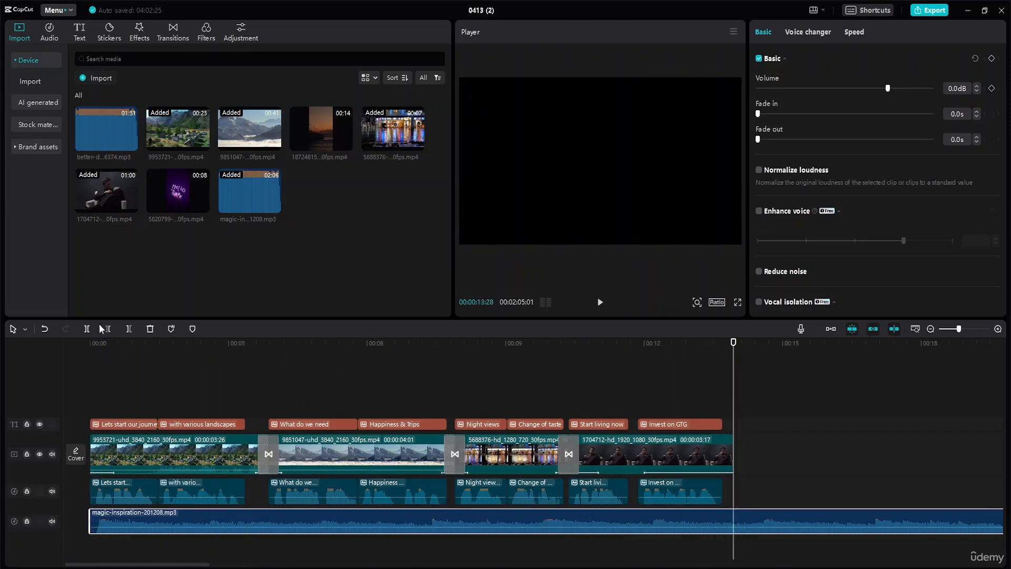
click(128, 329)
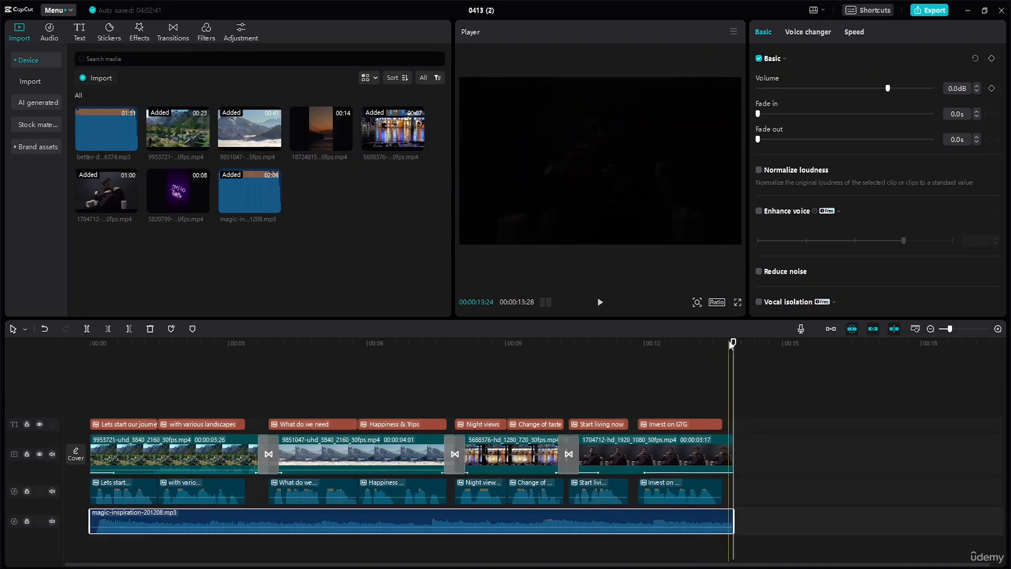
Play the video from the start to check the background music, and scrub back to the opening title.
drag(730, 341, 7, 375)
key(space)
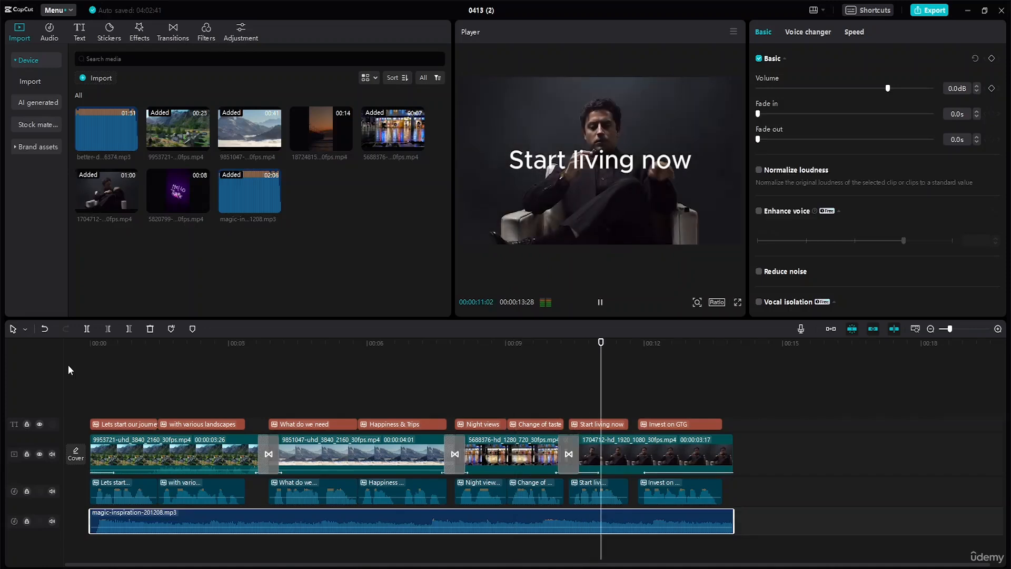
key(space)
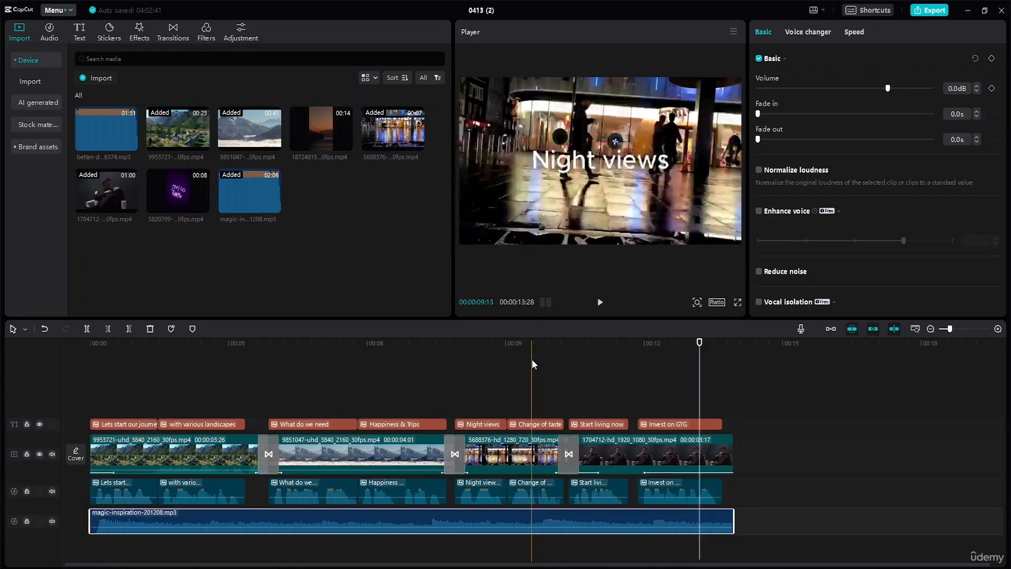
drag(699, 342, 429, 348)
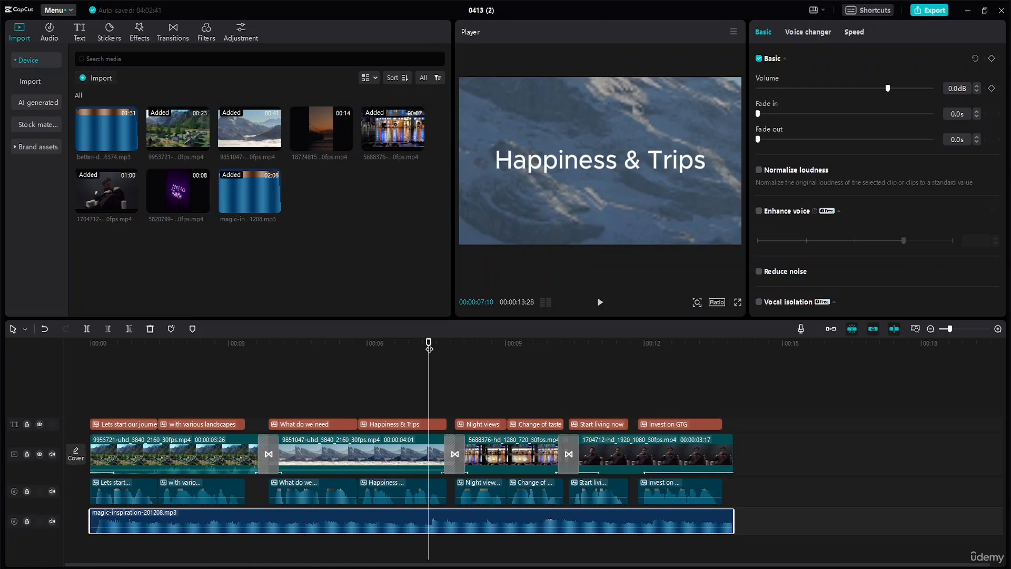
drag(429, 347, 105, 370)
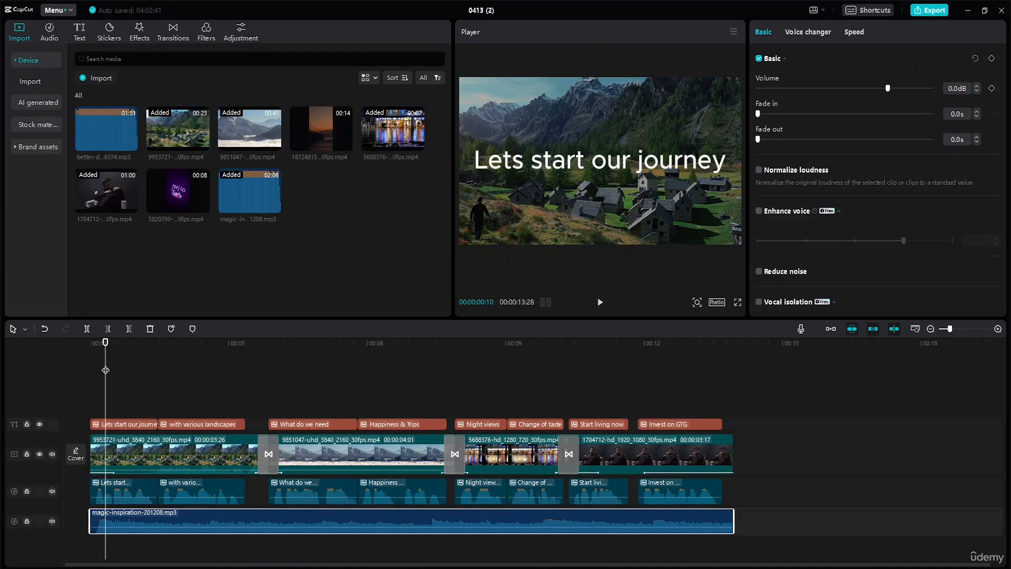